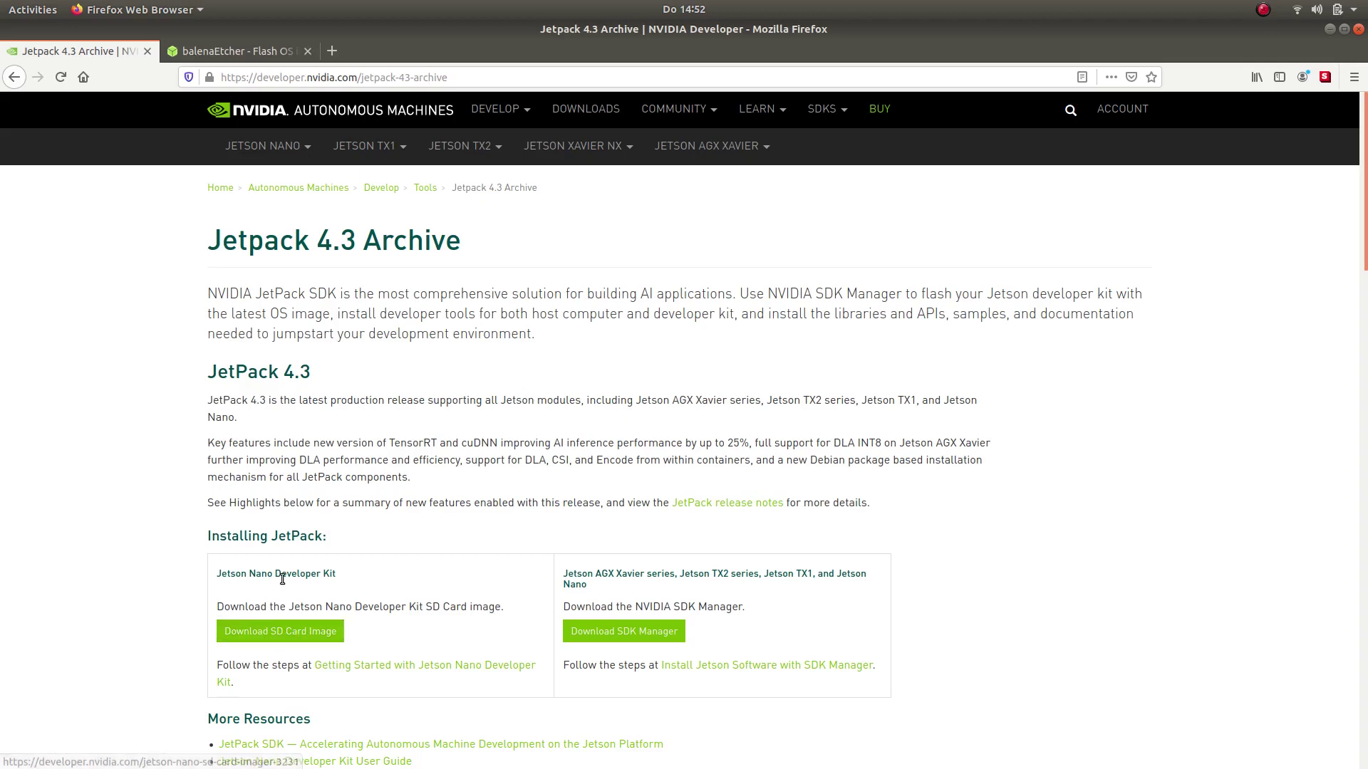
Switch Firefox to the balenaEtcher download page tab.
left_click(247, 55)
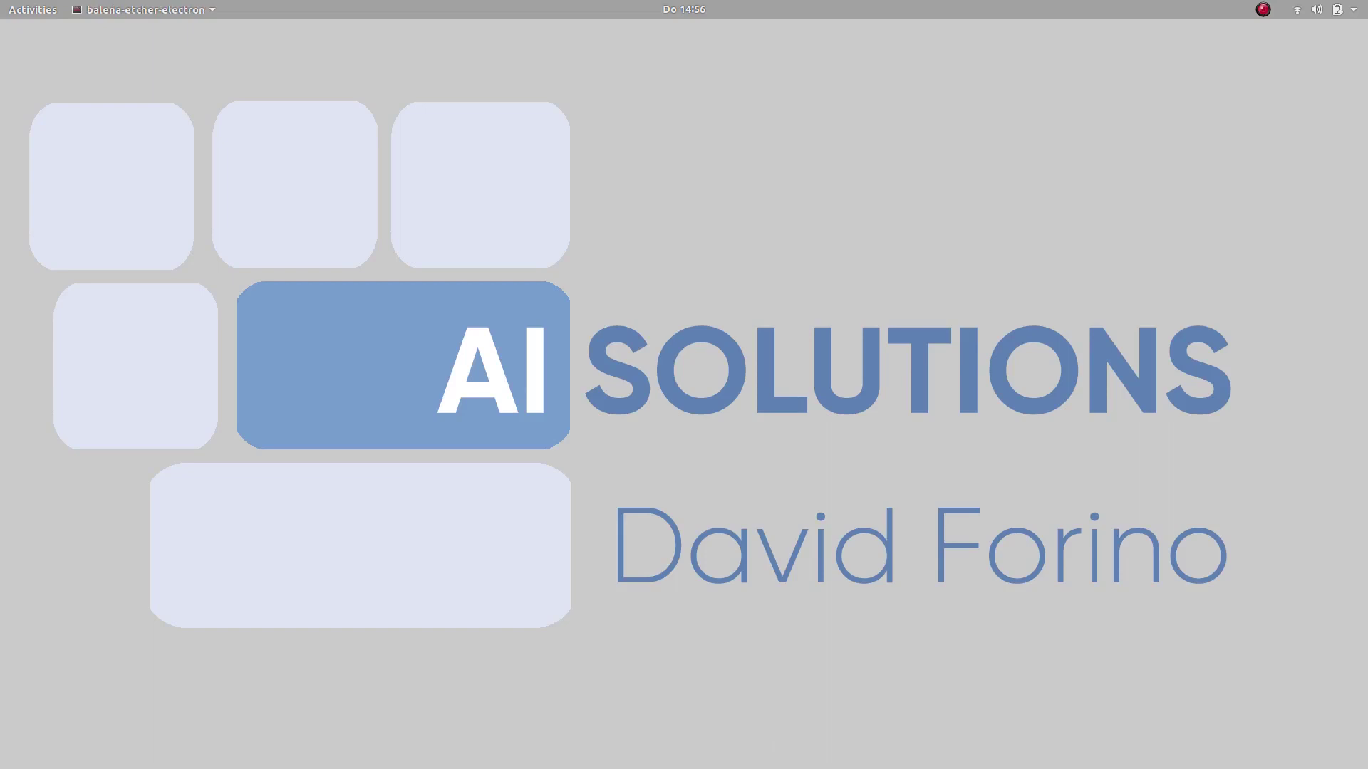
Load nv-jetson-nano-sd-card-image-r32.3.1.zip from Downloads into Etcher, keeping the Transcend SD target.
left_click_drag(666, 141, 550, 202)
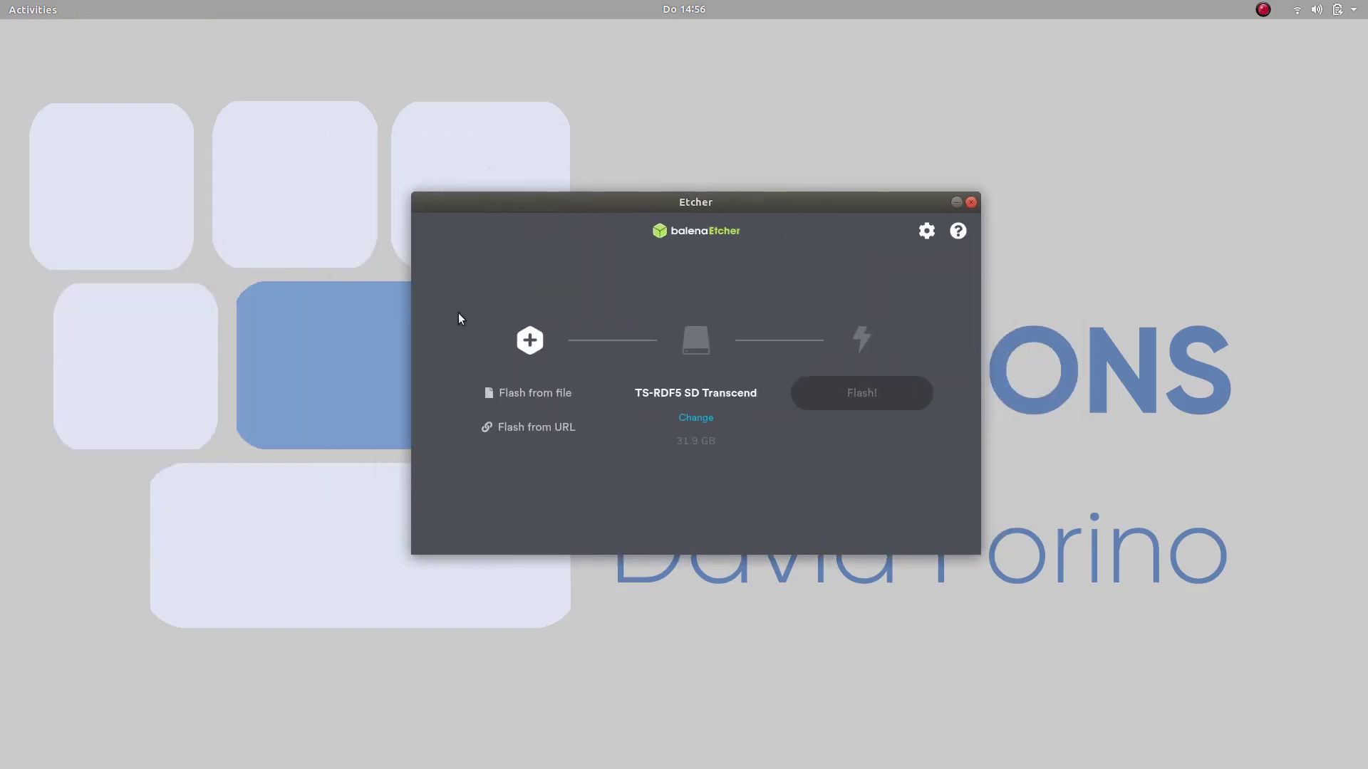
left_click(531, 403)
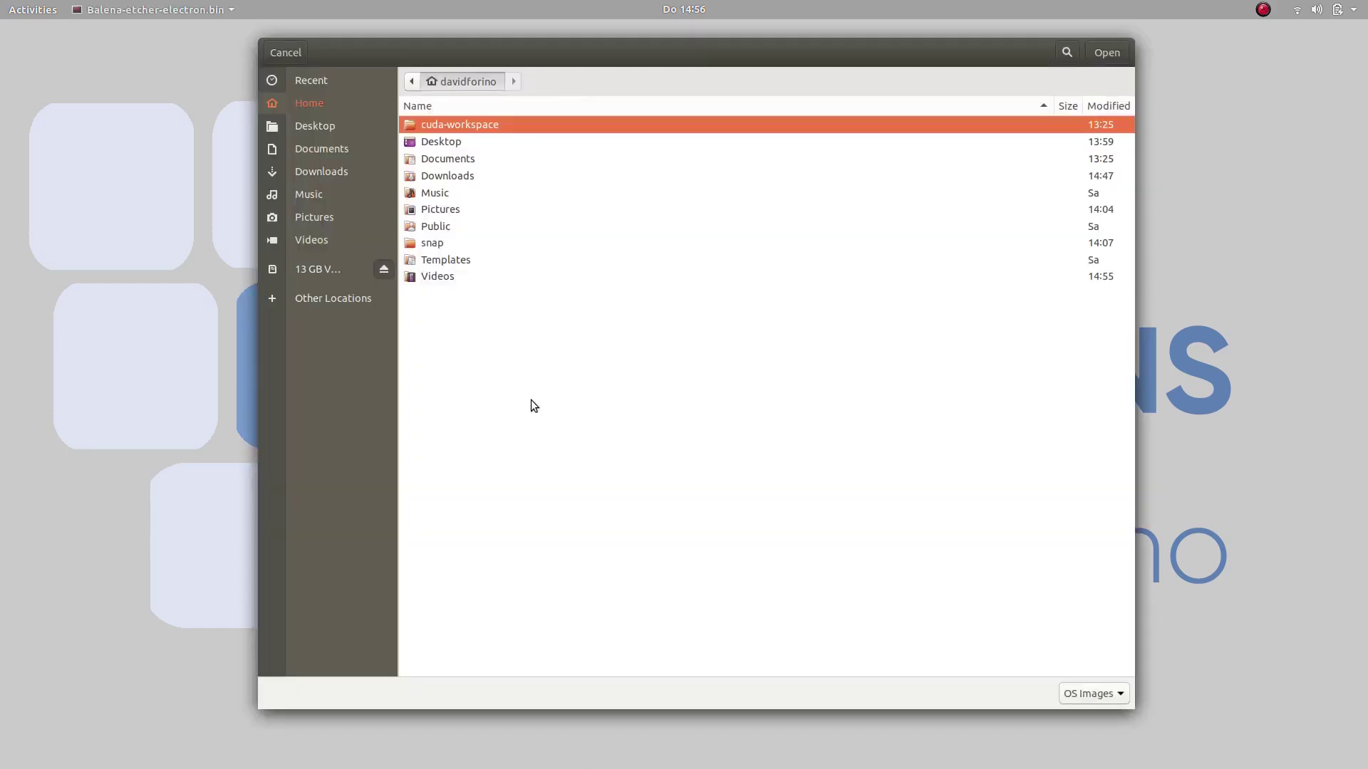
double_click(451, 177)
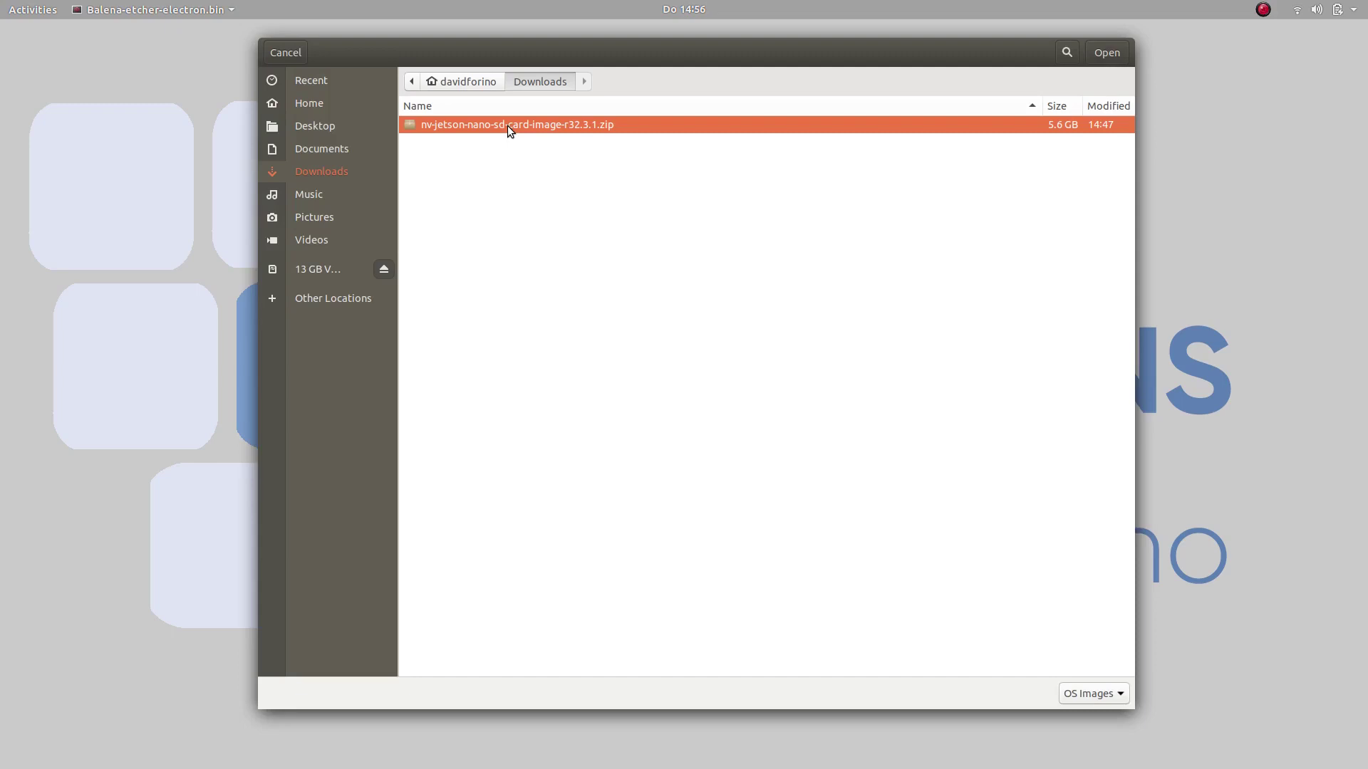
double_click(508, 125)
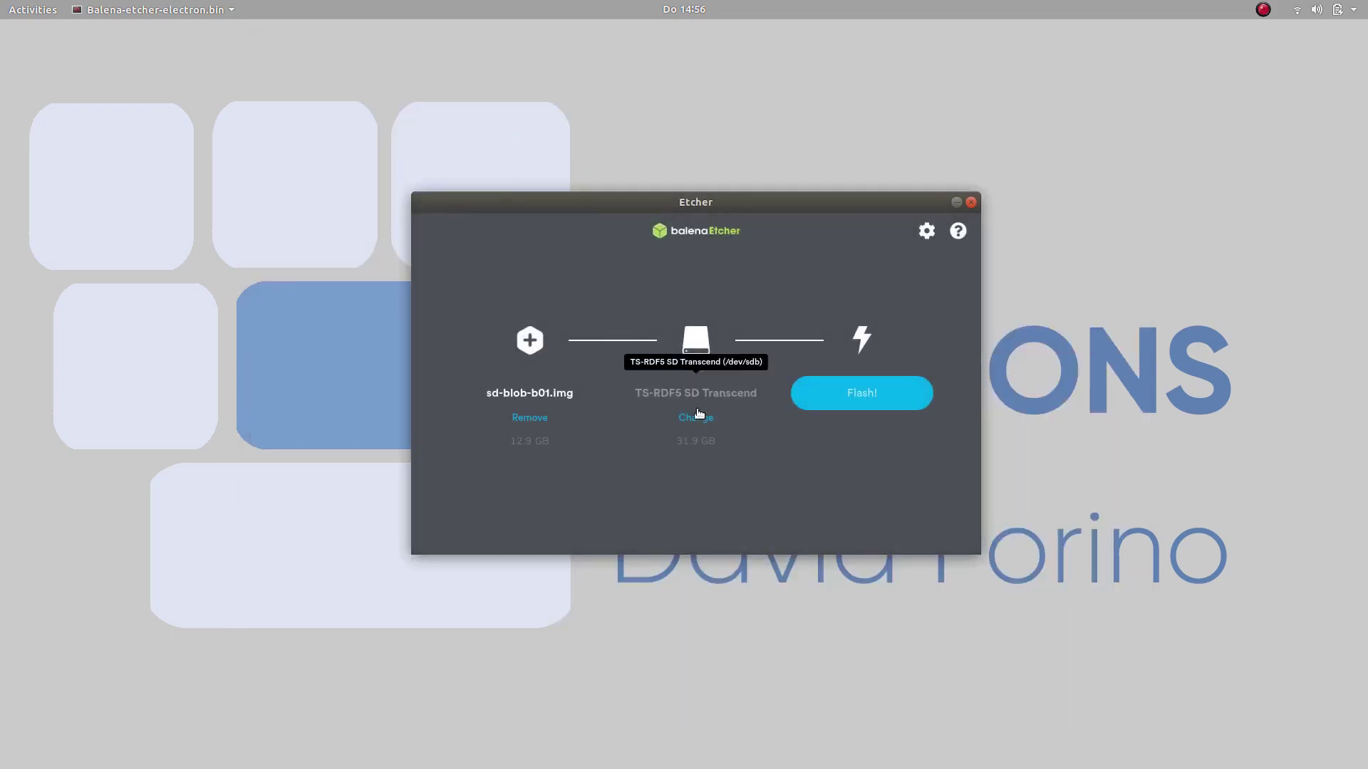
left_click(698, 423)
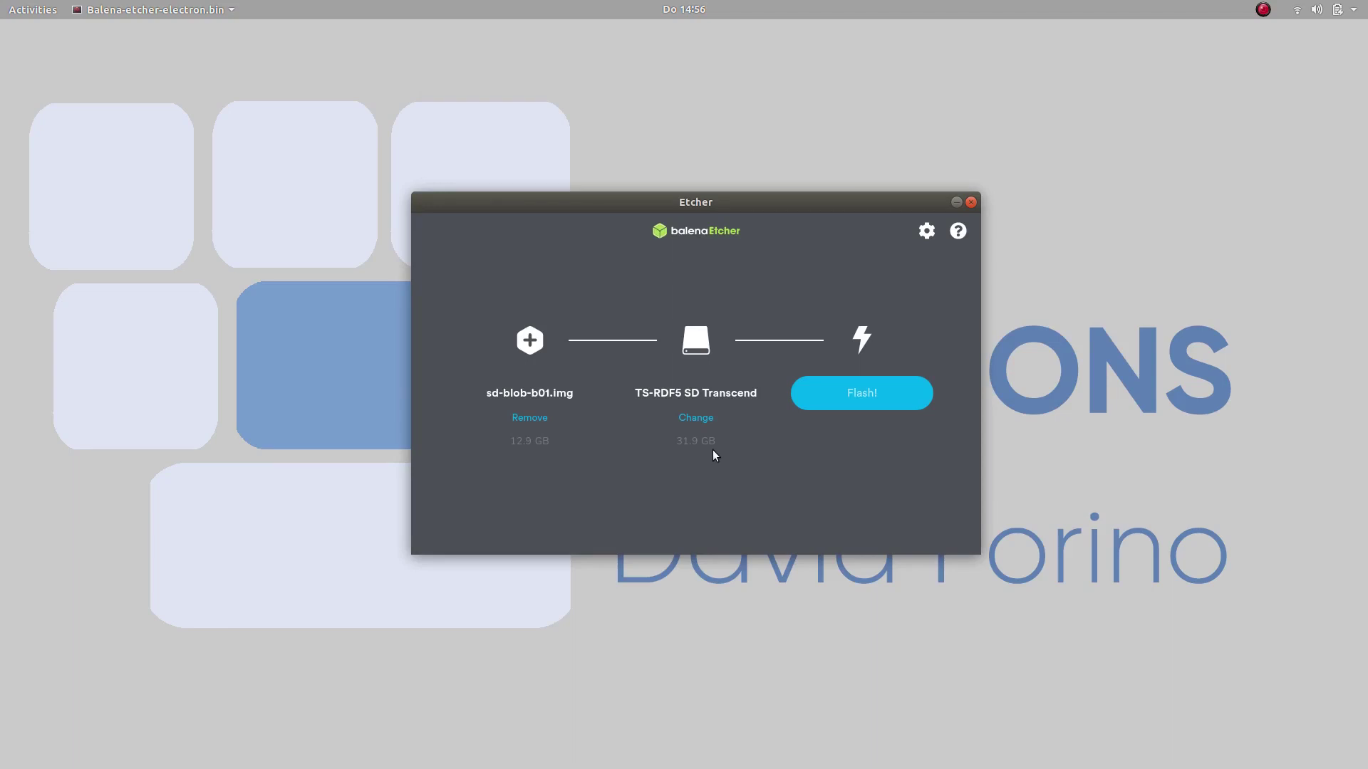
Start flashing the SD card and authenticate with the administrator password.
left_click(880, 401)
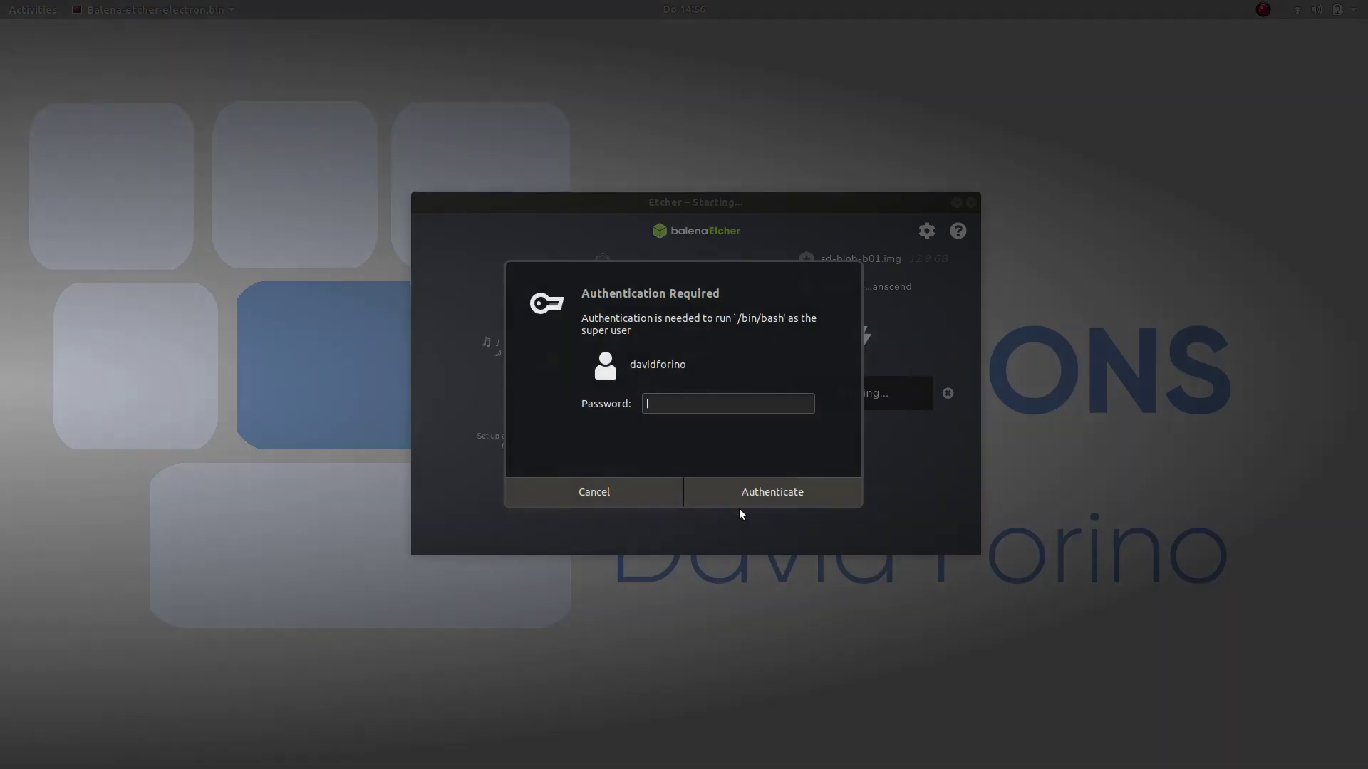
type("••••••••••••")
key("Return")
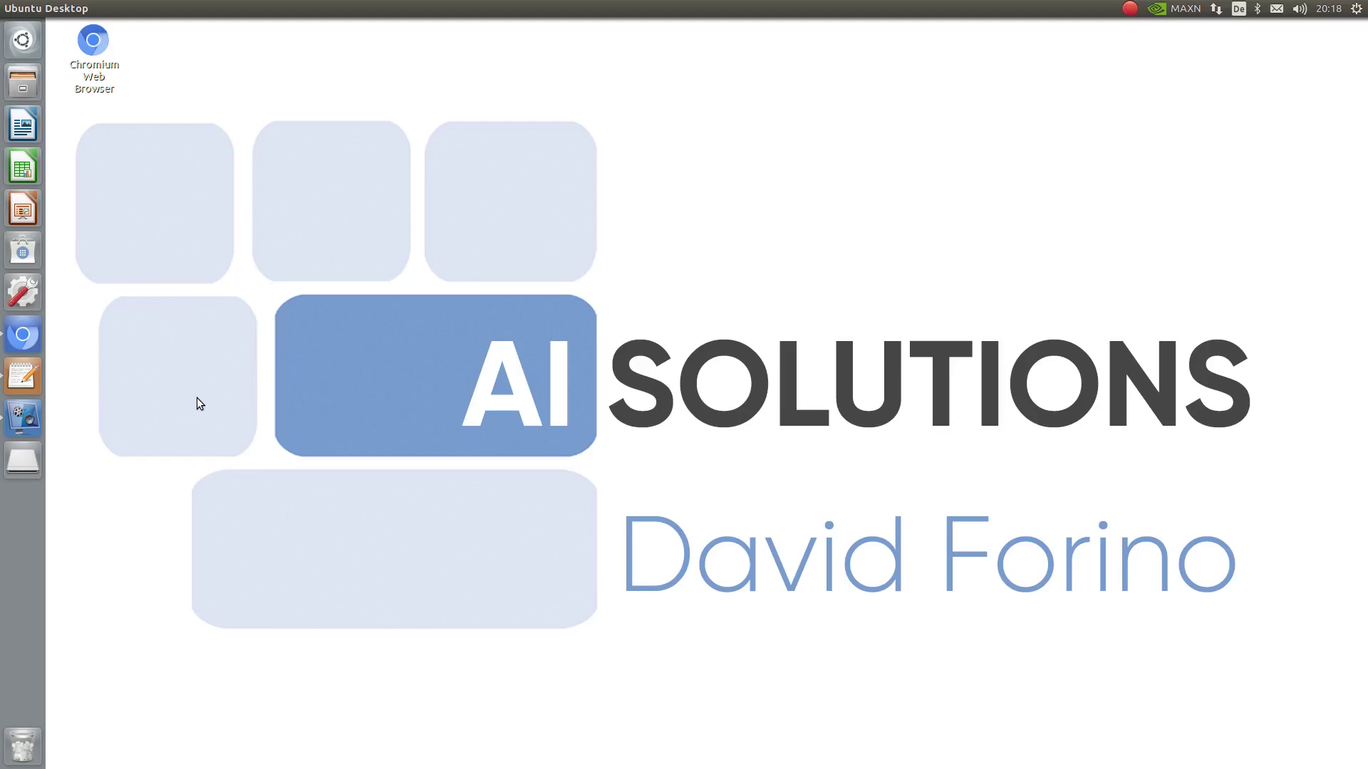
left_click(25, 338)
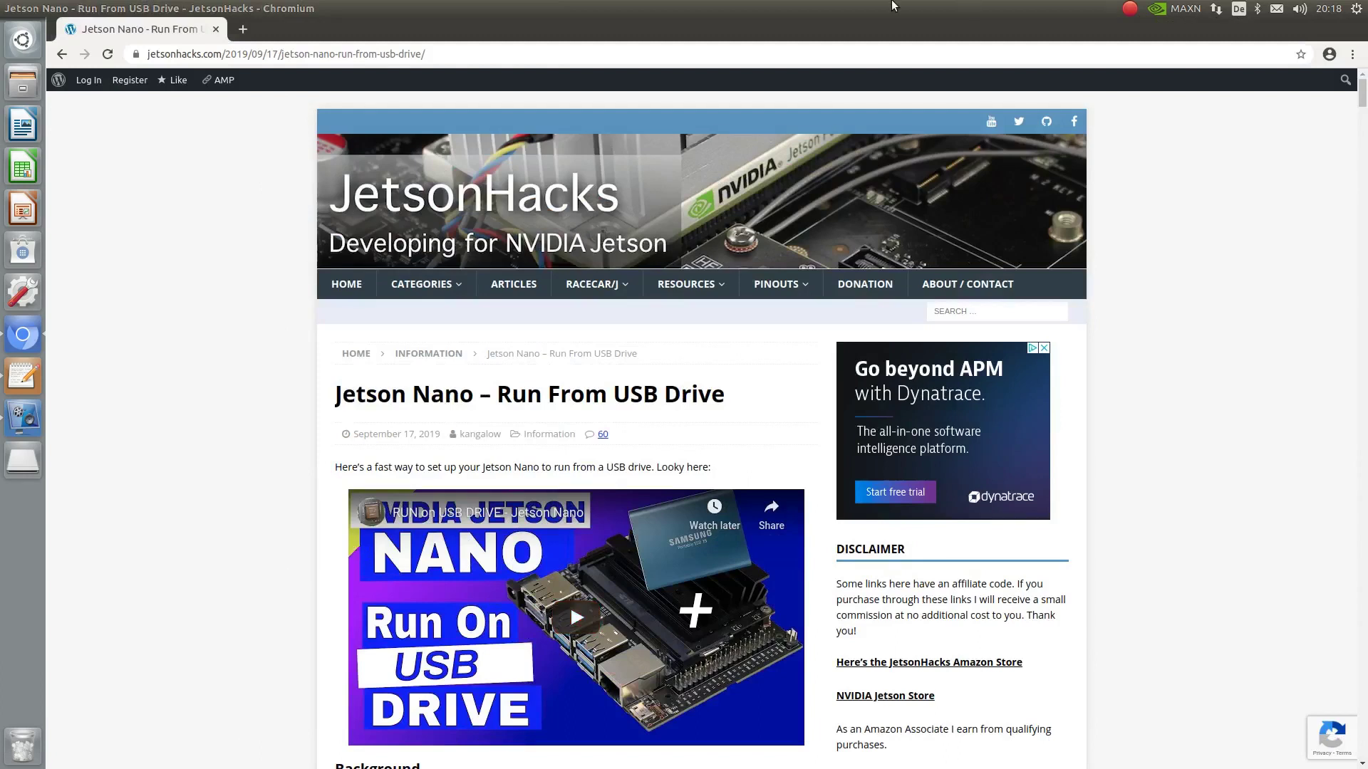
left_click(23, 8)
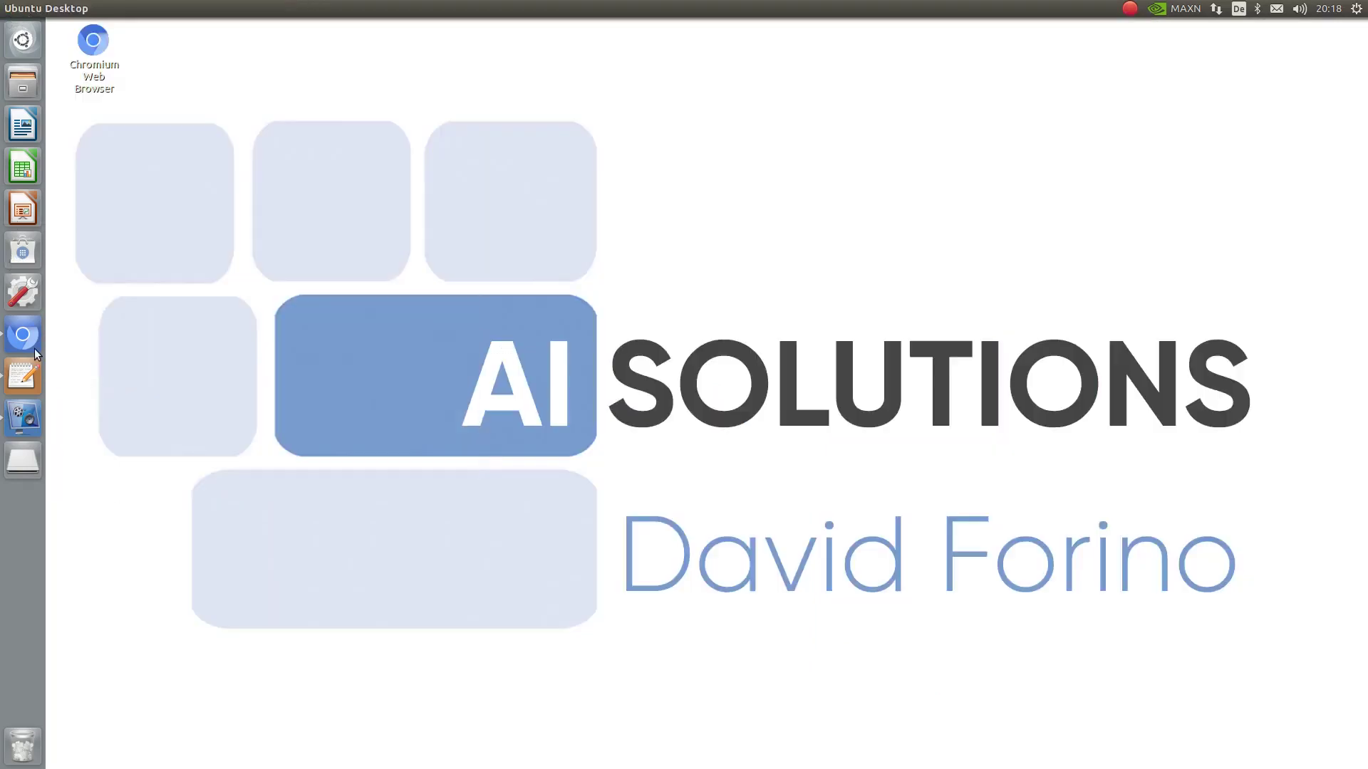
left_click(33, 367)
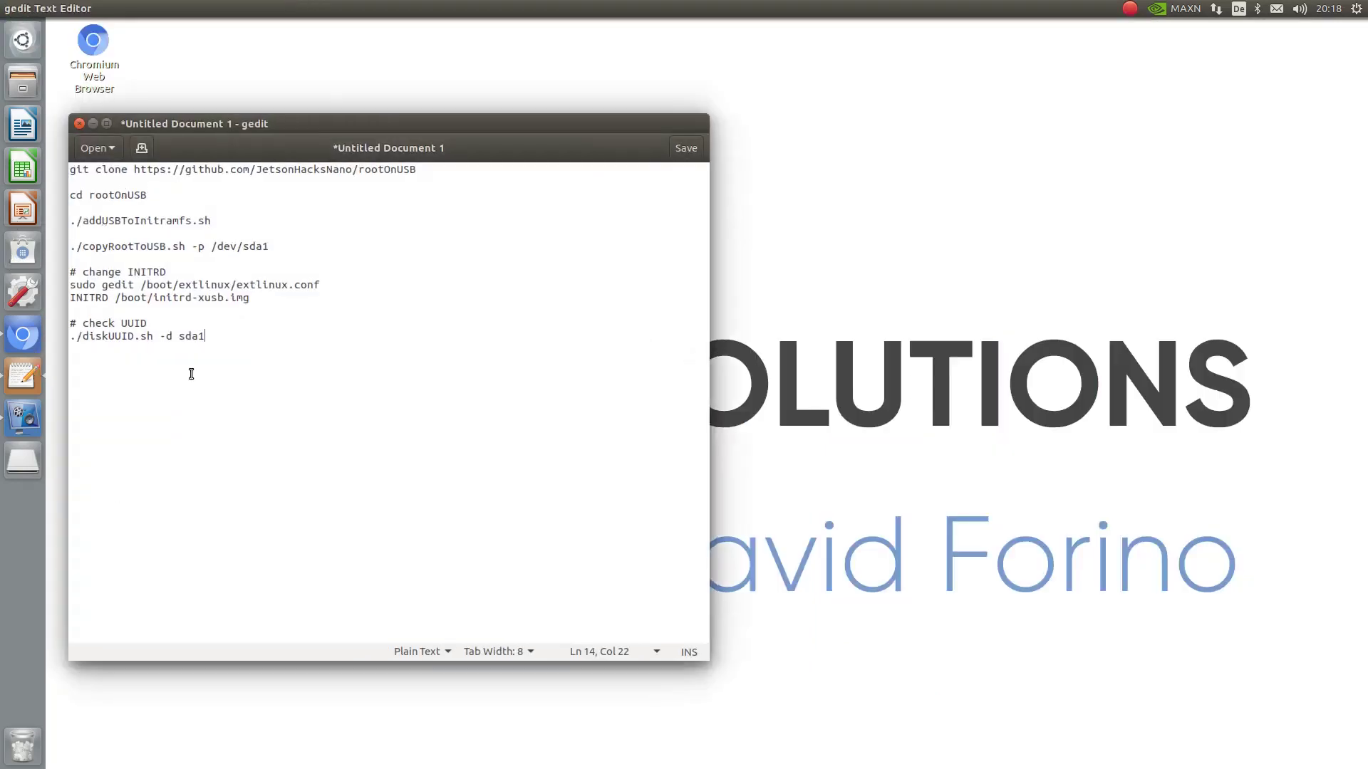
left_click(95, 125)
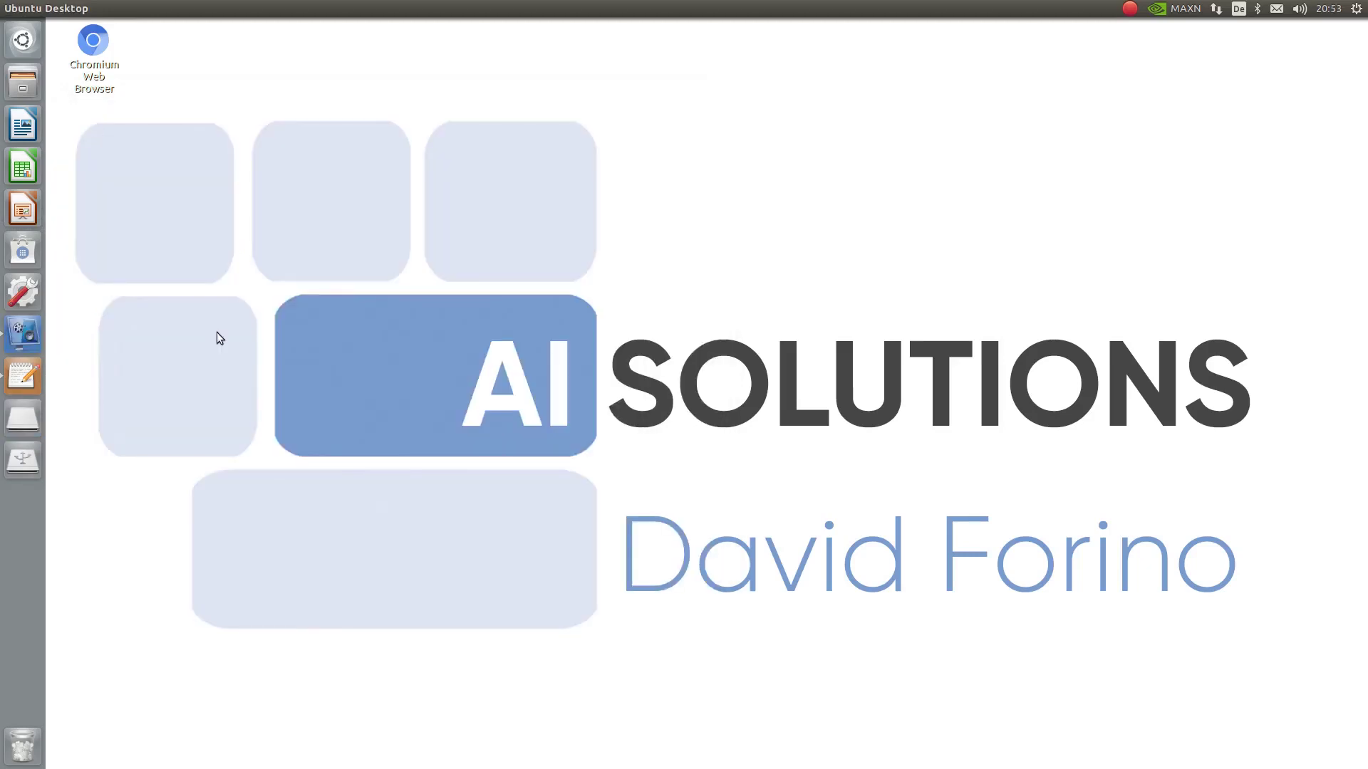
Launch Disks and format the 120 GB Seagate hard disk, authorising the erase.
left_click(23, 41)
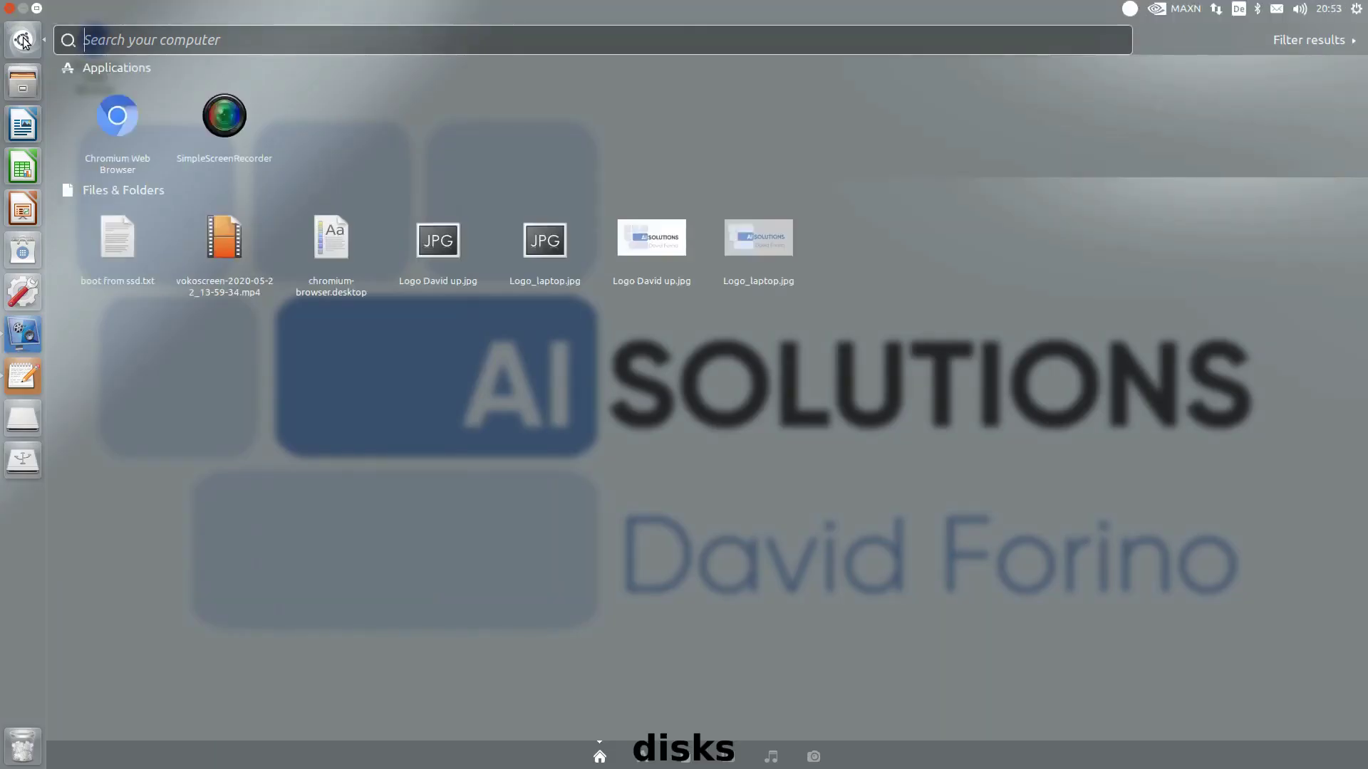
type("disks")
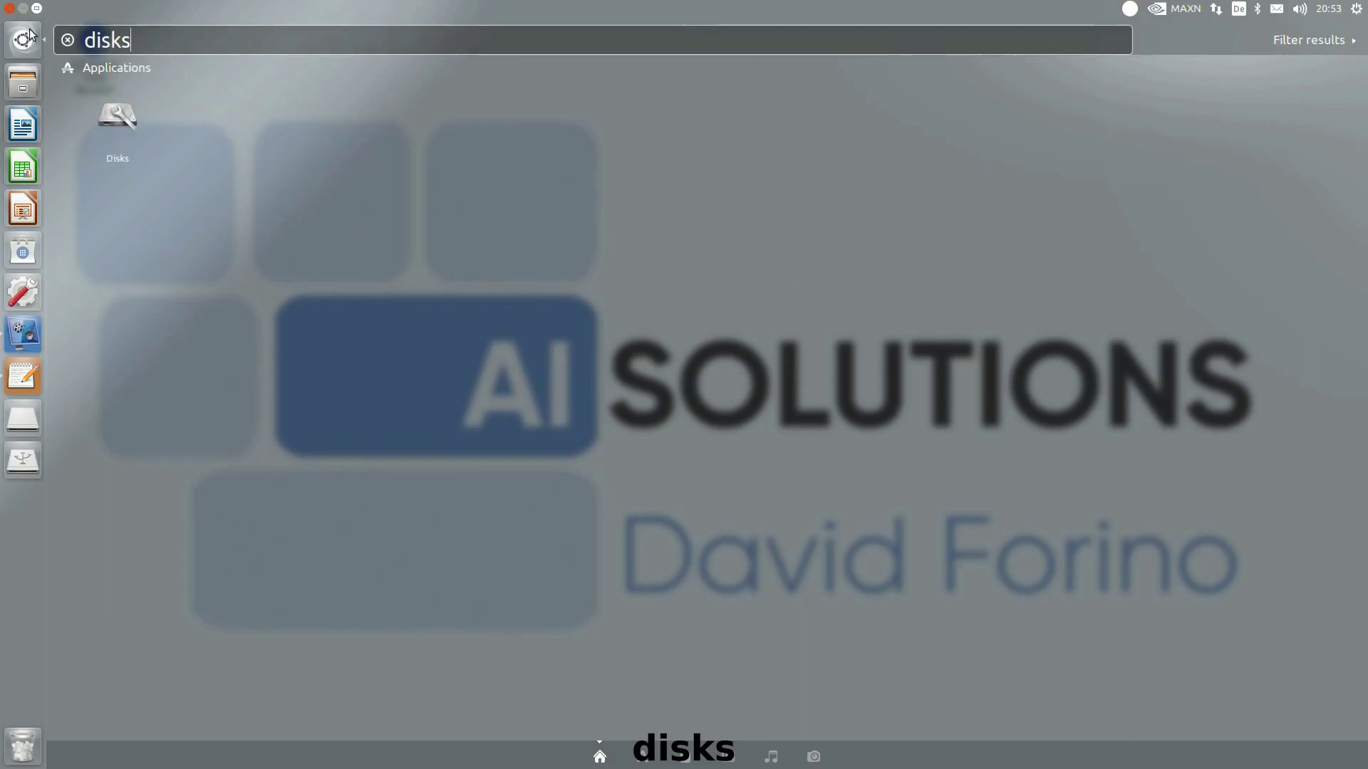
left_click(130, 120)
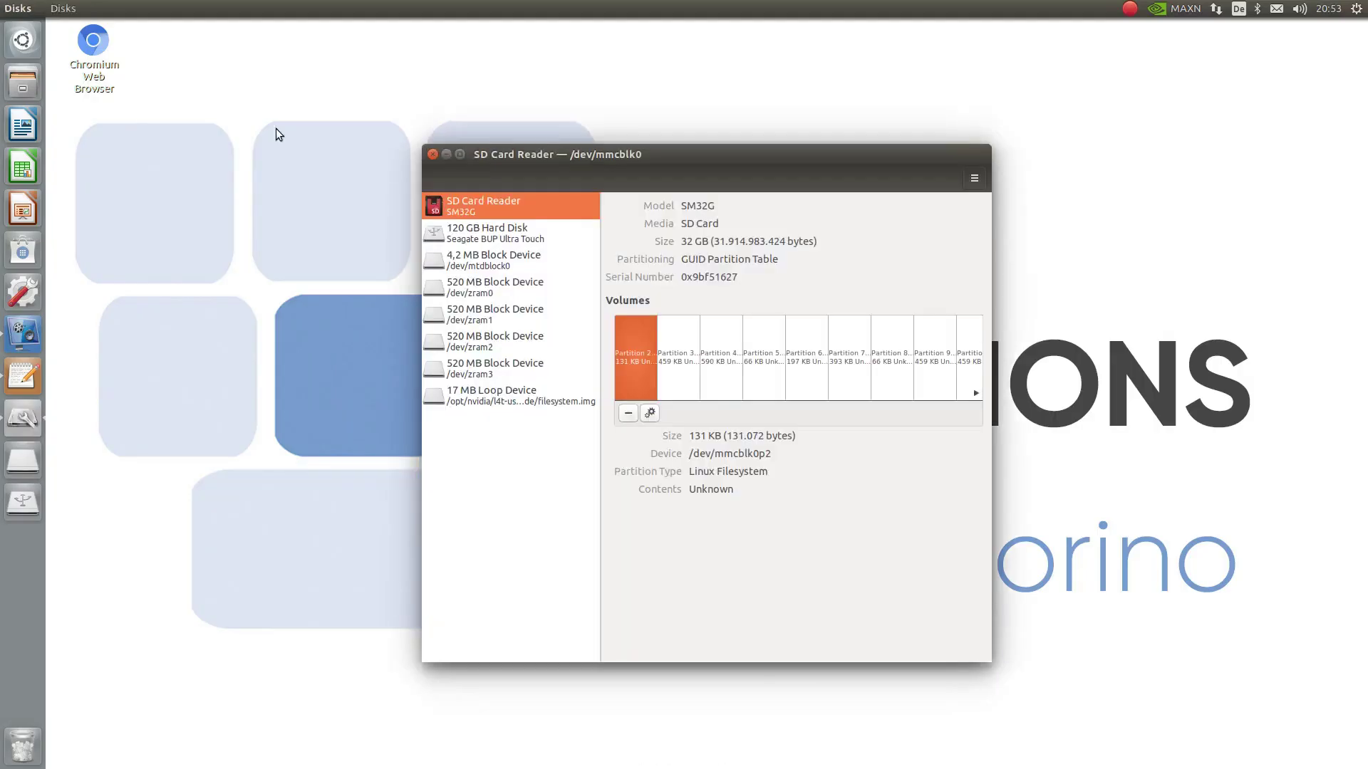
left_click(456, 238)
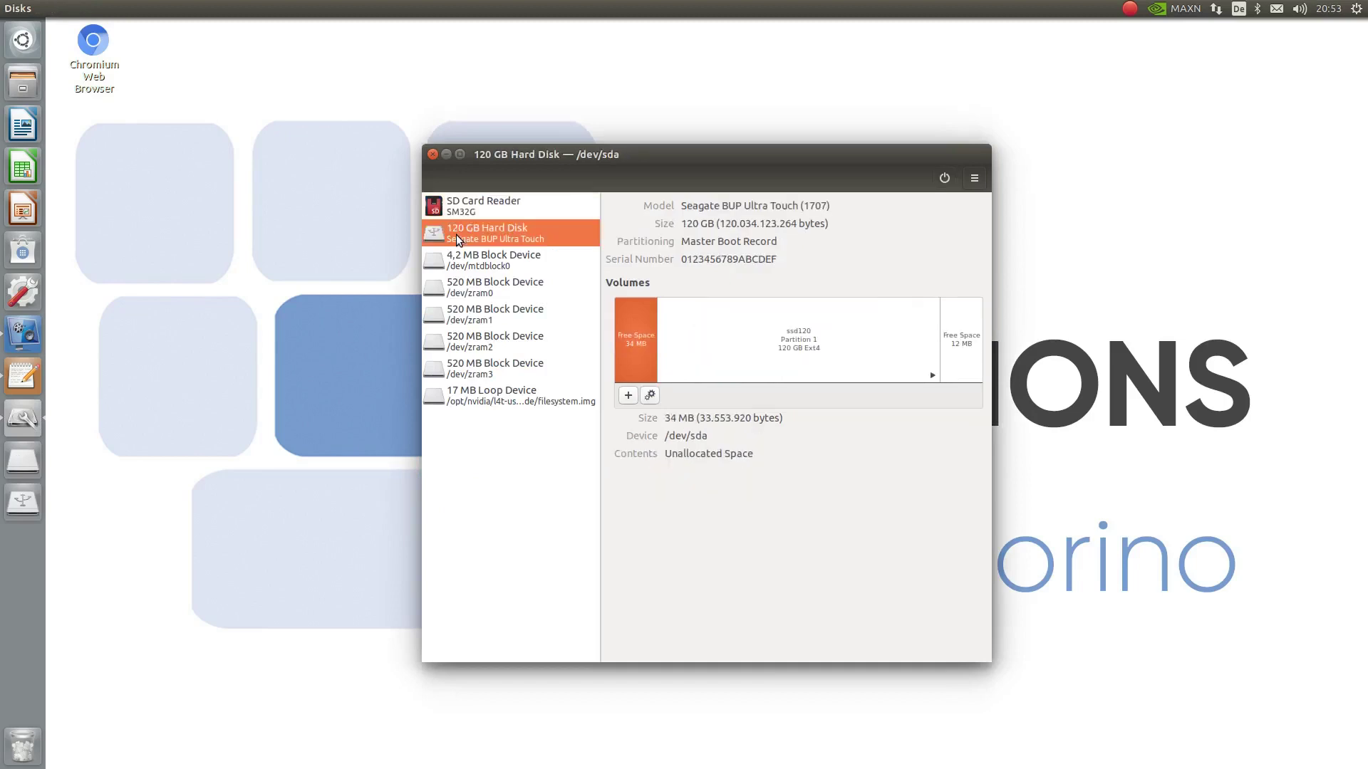
left_click(974, 178)
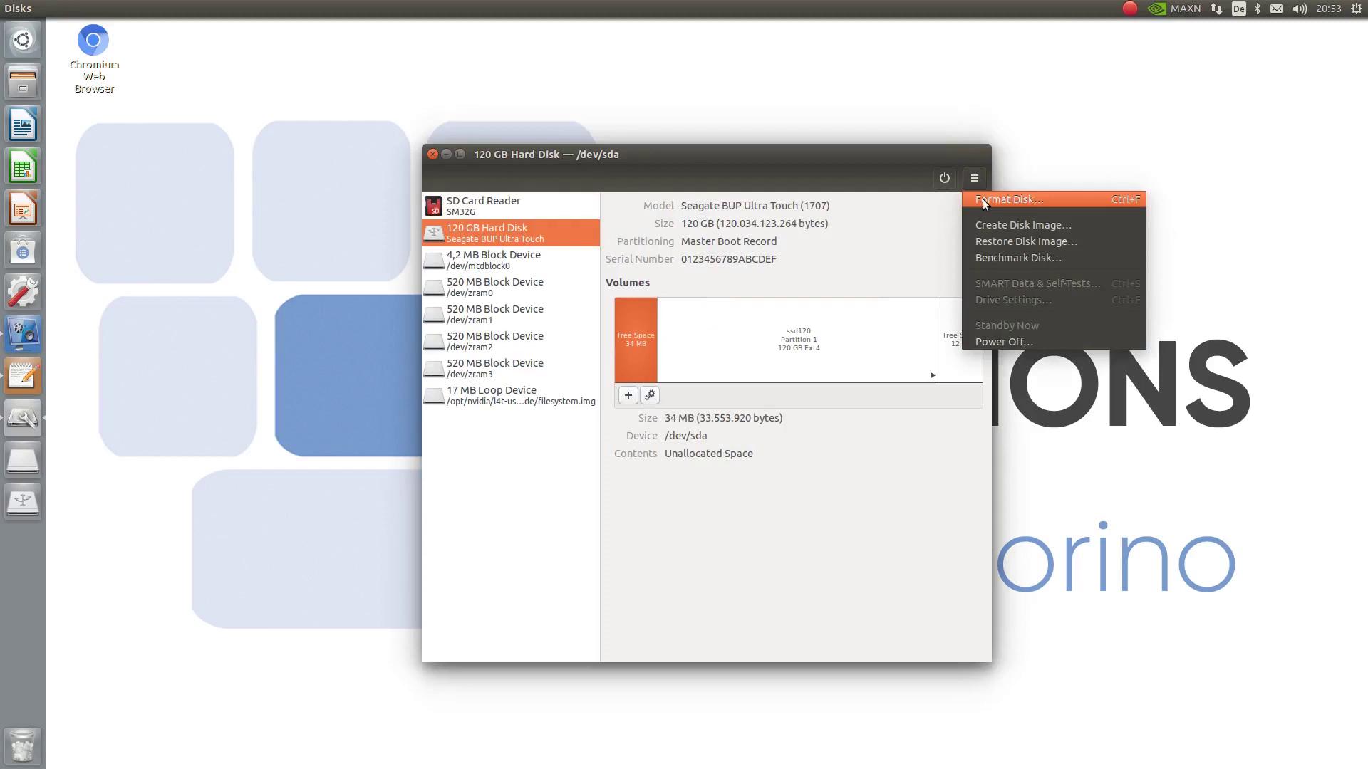
left_click(983, 199)
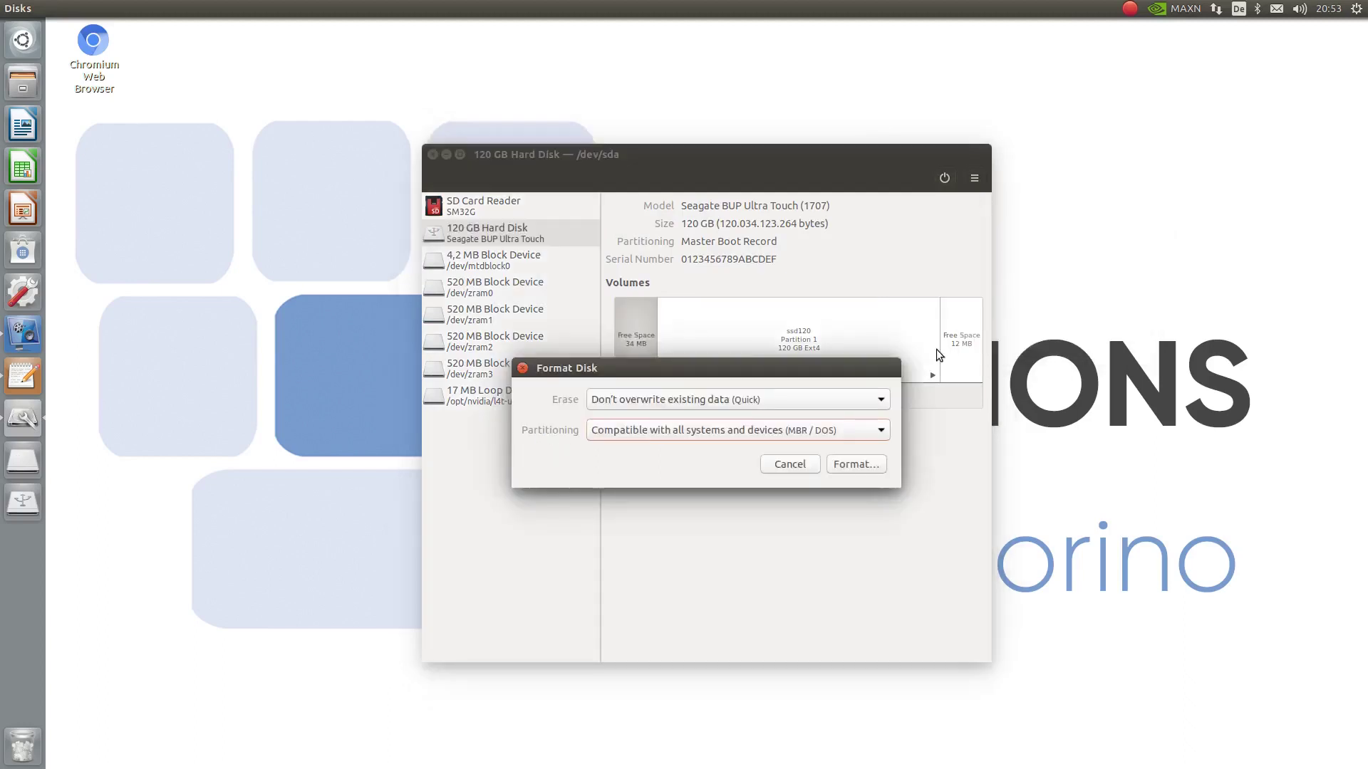
left_click(843, 468)
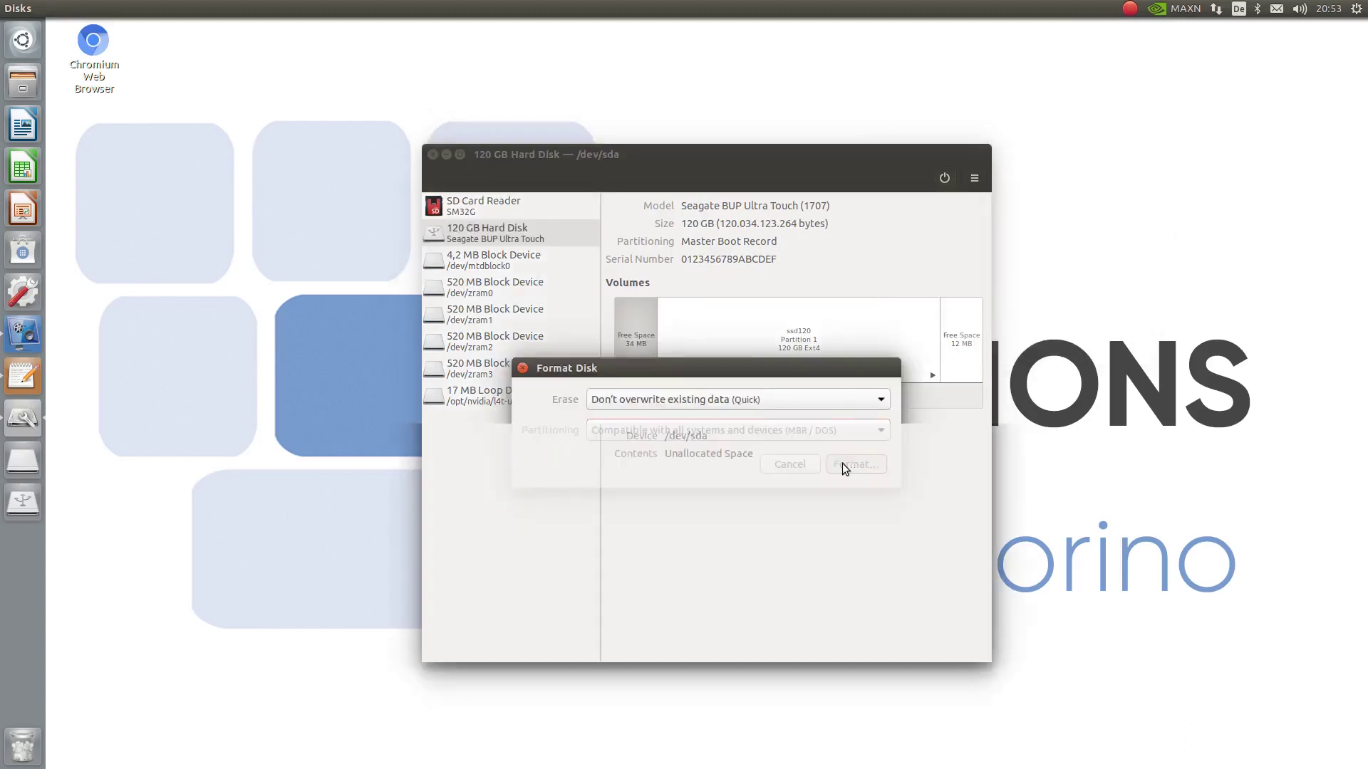
left_click(875, 547)
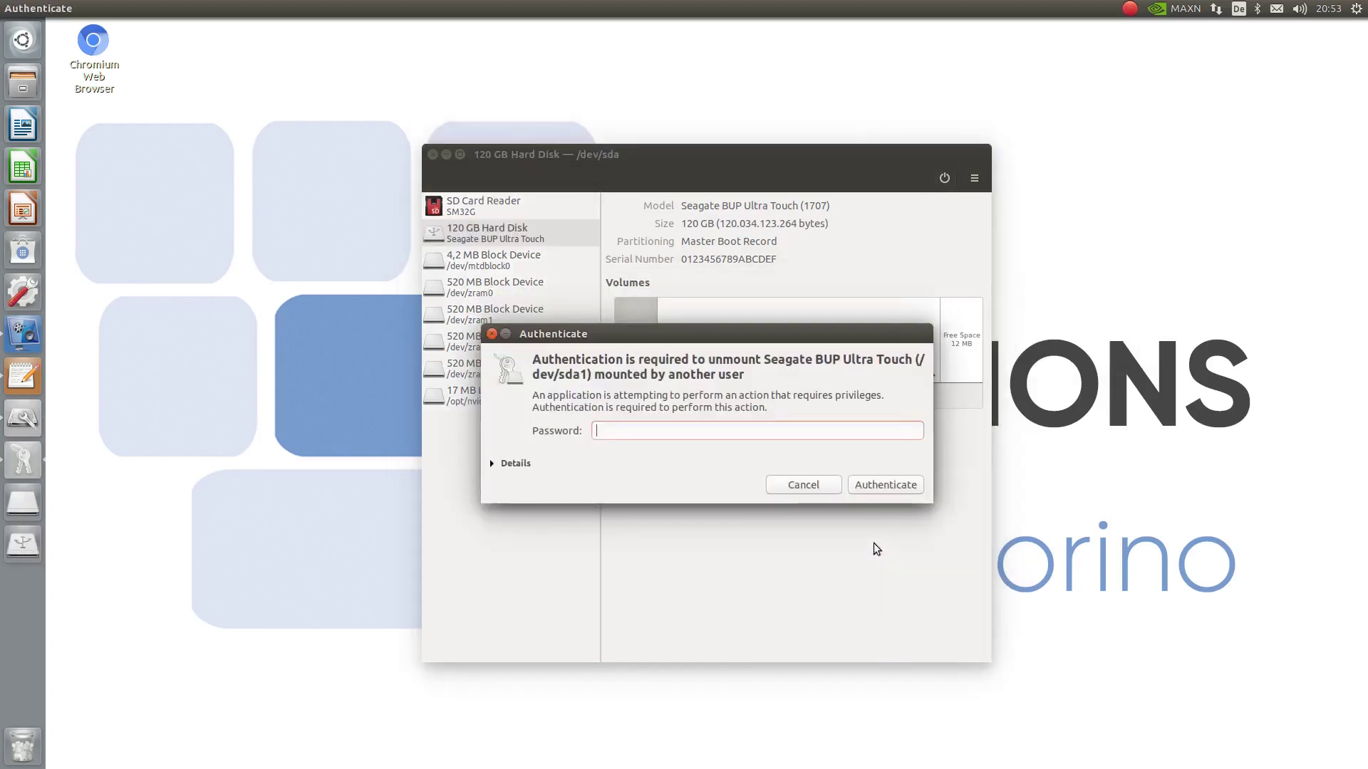
type("••••••")
left_click(895, 483)
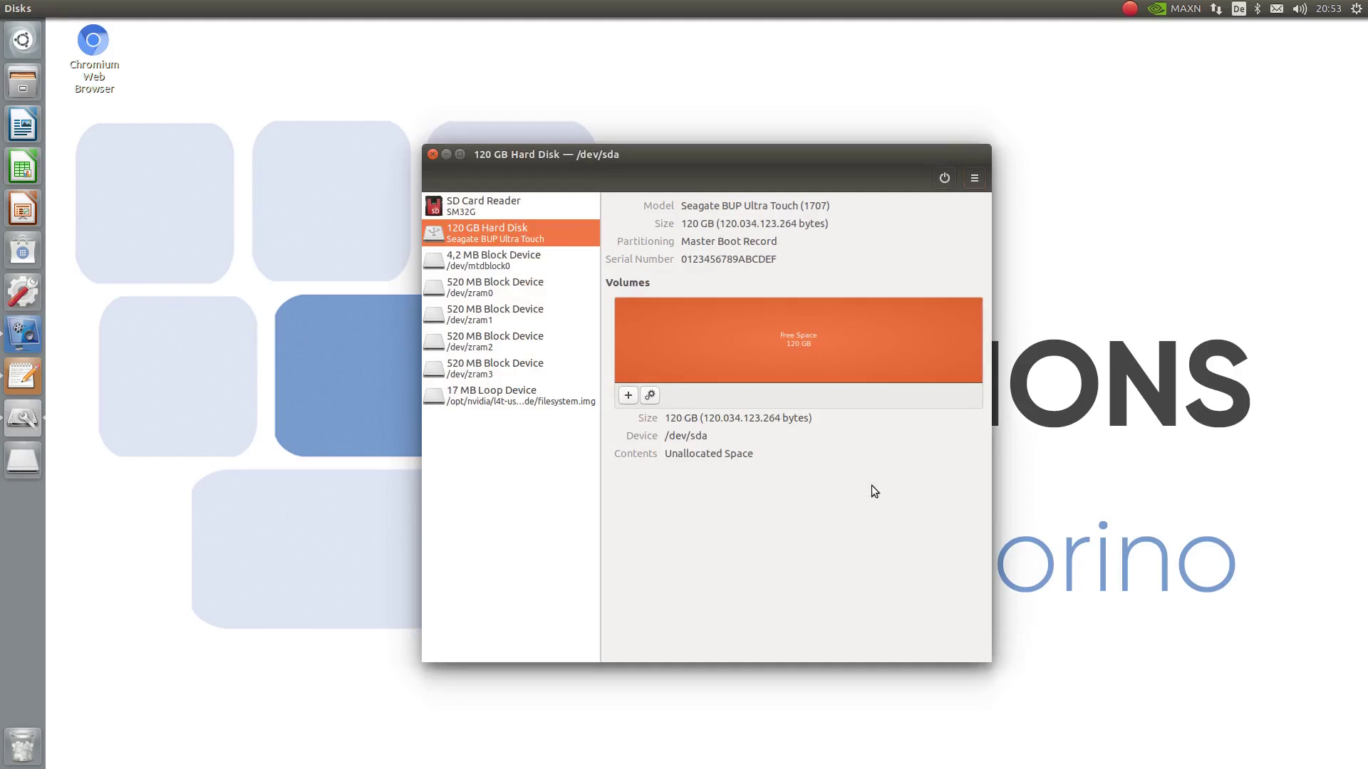
Create an Ext4 partition named ssd120 in the disk's free space.
left_click(628, 397)
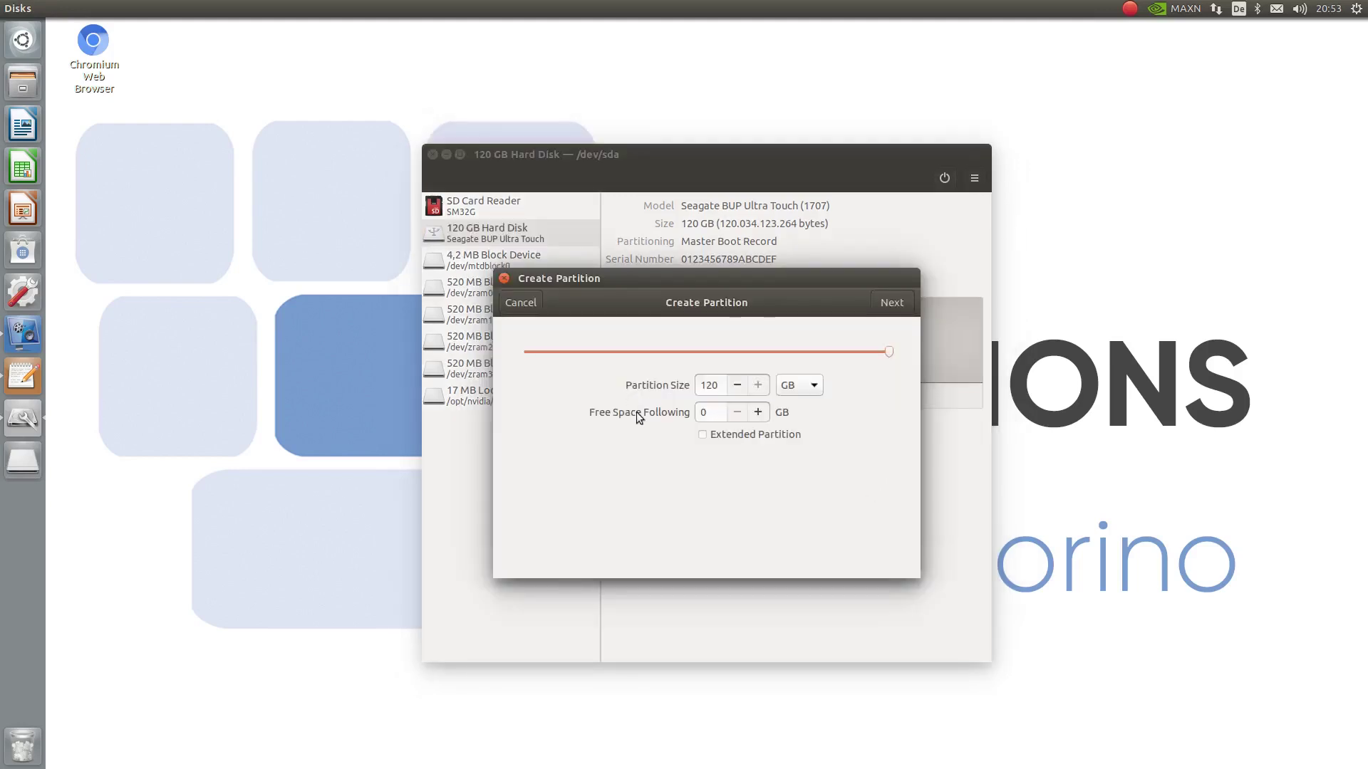
left_click(796, 391)
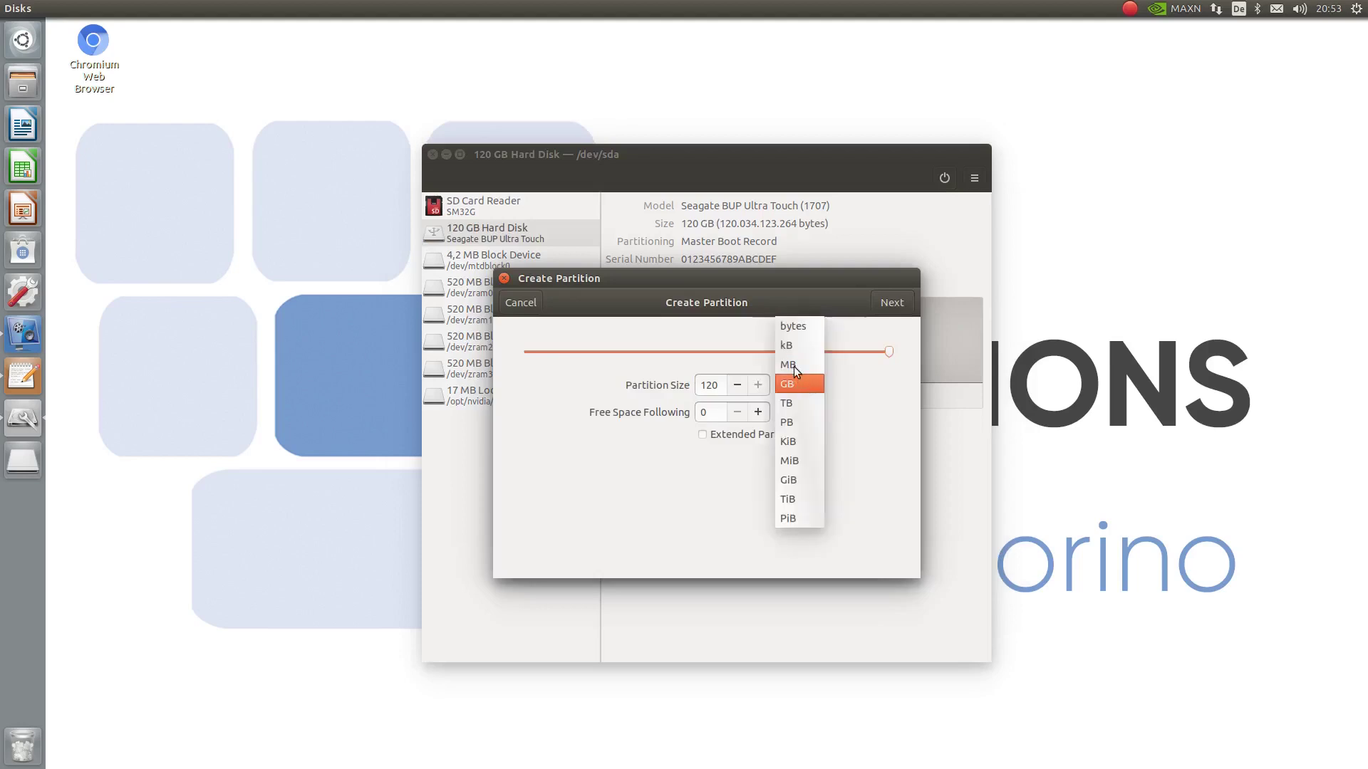
left_click(794, 367)
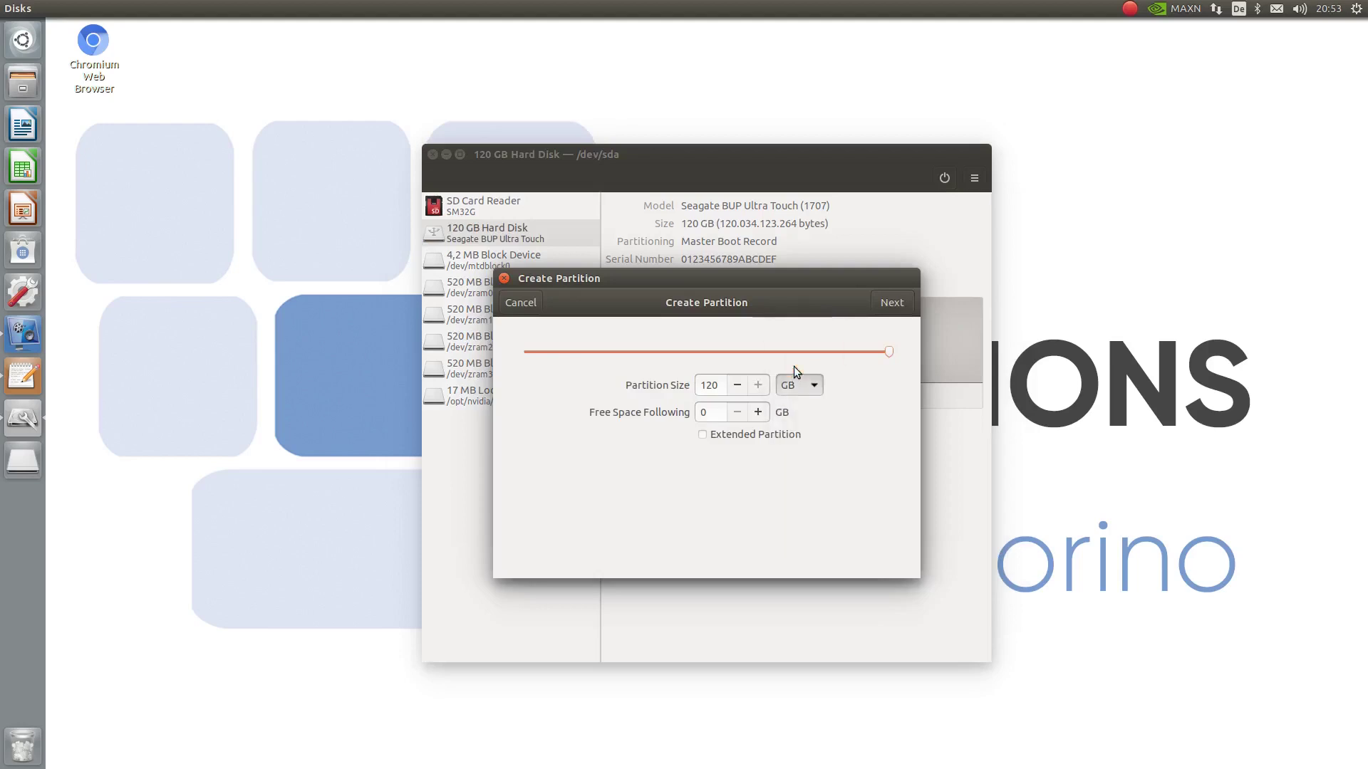
double_click(712, 413)
type("50")
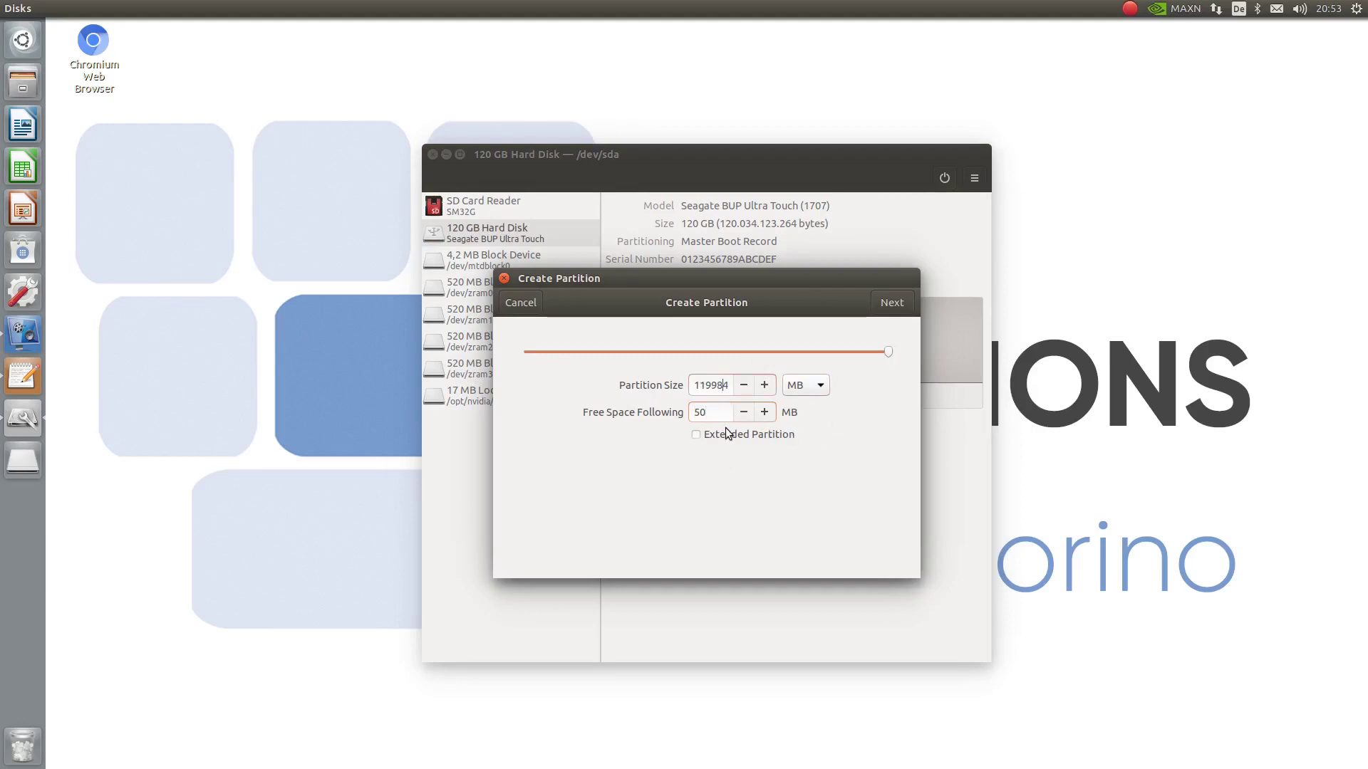
left_click(892, 304)
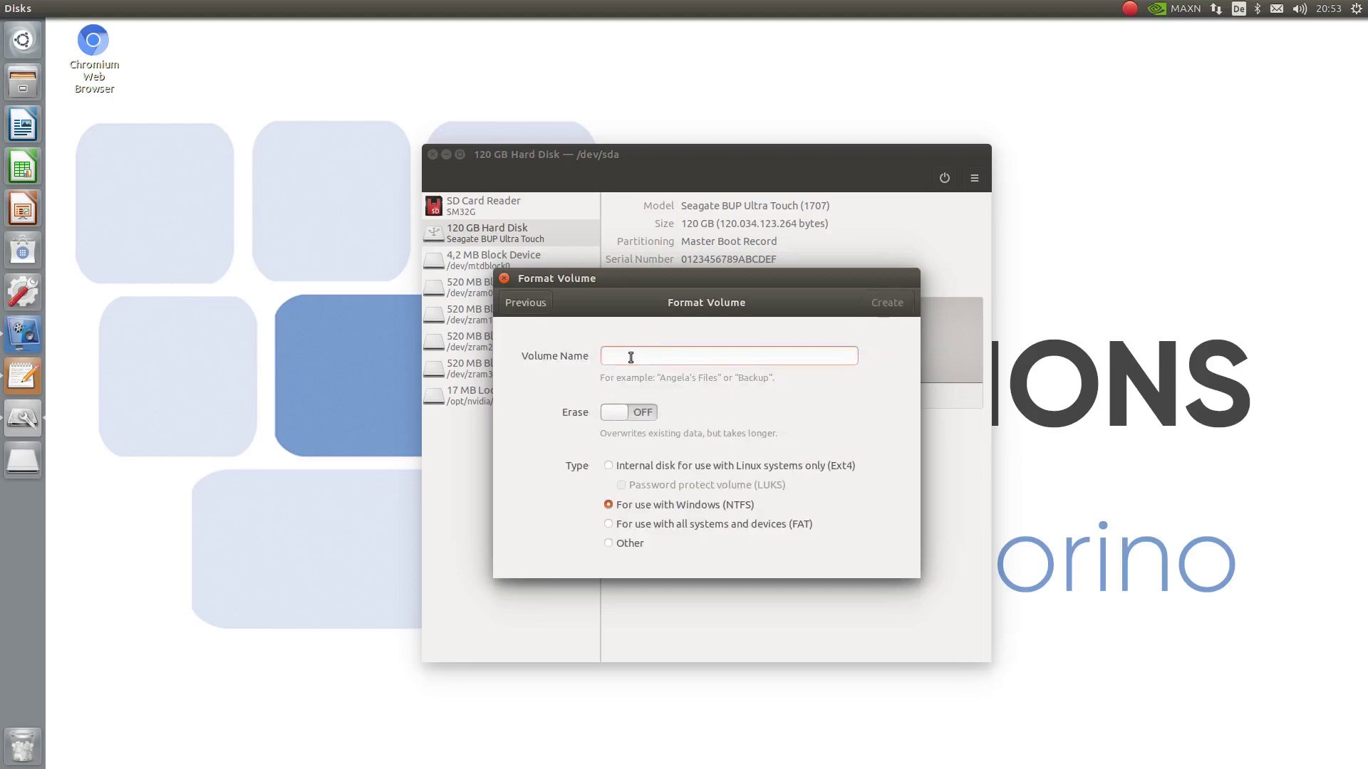
type("s")
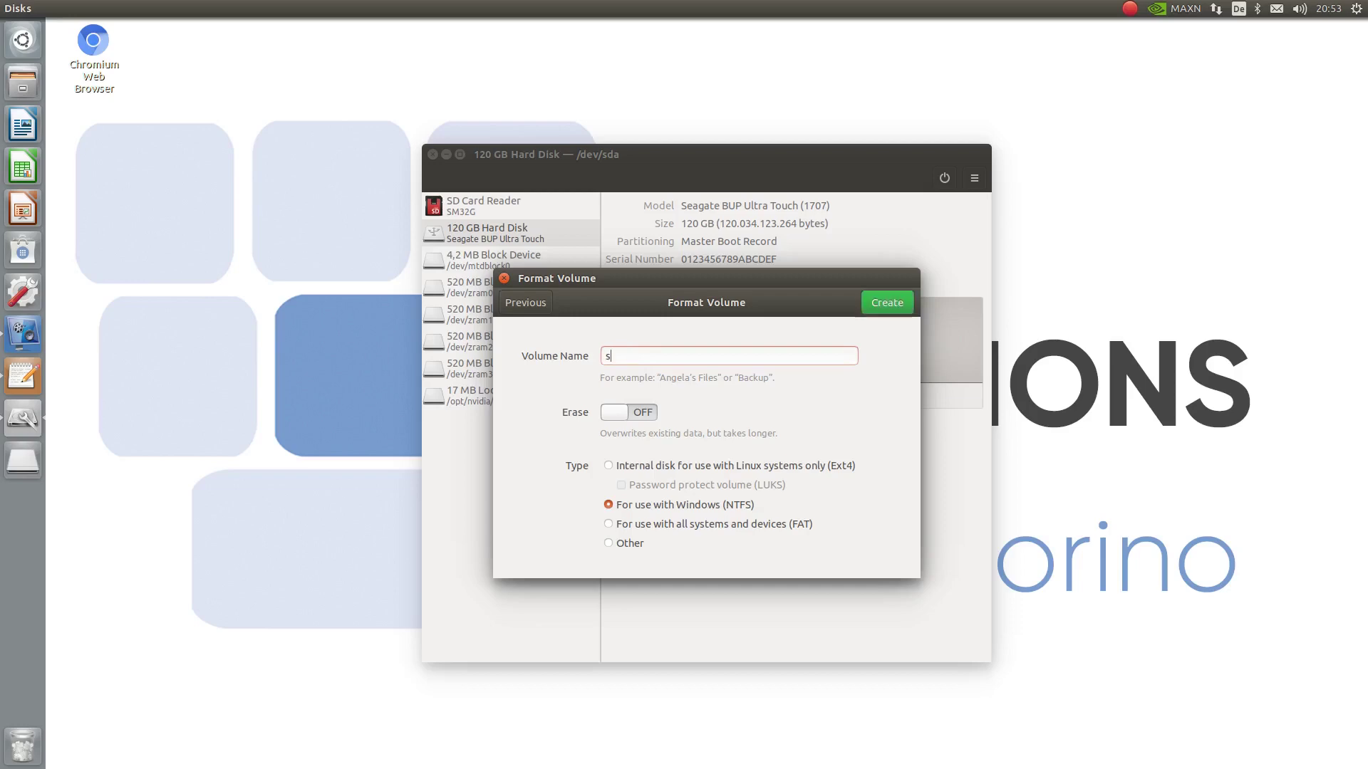
type("sd120")
left_click(608, 466)
left_click(610, 471)
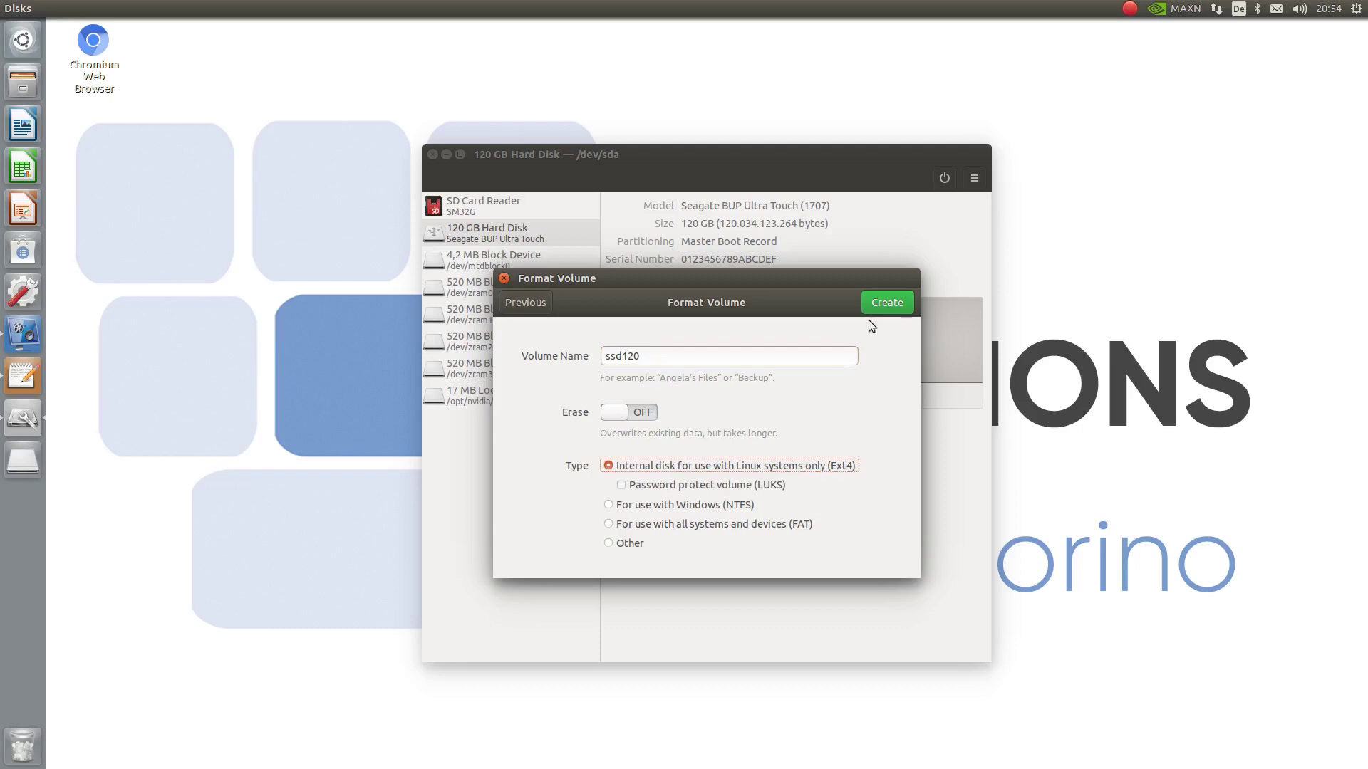
left_click(886, 307)
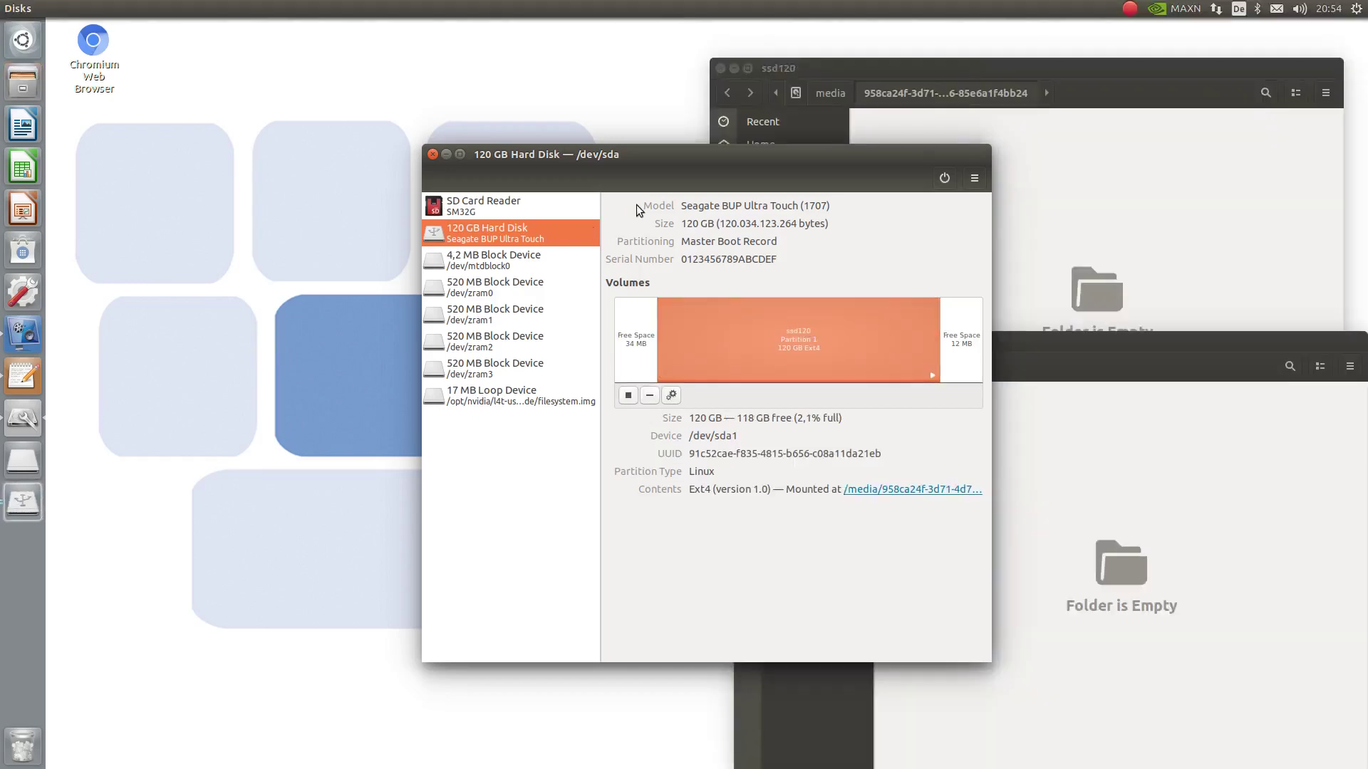
Close the ssd120 file windows and the Disks utility.
left_click_drag(809, 152, 802, 153)
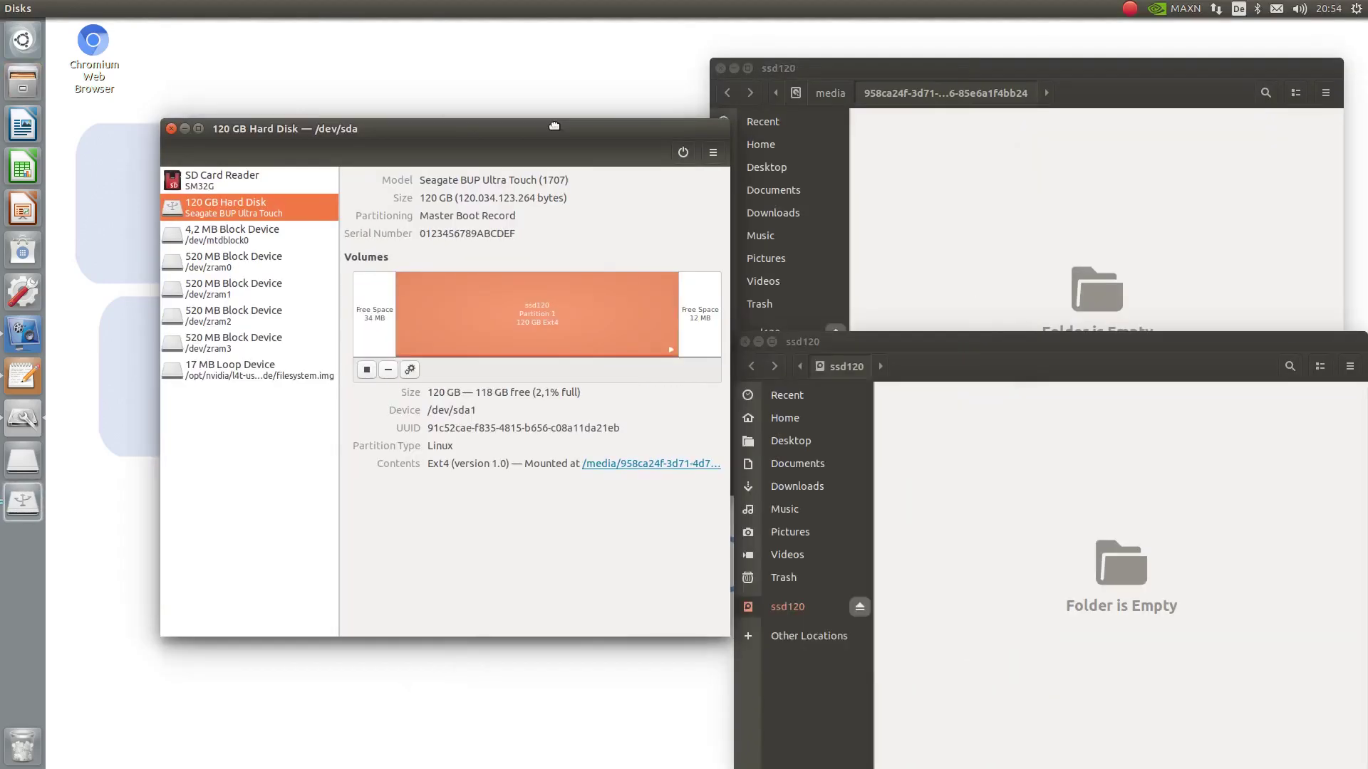
left_click_drag(553, 126, 522, 109)
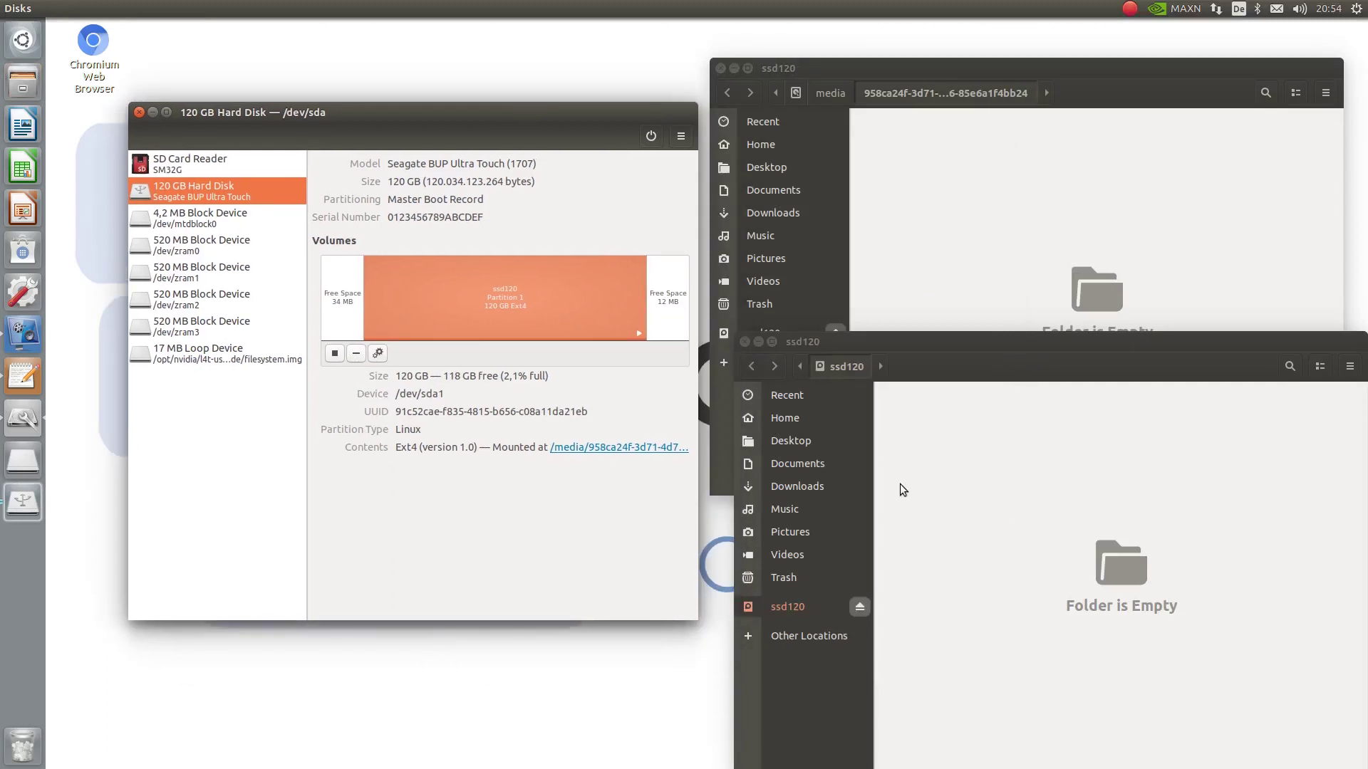
left_click(719, 67)
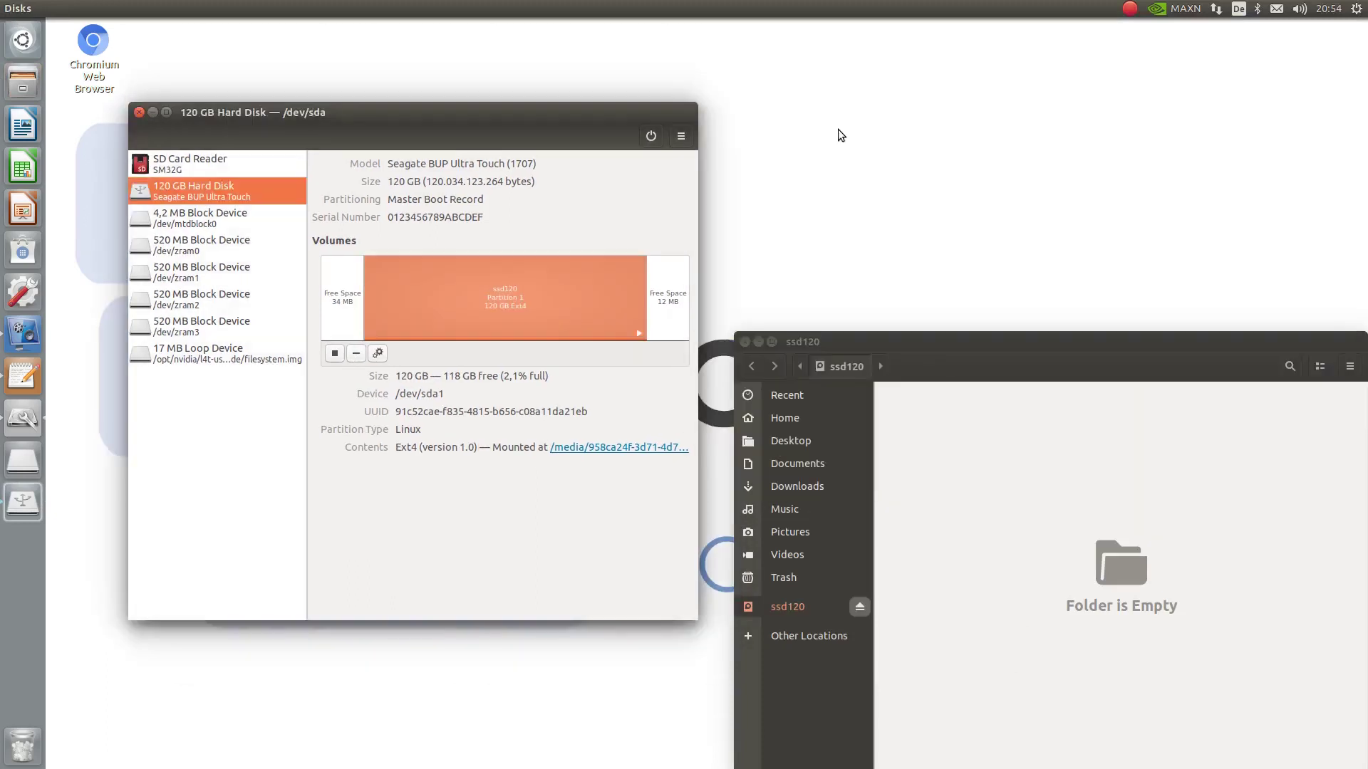
left_click_drag(943, 342, 862, 184)
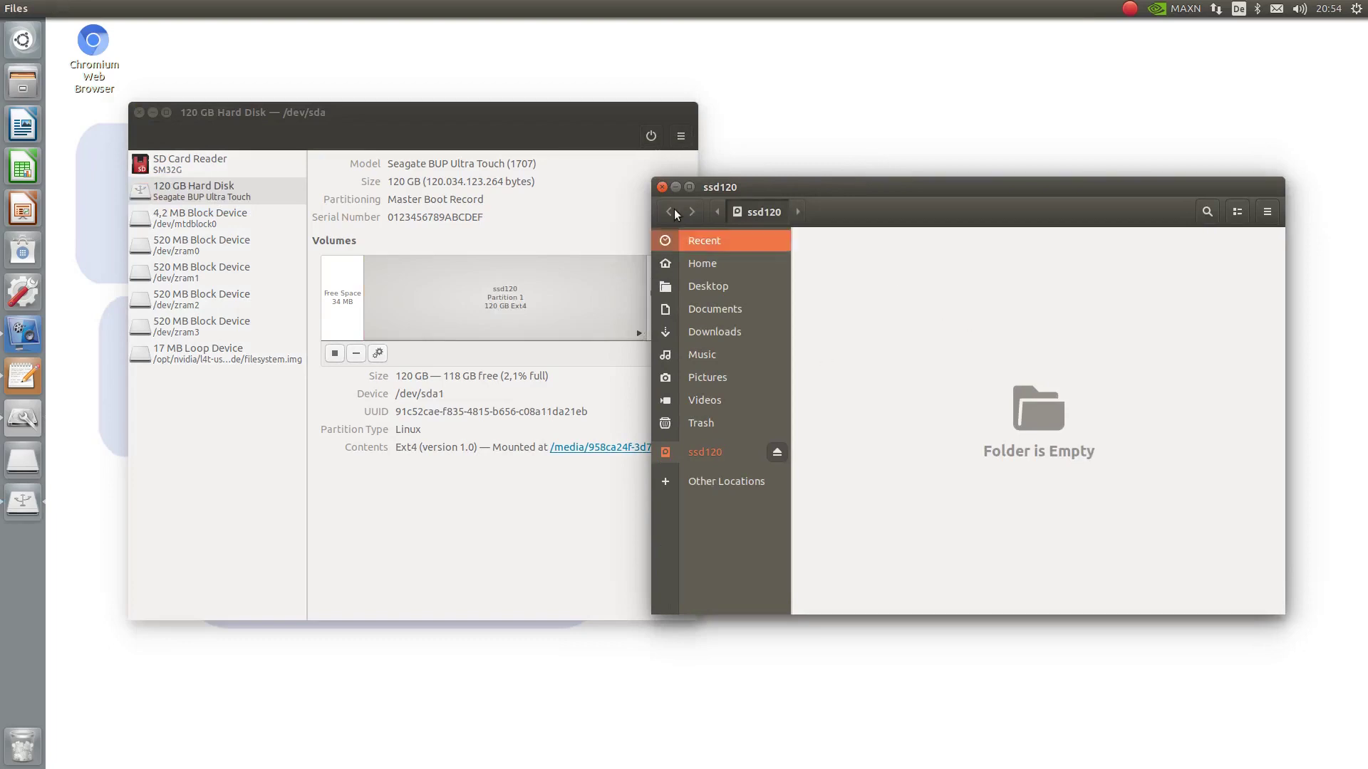
left_click(662, 188)
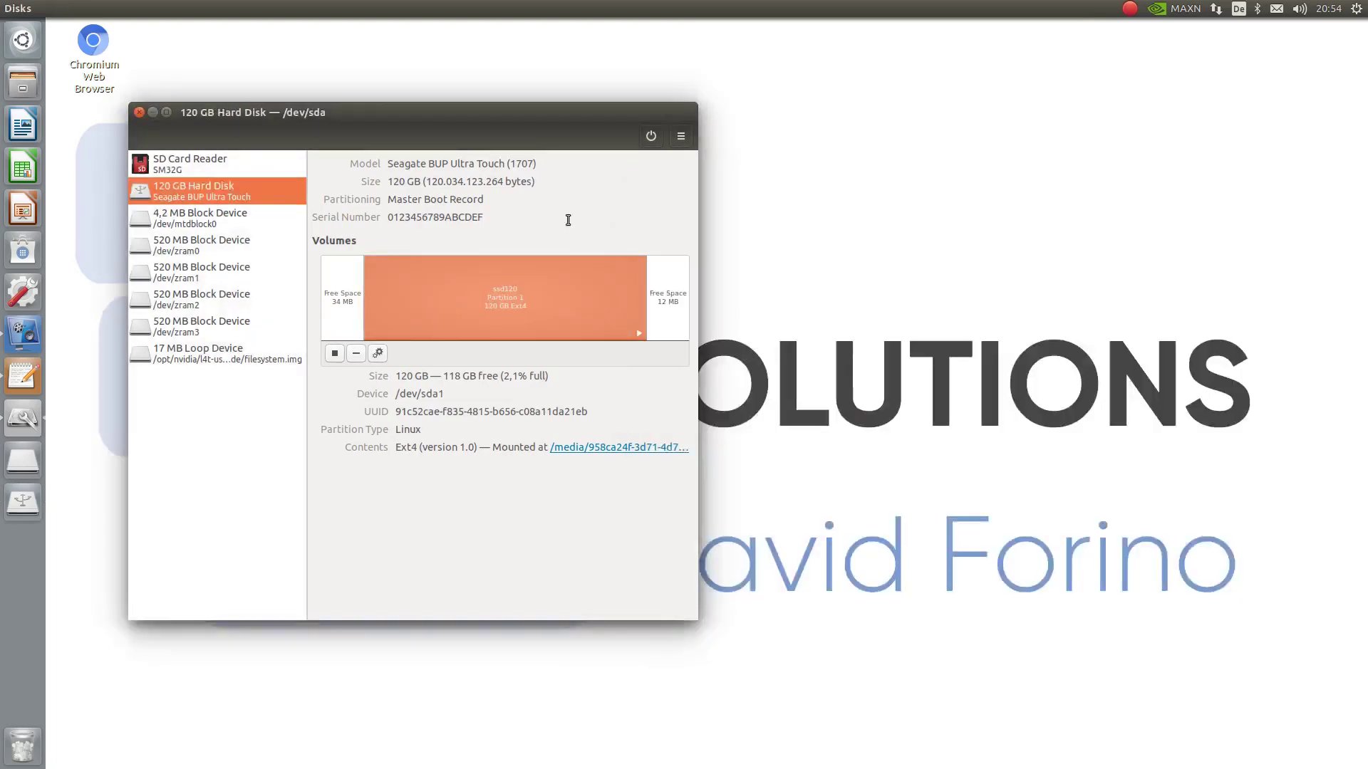
left_click(138, 112)
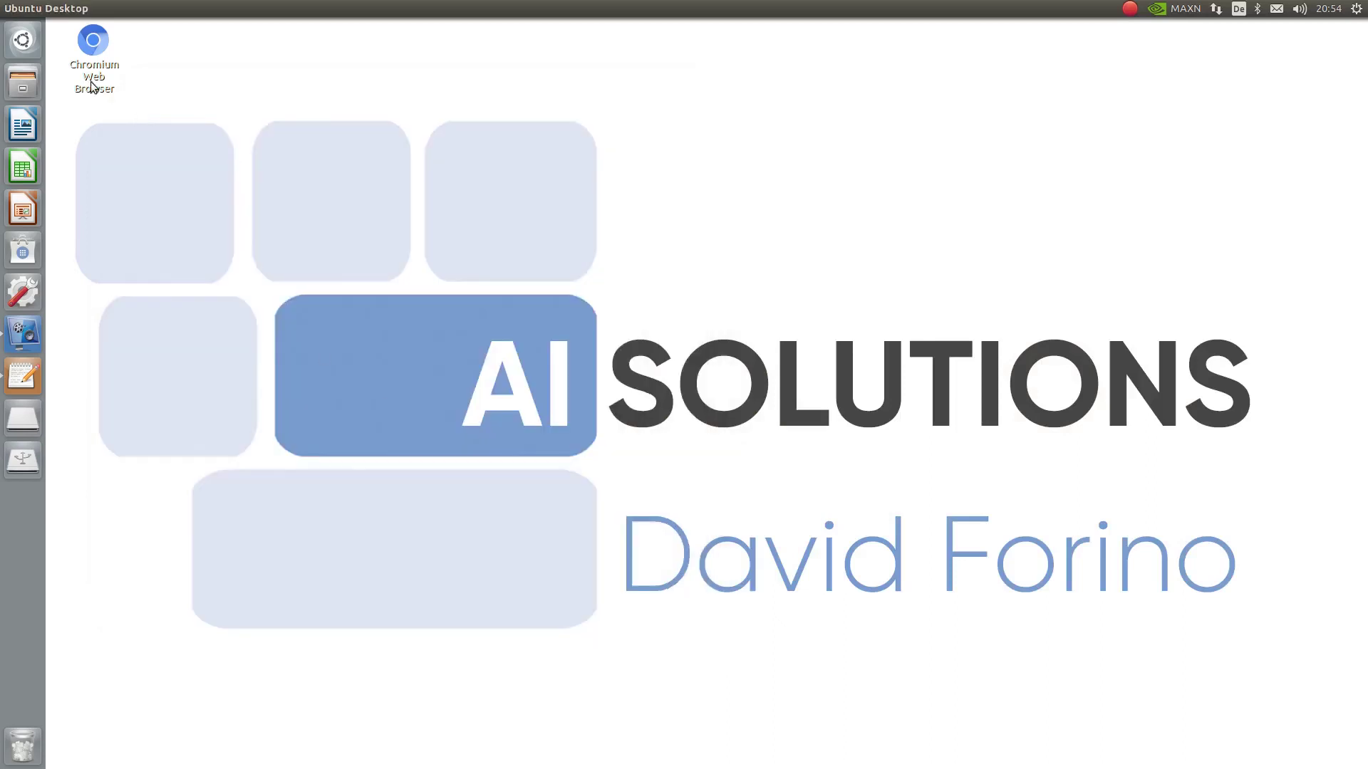
Launch Terminal and highlight the git clone rootOnUSB line in 'boot from ssd.txt'.
left_click(25, 43)
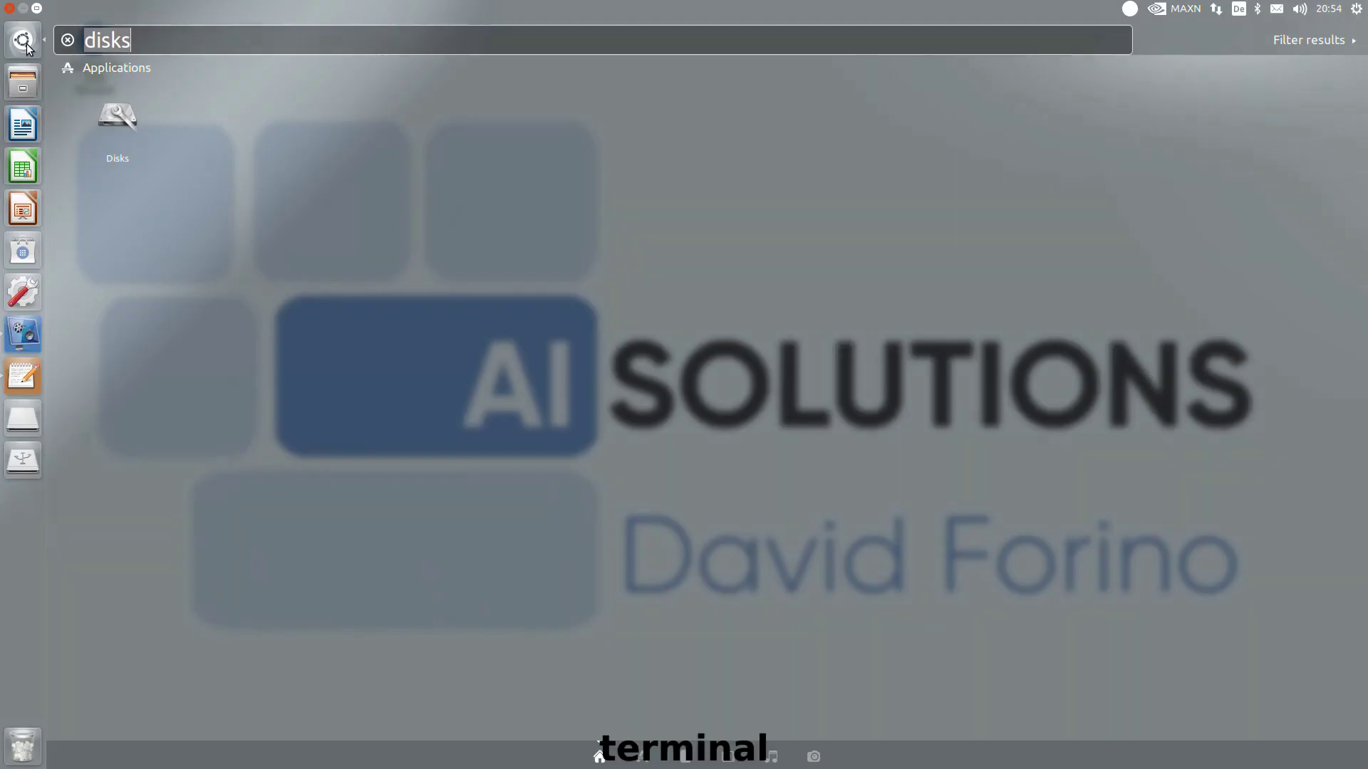
type("termina")
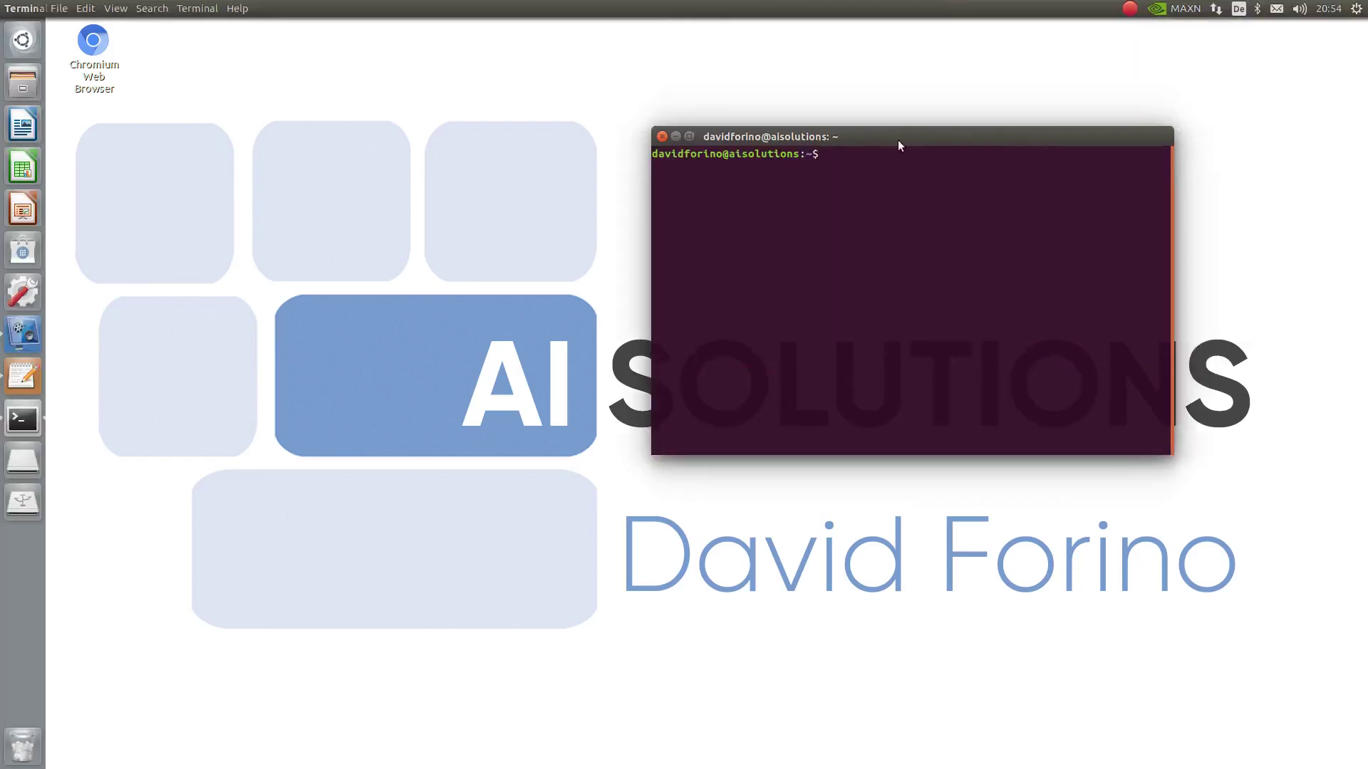
left_click(23, 375)
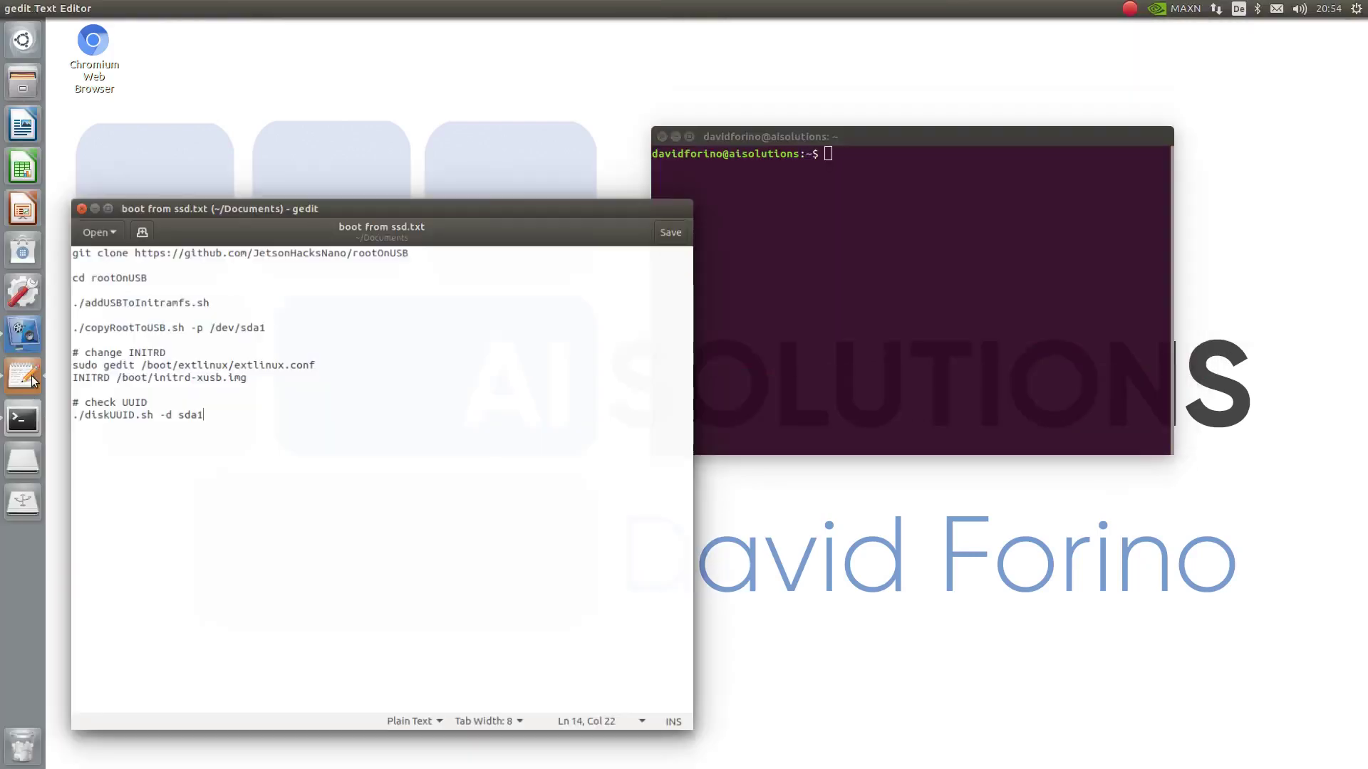
left_click_drag(415, 198, 409, 113)
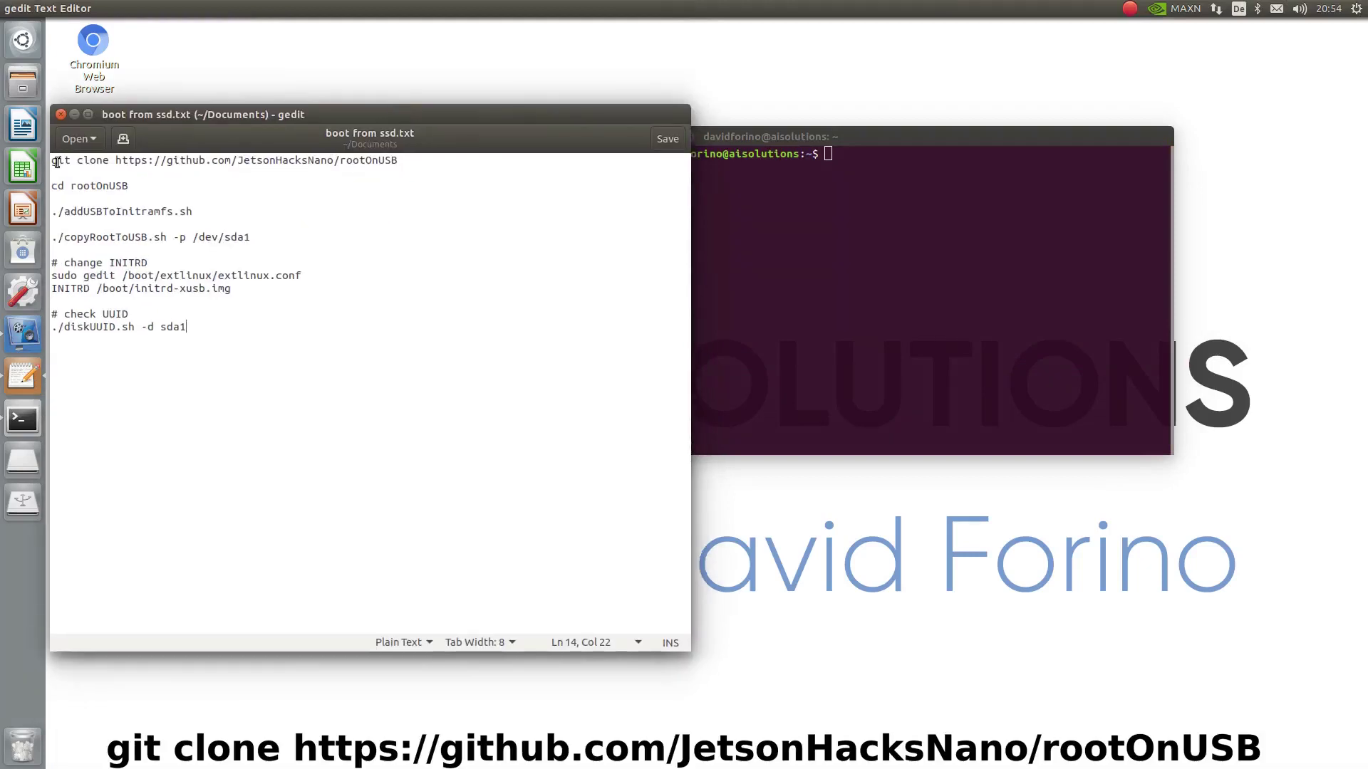
left_click_drag(52, 158, 411, 161)
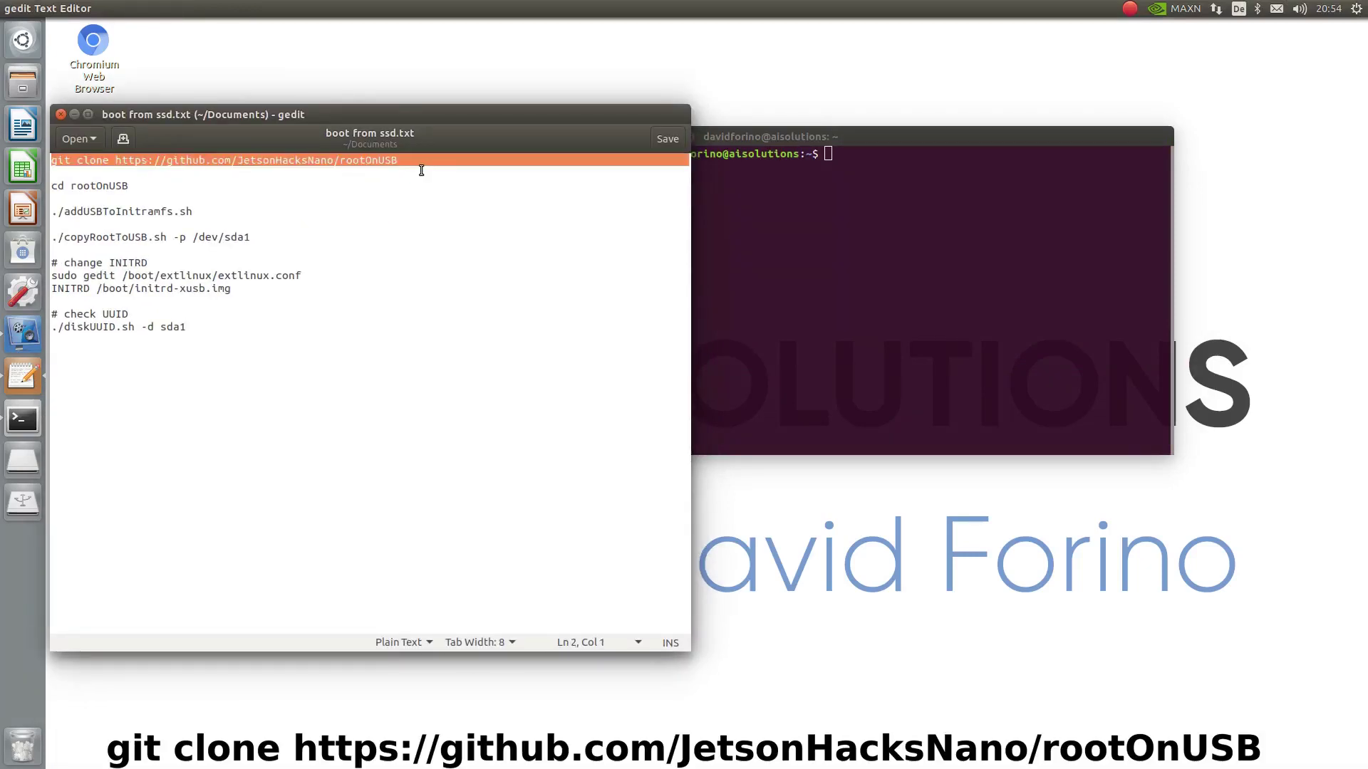
Copy the rootOnUSB git clone command from the notes and run it in Terminal.
right_click(378, 161)
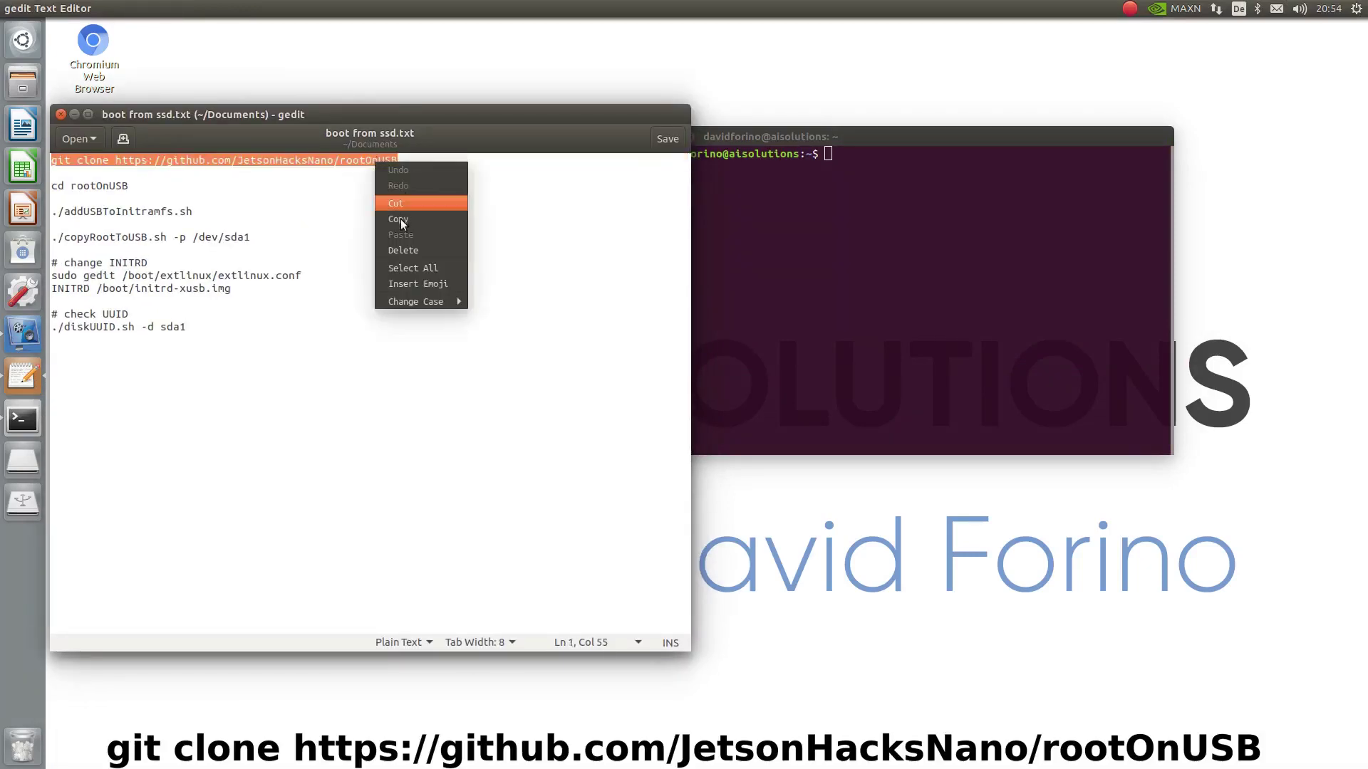
left_click(404, 219)
left_click(428, 204)
left_click(813, 204)
right_click(871, 193)
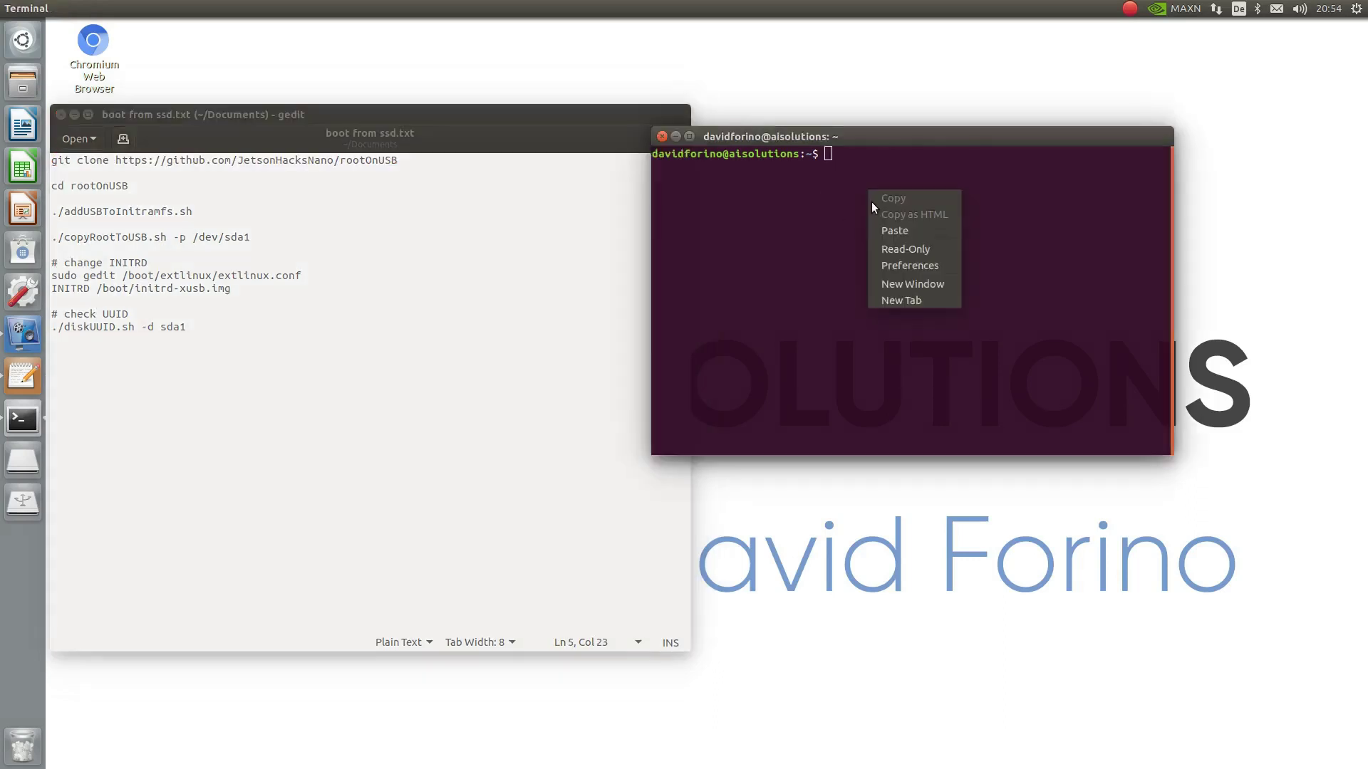
left_click(884, 232)
key("Return")
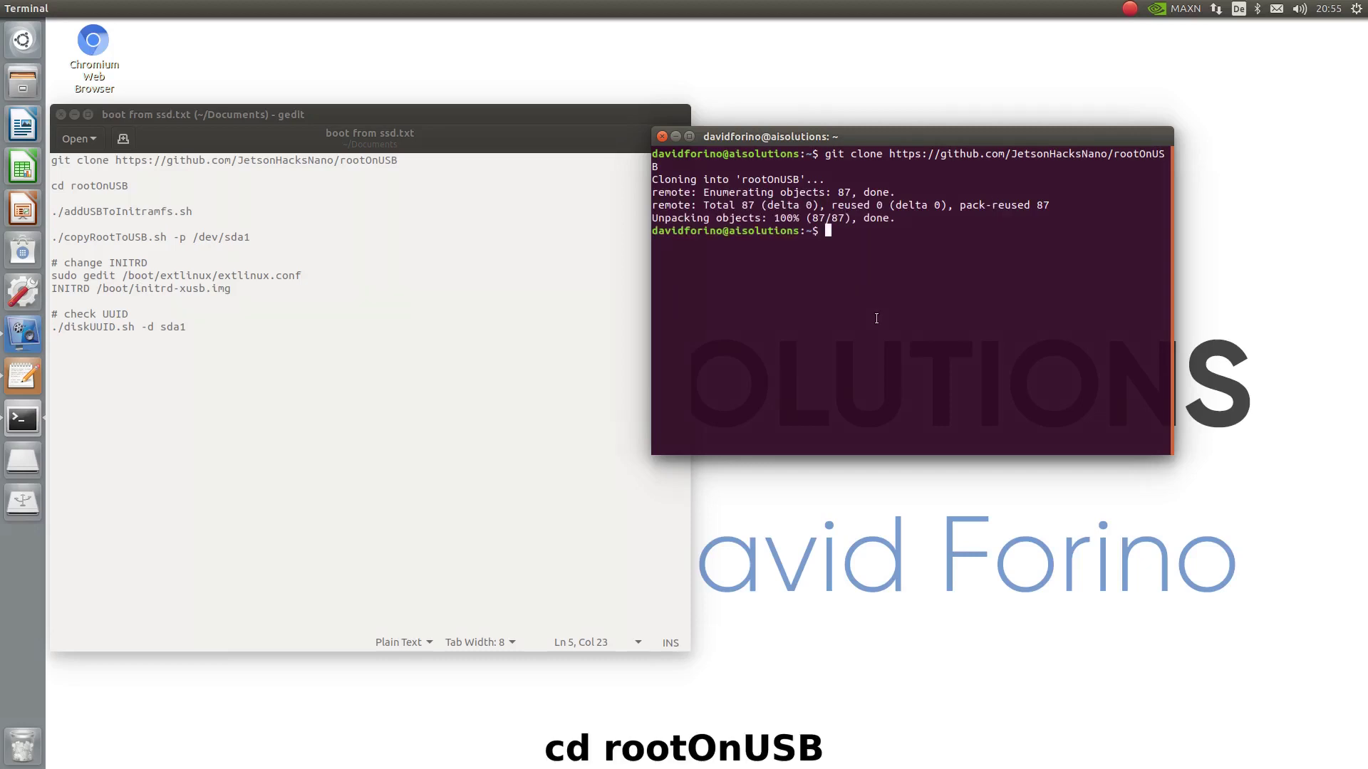
type("cd ro")
Enter the rootOnUSB folder and run ./addUSBToInitramfs.sh, correcting the mistyped name.
key("Tab")
key("Return")
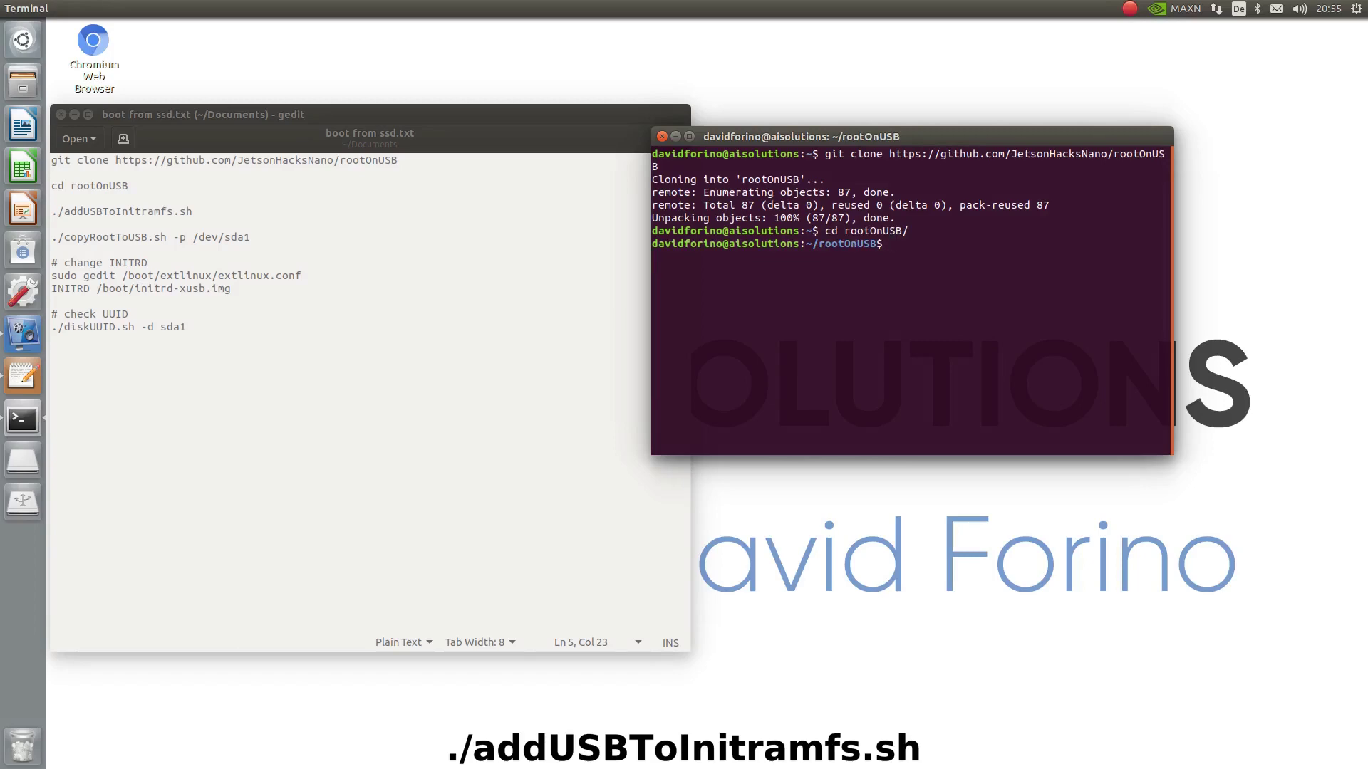
type(".")
type("/assU")
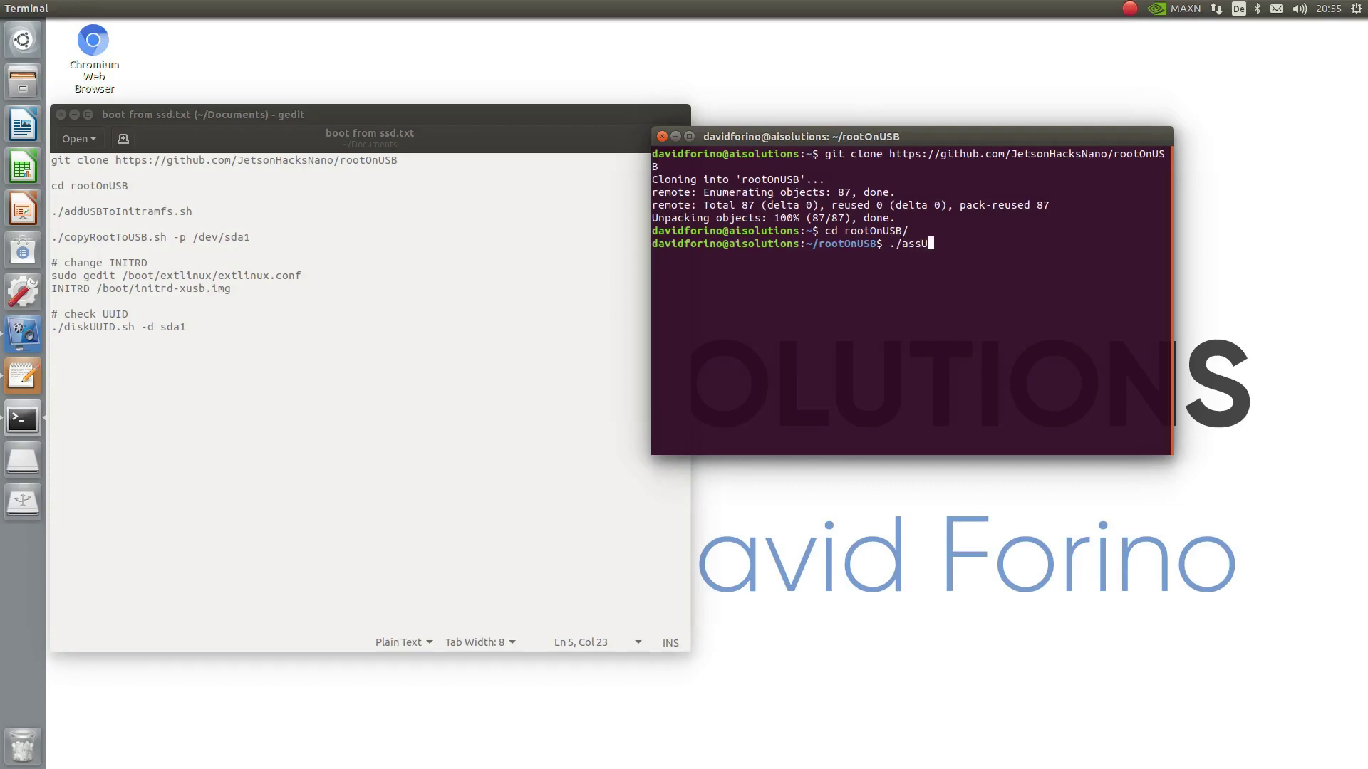
type("SB")
key("Left")
key("Left")
key("Left")
key("BackSpace")
key("BackSpace")
type("dd")
key("Tab")
key("Delete")
key("Delete")
key("Delete")
key("Return")
key("Return")
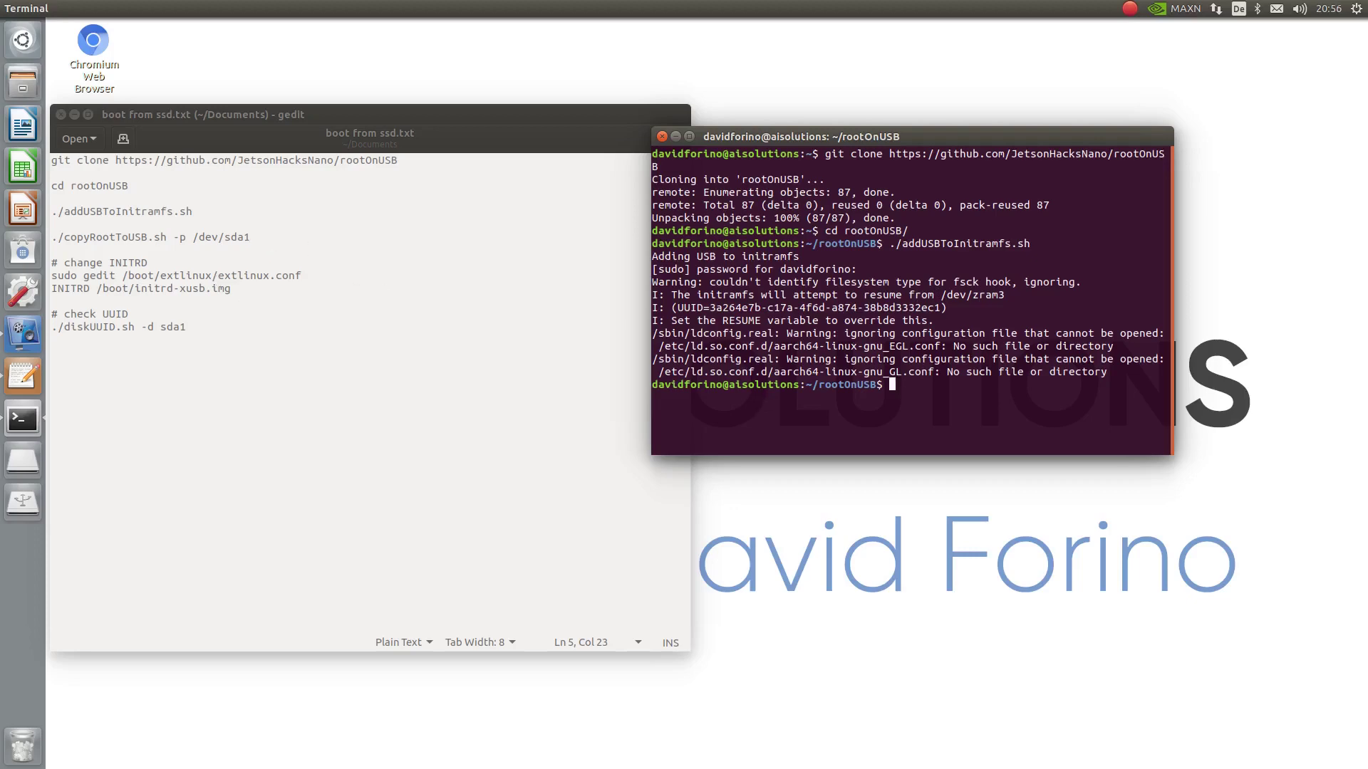
type("sudo fdisk")
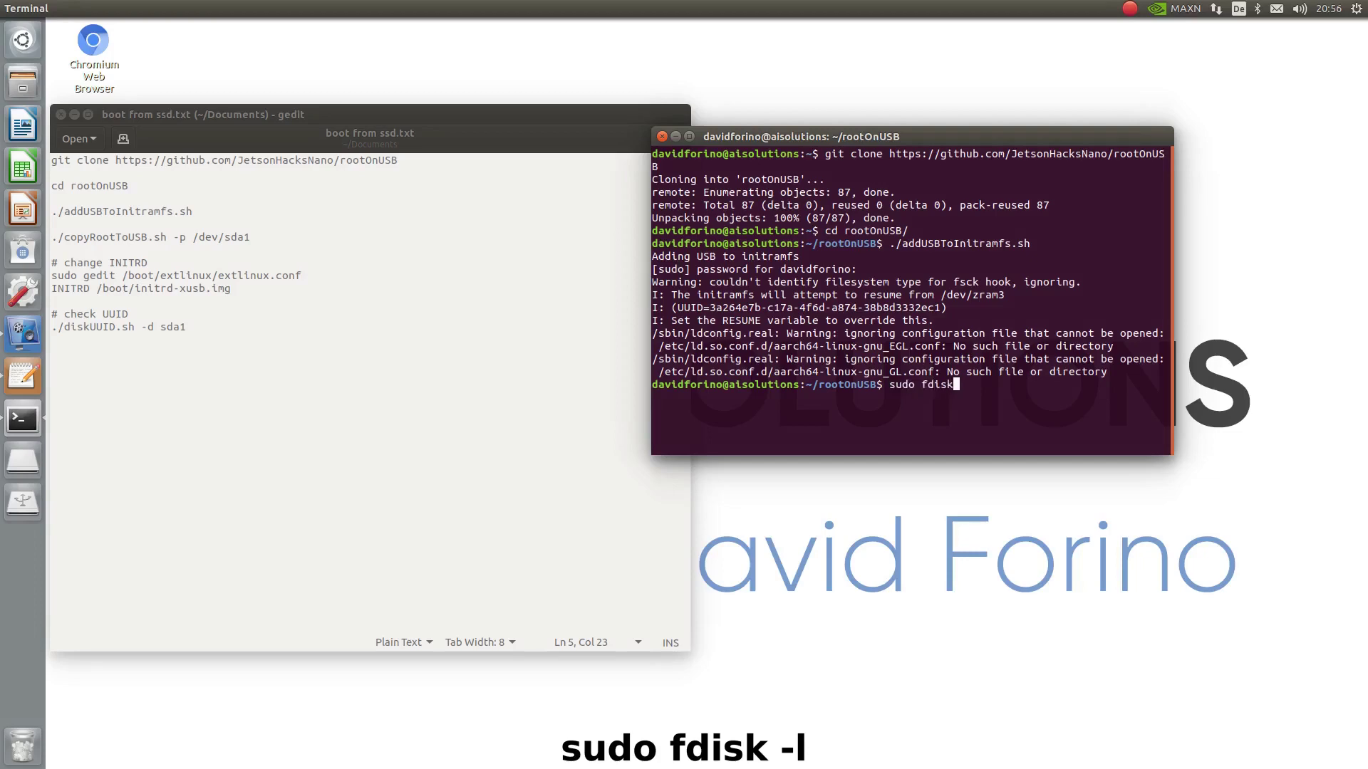
type(" -l")
Run sudo fdisk -l and locate the 111.8 GB /dev/sda1 Linux partition.
key("Return")
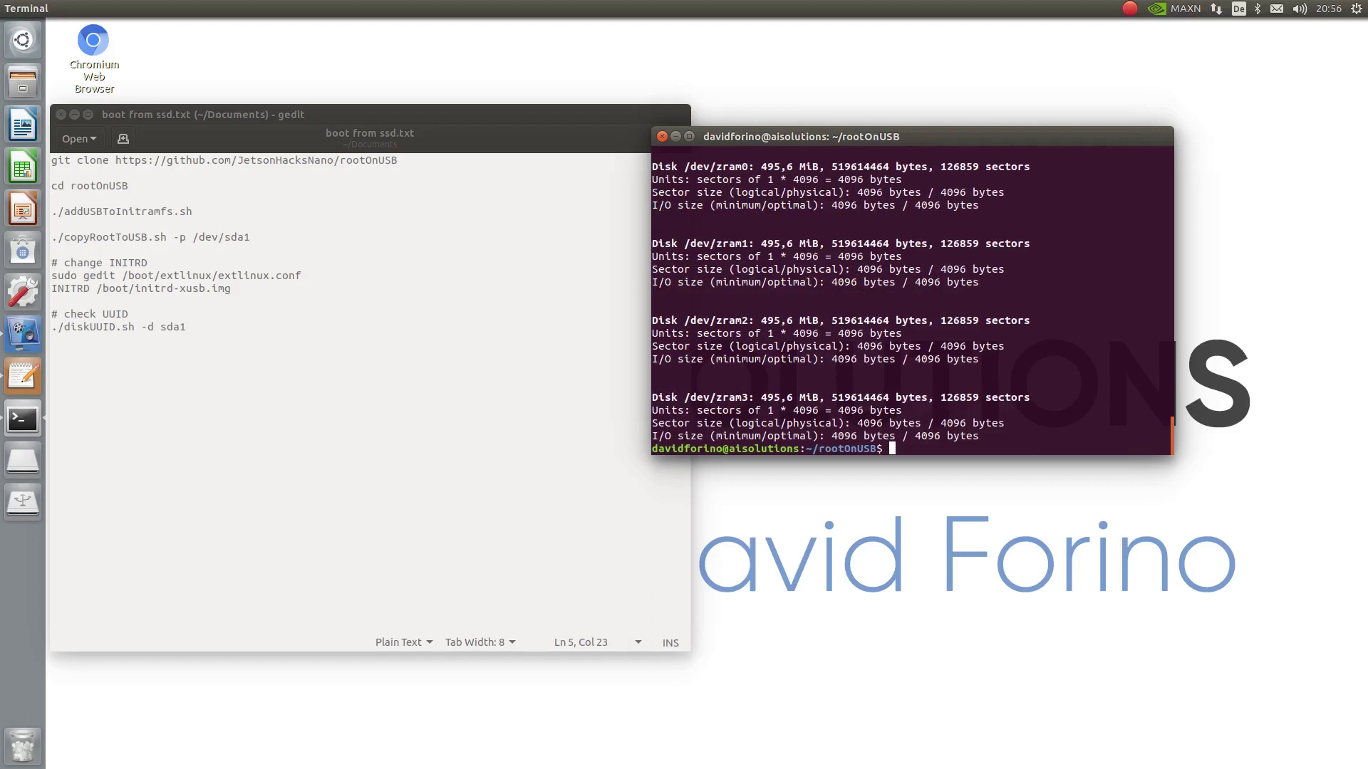
scroll(769, 411, "up", 3)
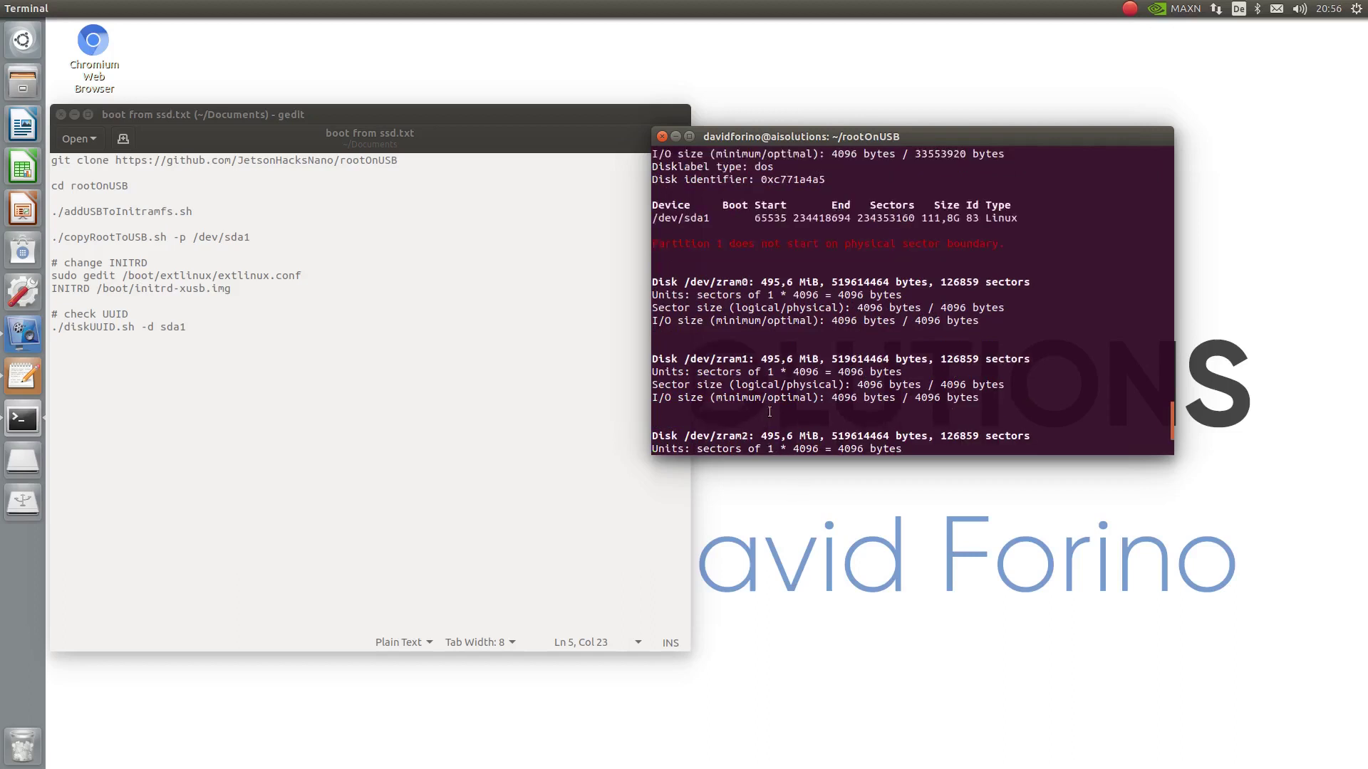
scroll(769, 412, "up", 1)
scroll(764, 395, "up", 1)
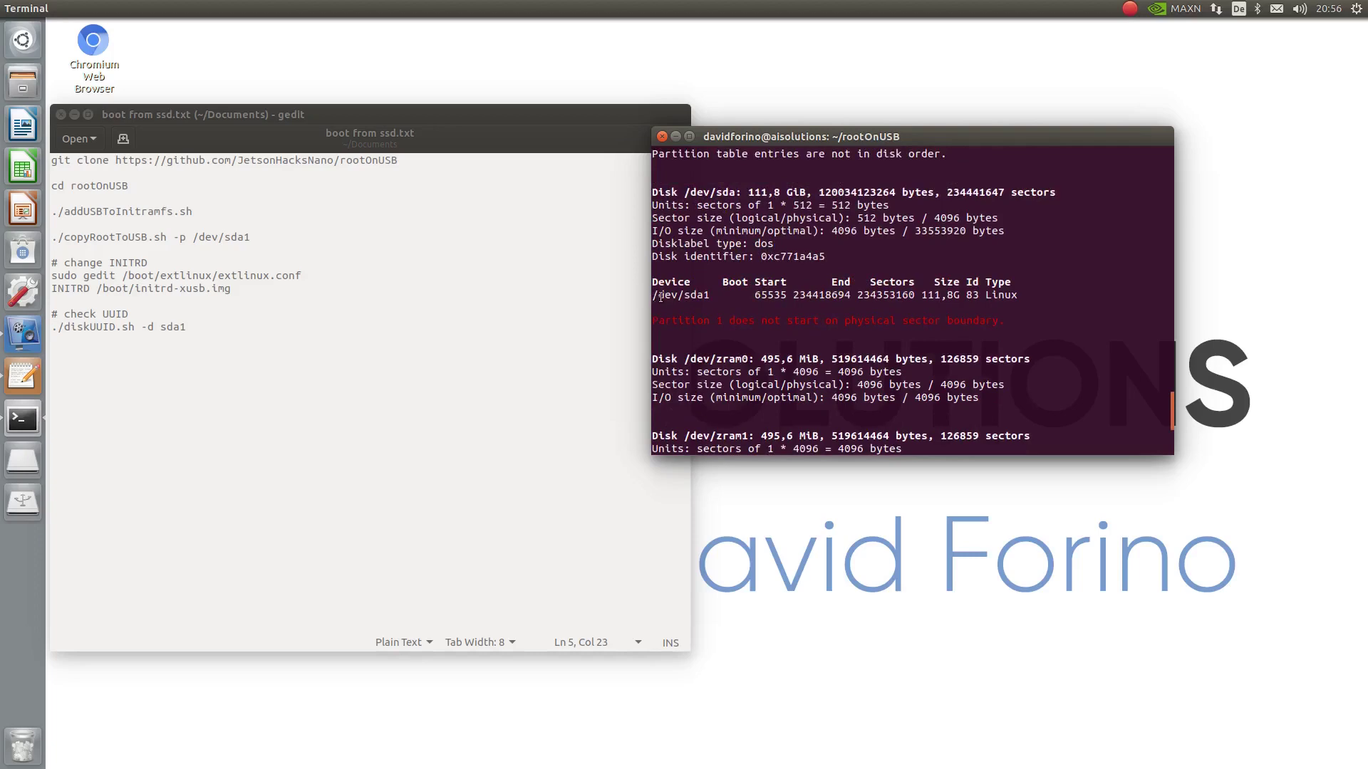
left_click_drag(652, 297, 714, 298)
left_click(655, 294)
scroll(745, 300, "down", 4)
scroll(744, 301, "down", 1)
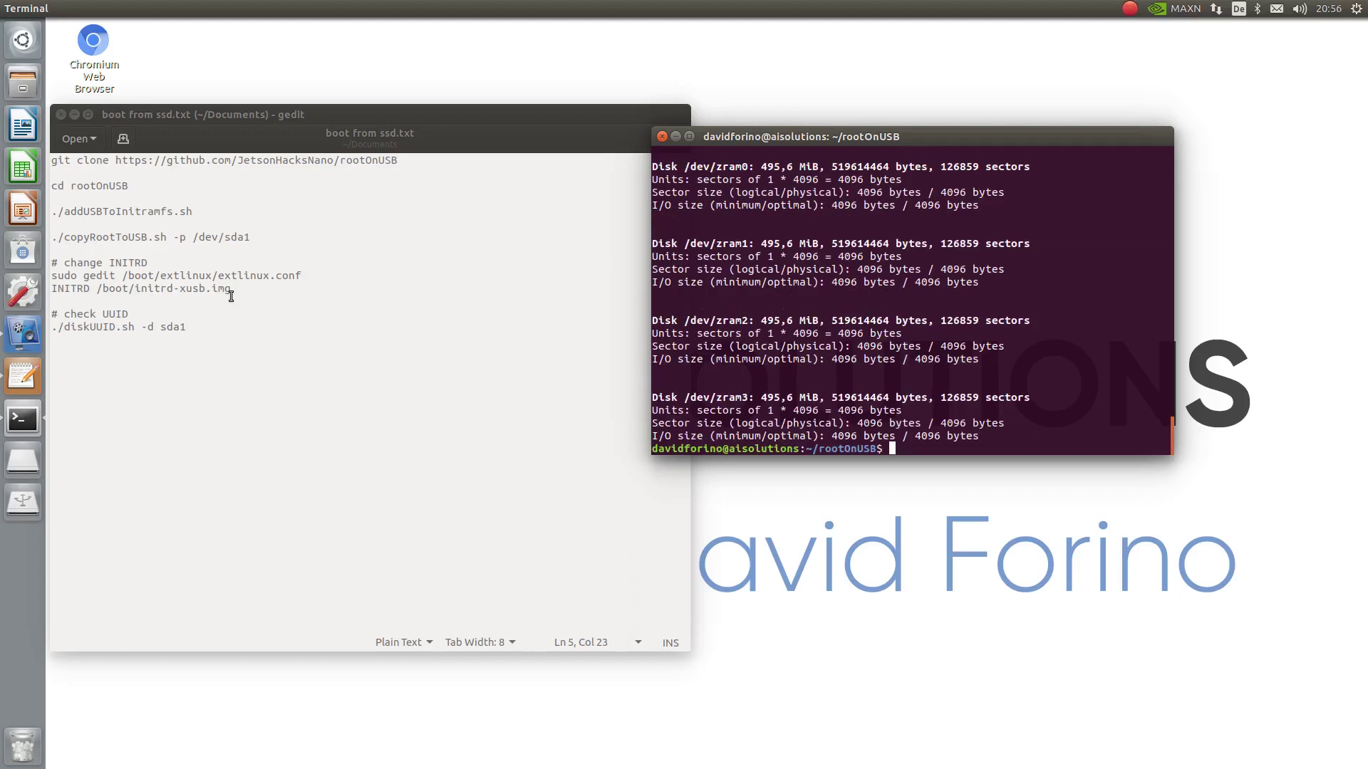
Copy './copyRootToUSB.sh -p /dev/sda1' from the notes and run it in Terminal.
left_click(52, 236)
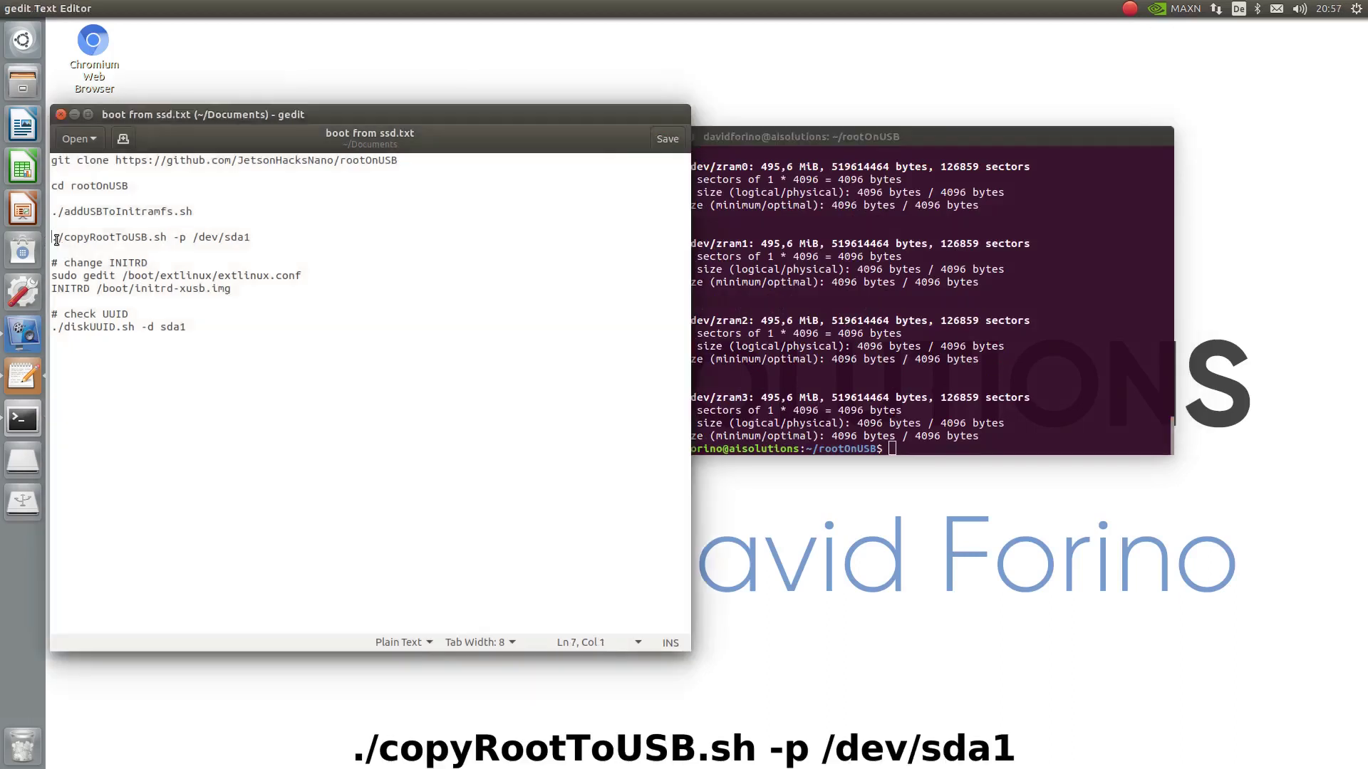
left_click_drag(53, 236, 250, 241)
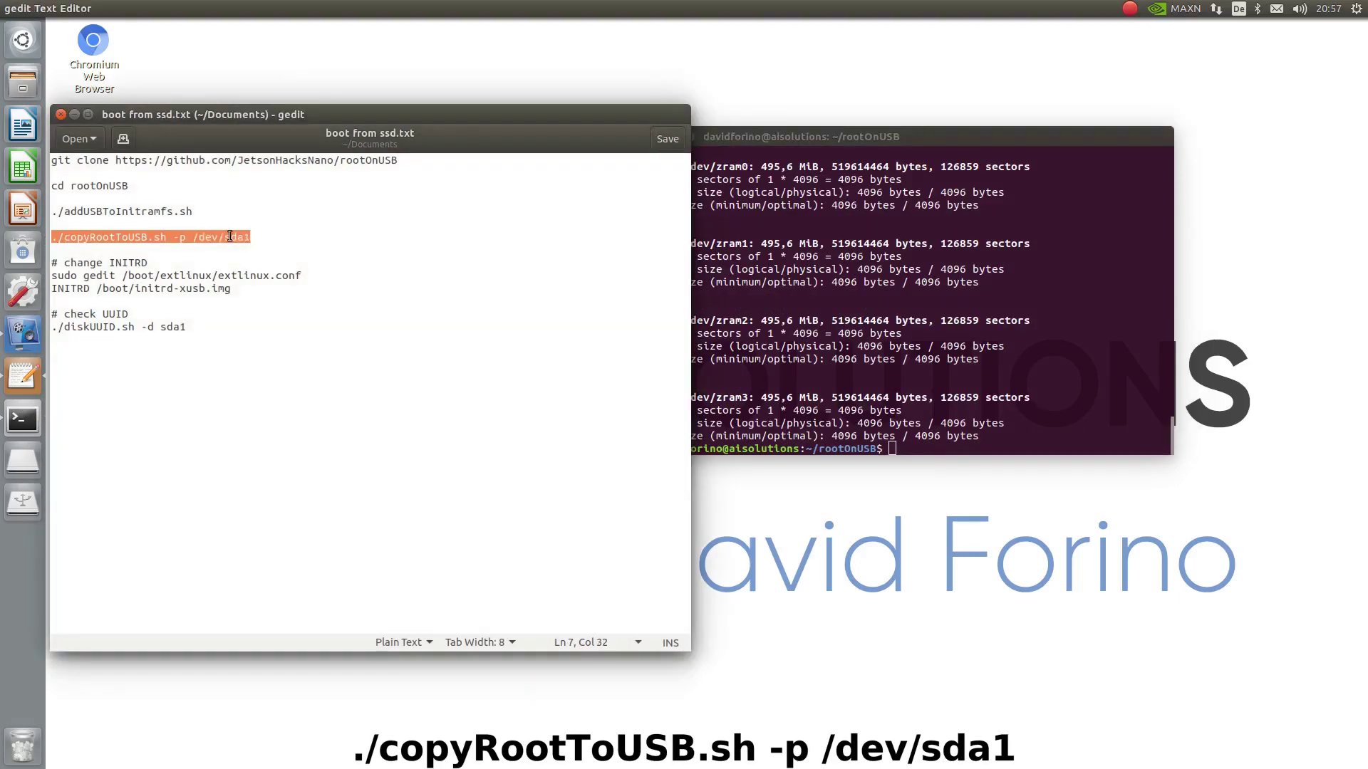
right_click(230, 237)
left_click(255, 296)
left_click(930, 449)
right_click(927, 450)
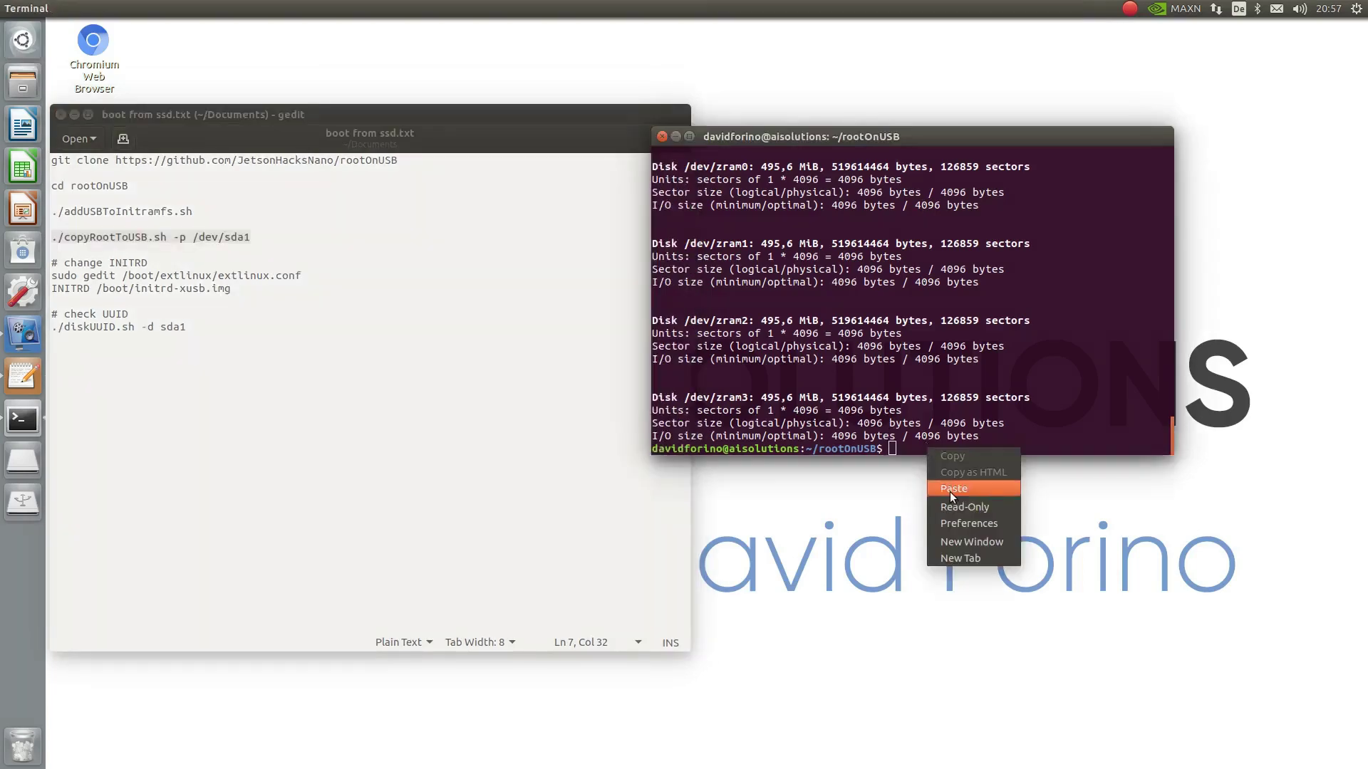
left_click(950, 491)
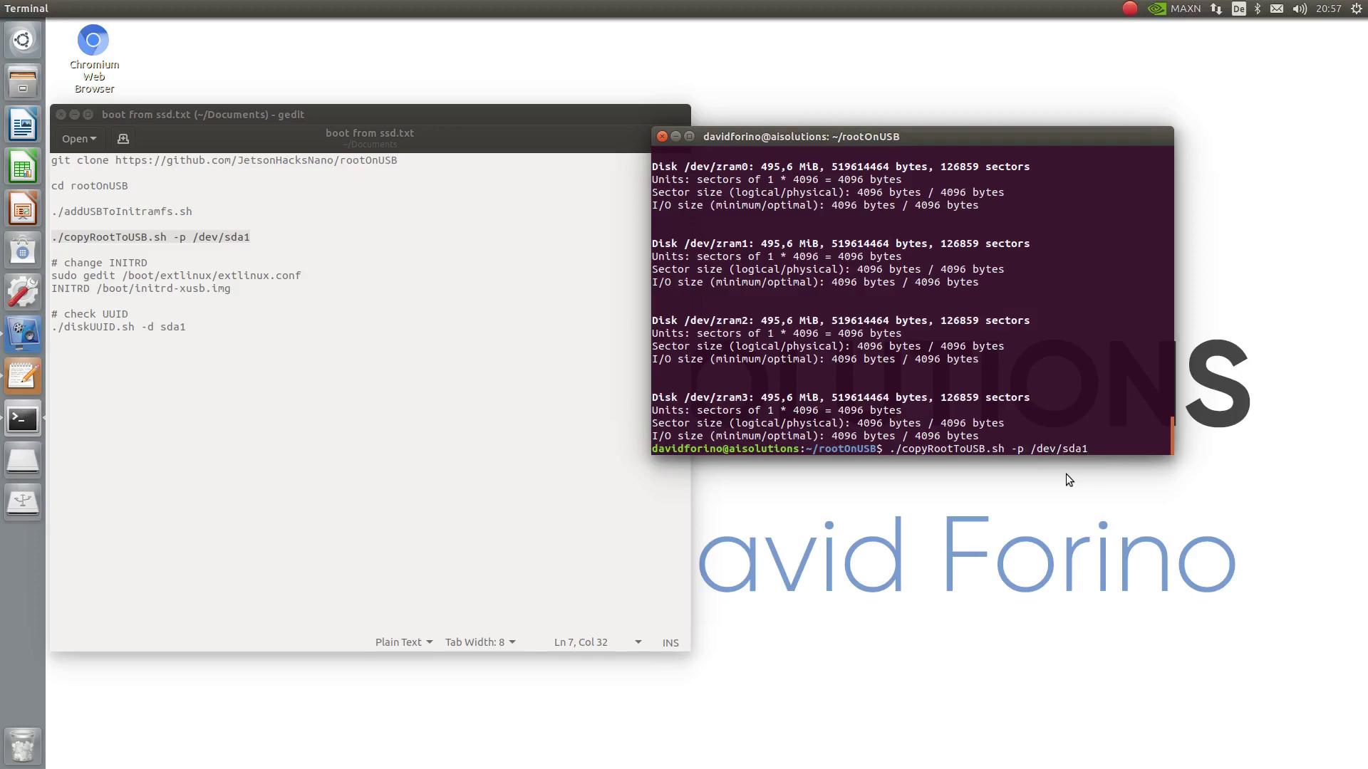
key("Return")
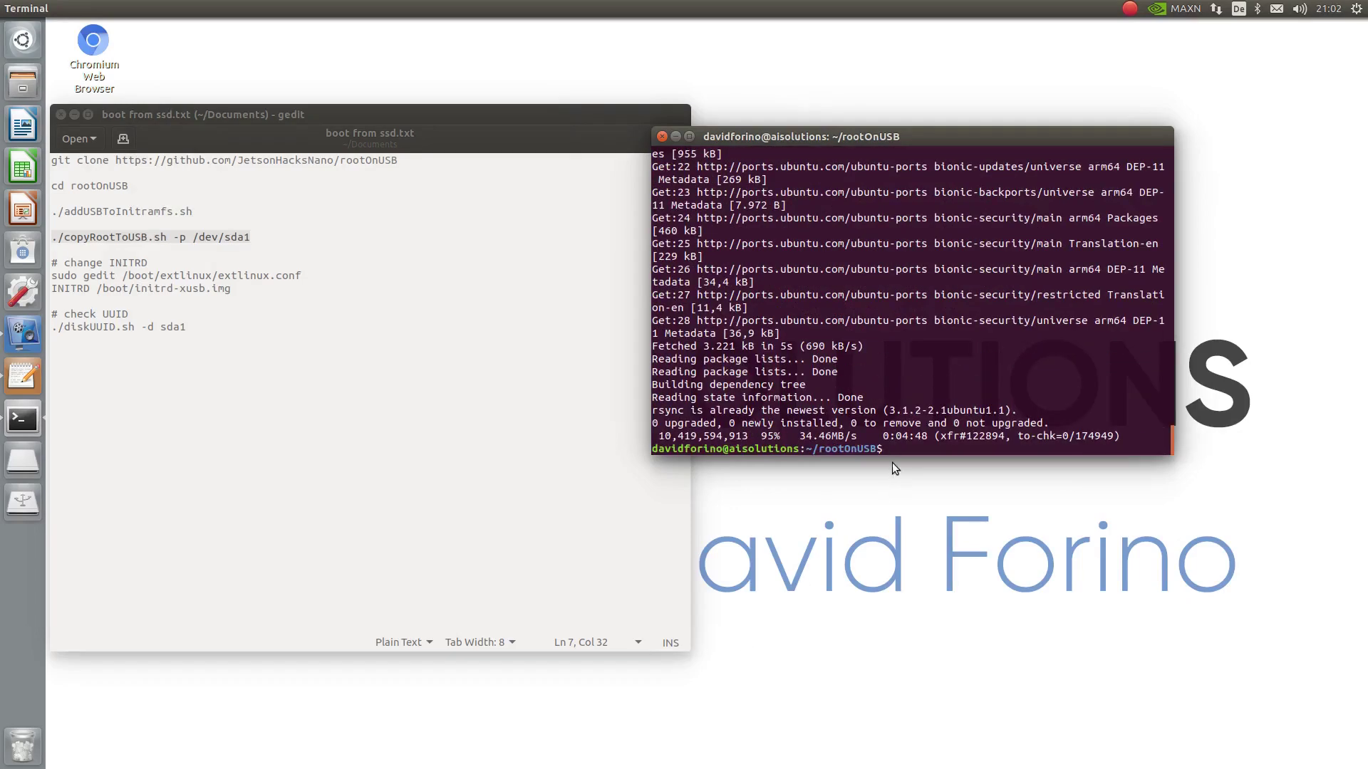
Run 'sudo gedit /boot/extlinux/extlinux.conf', copied from the notes, in Terminal.
left_click(184, 278)
left_click_drag(53, 277, 307, 275)
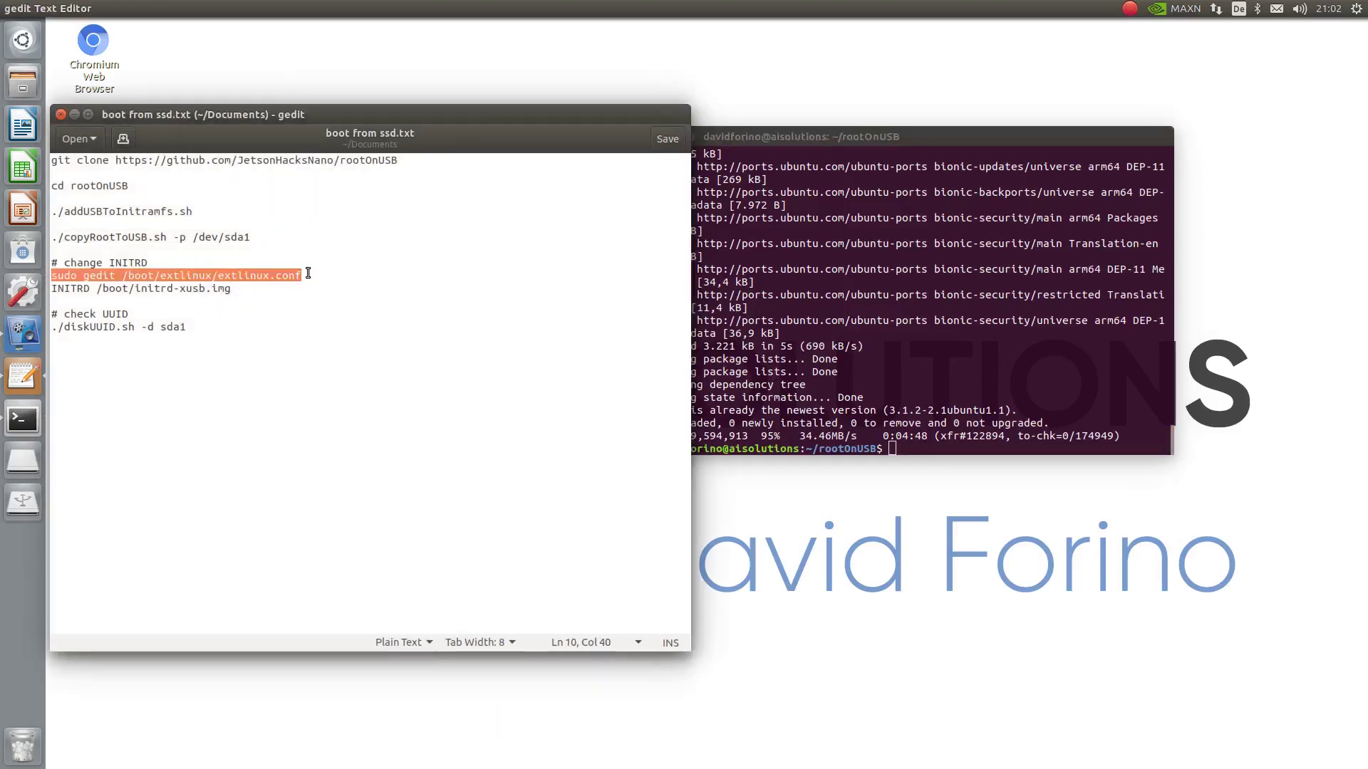
right_click(270, 277)
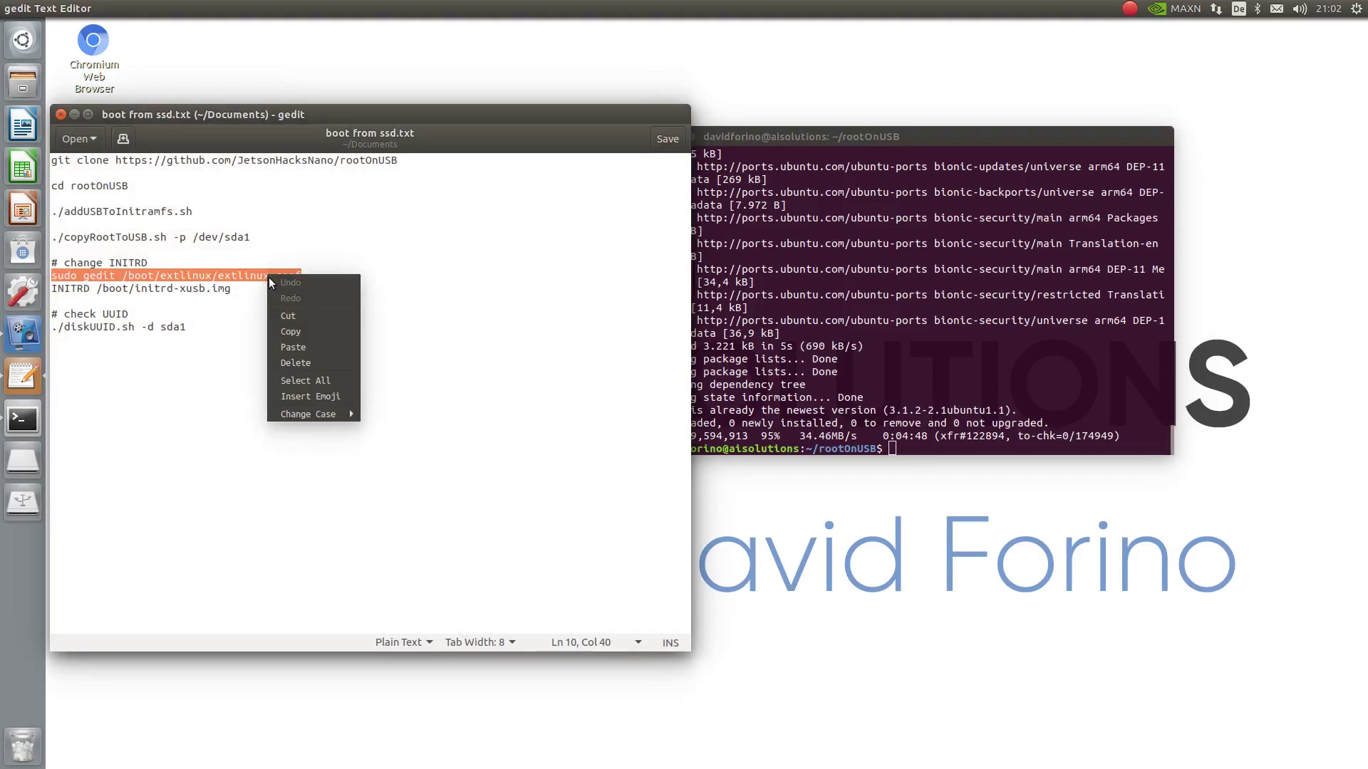
left_click(308, 333)
left_click(903, 455)
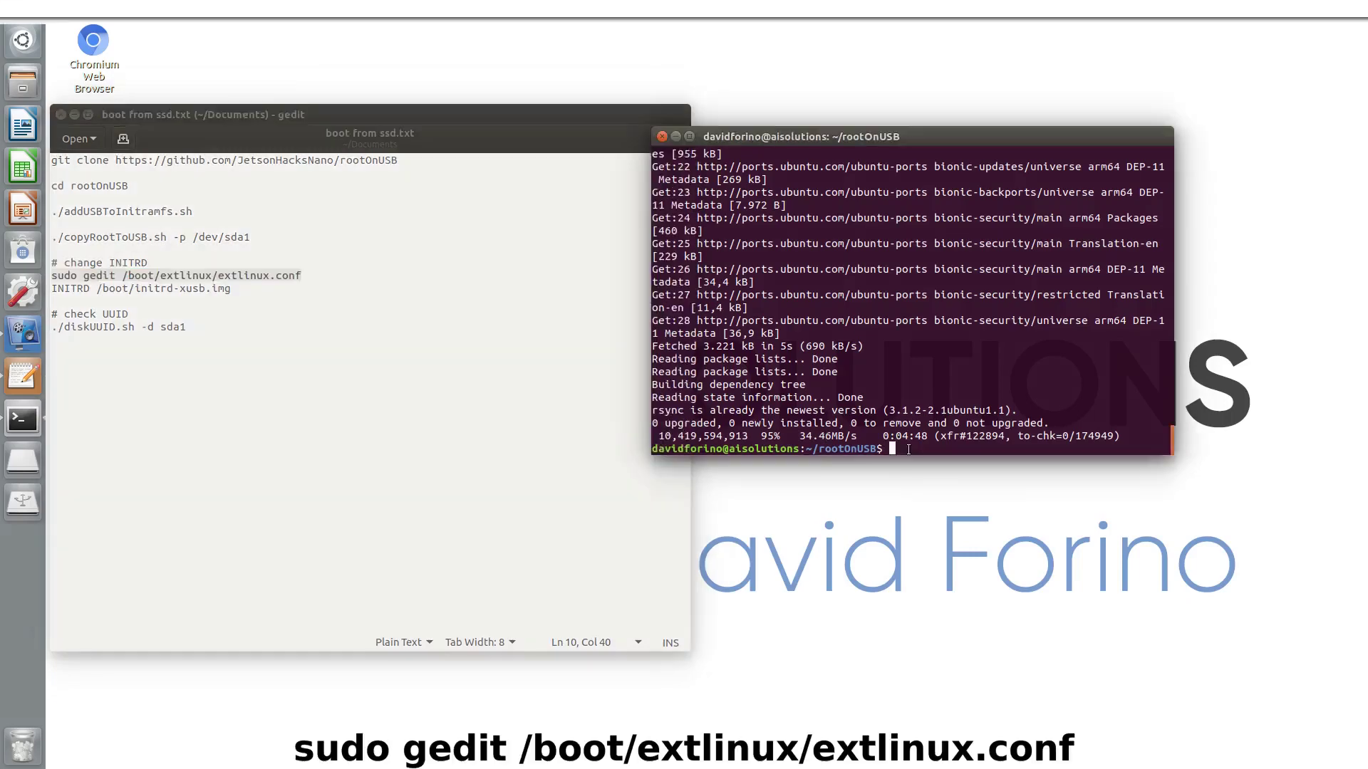
right_click(907, 448)
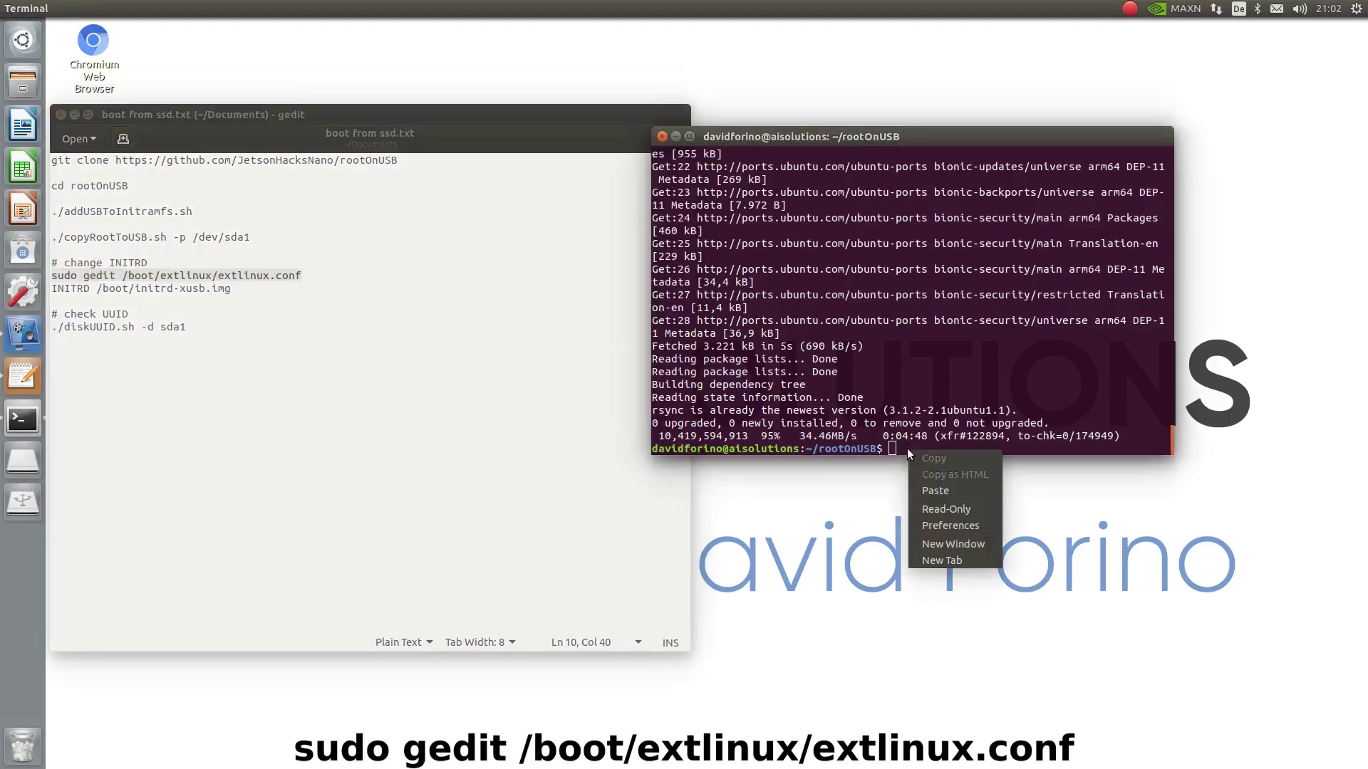
left_click(934, 492)
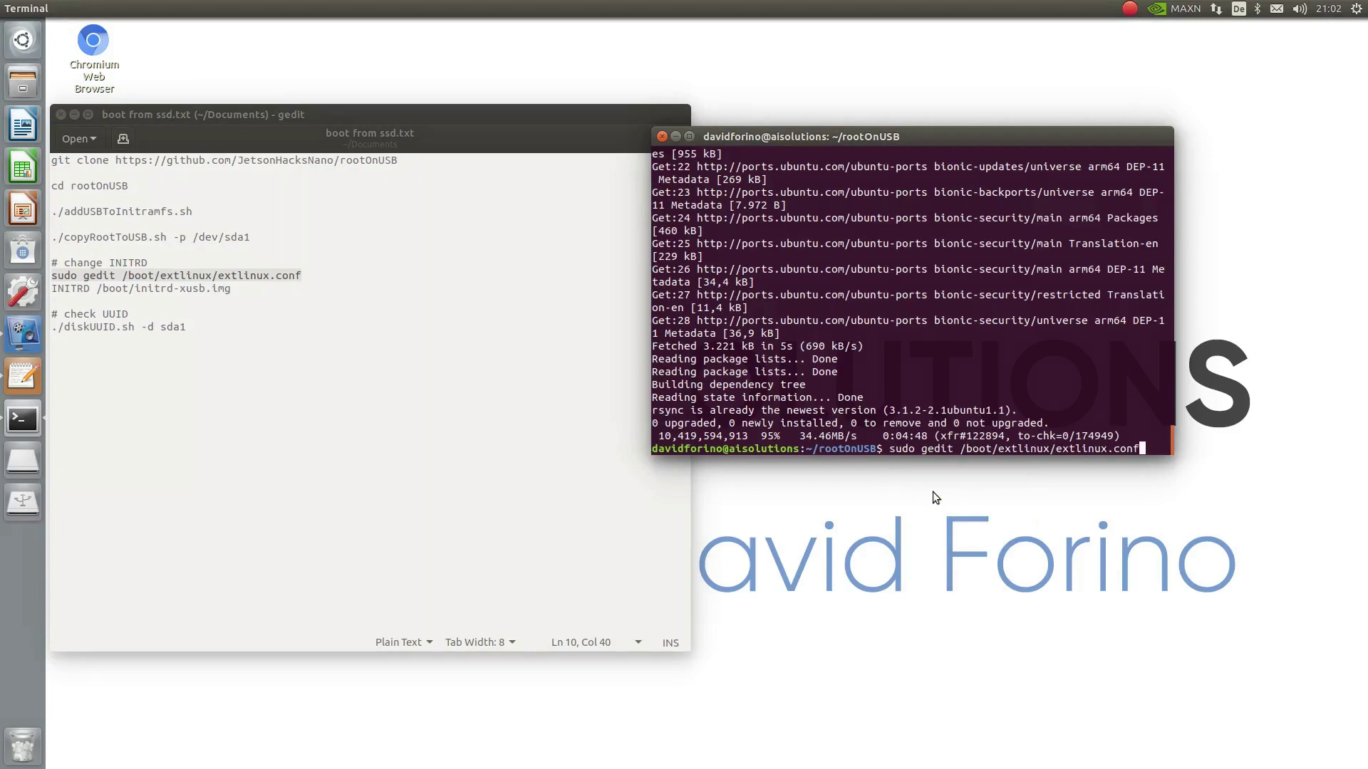
key("Return")
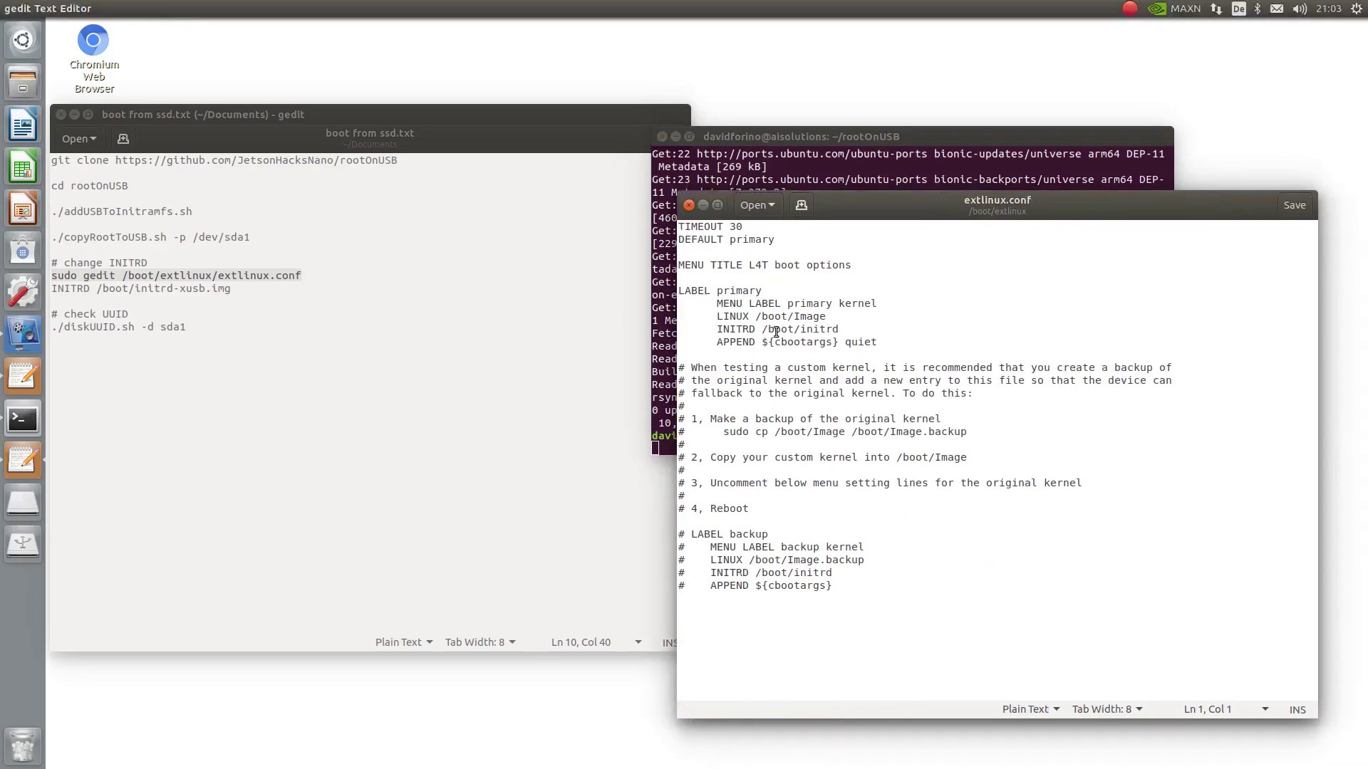
Replace the INITRD line with /boot/initrd-xusb.img and save extlinux.conf.
left_click(226, 294)
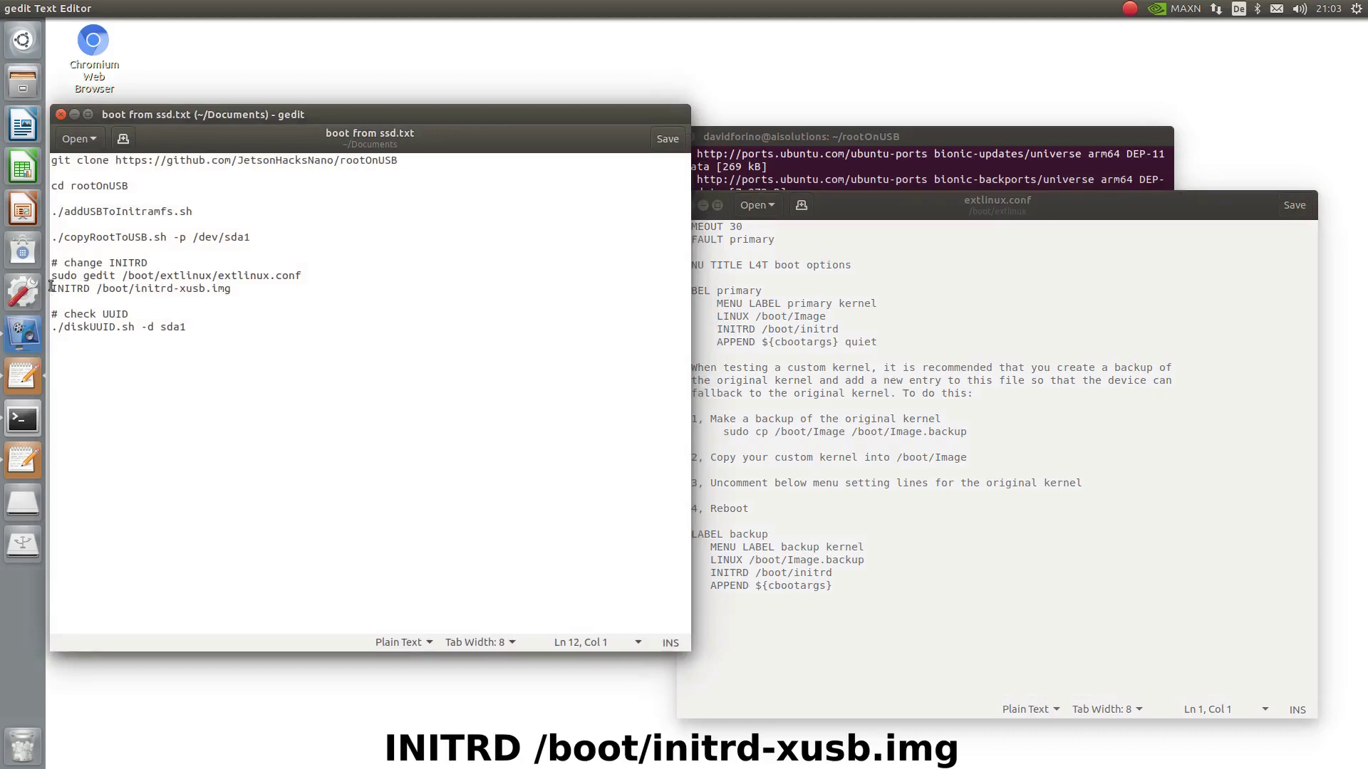
left_click_drag(52, 290, 231, 289)
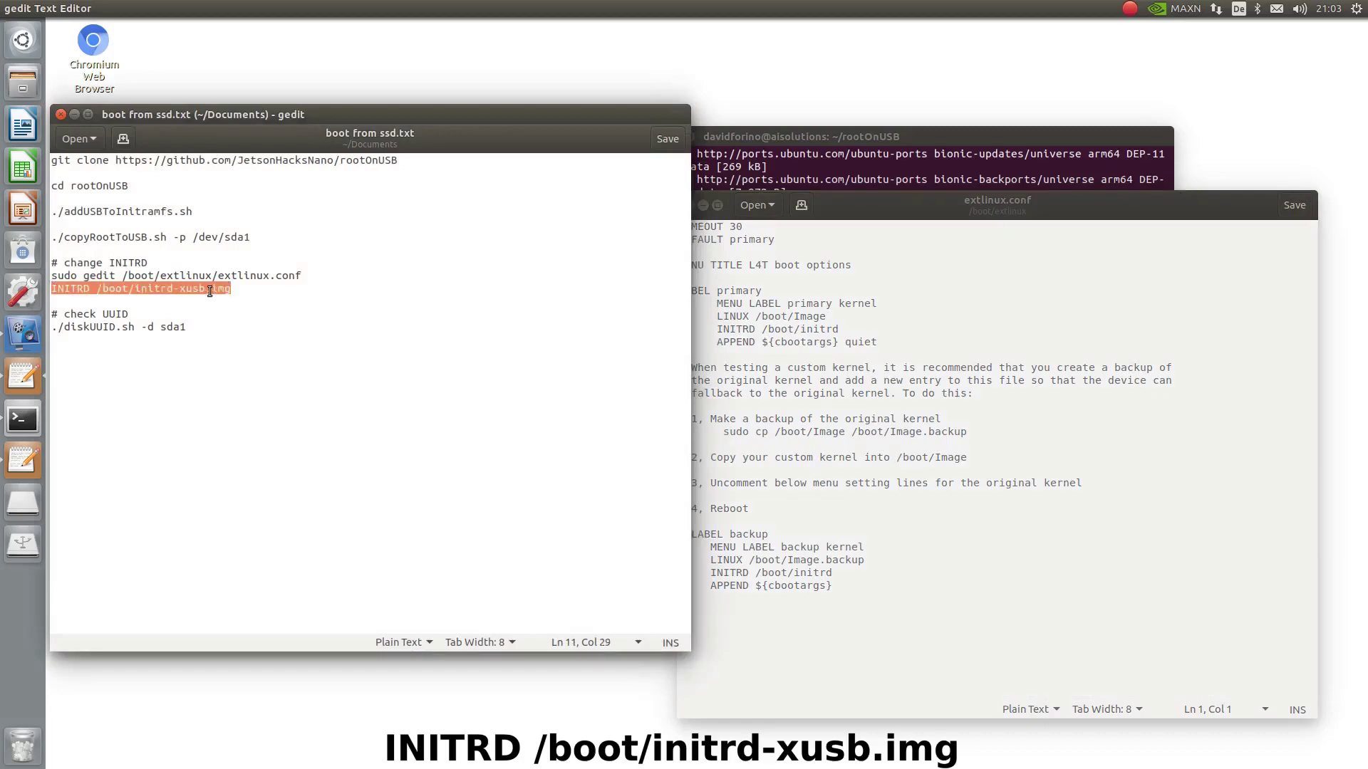
right_click(211, 291)
left_click(232, 349)
left_click(905, 342)
left_click_drag(840, 329, 718, 330)
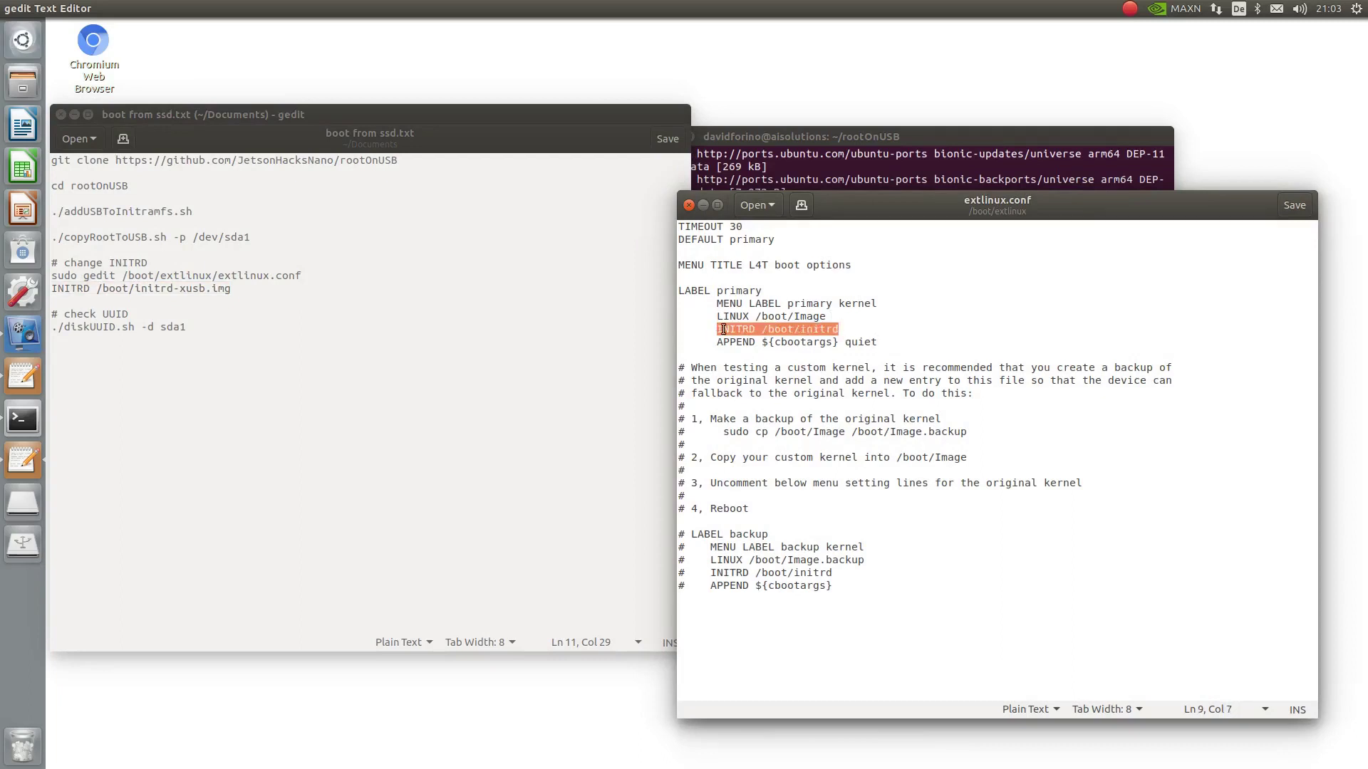
key("ctrl+v")
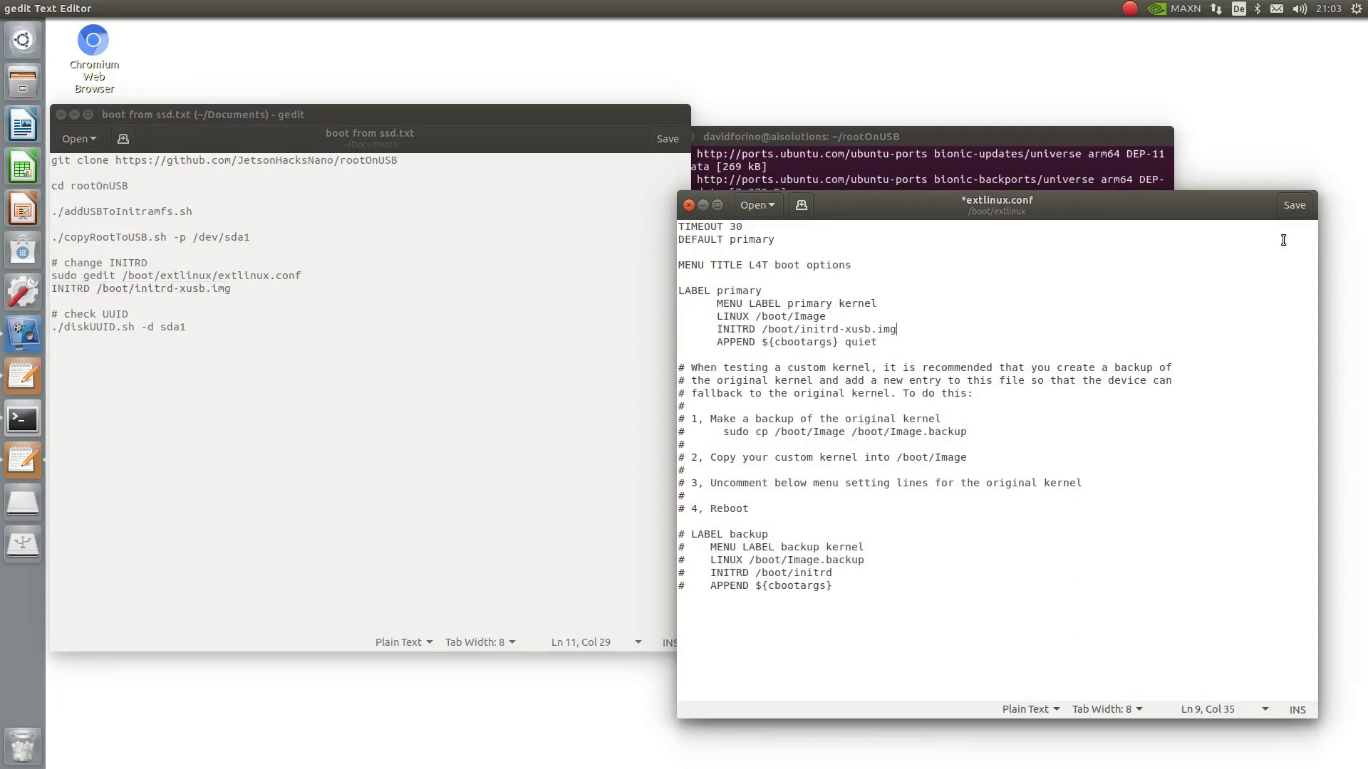
left_click(1288, 208)
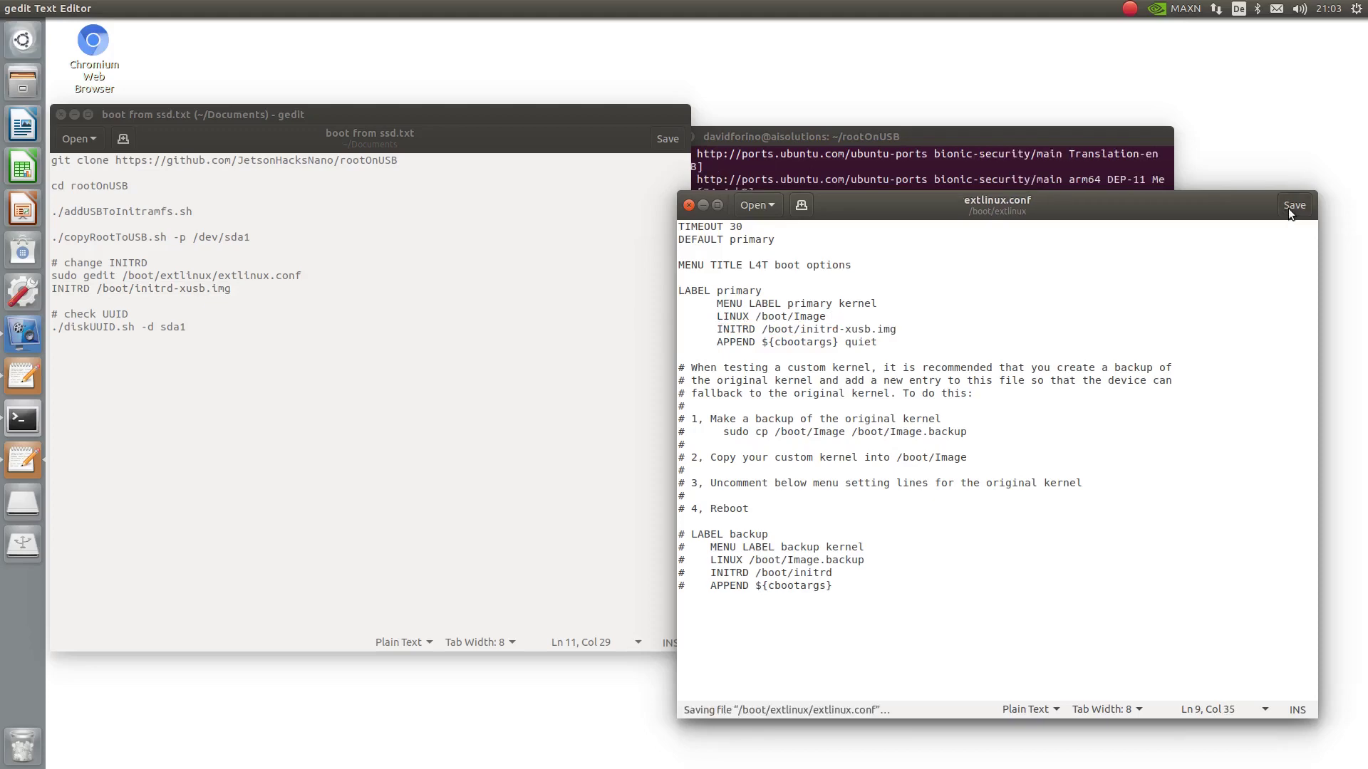
Open a new terminal and copy the diskUUID.sh command line.
right_click(30, 429)
left_click(112, 417)
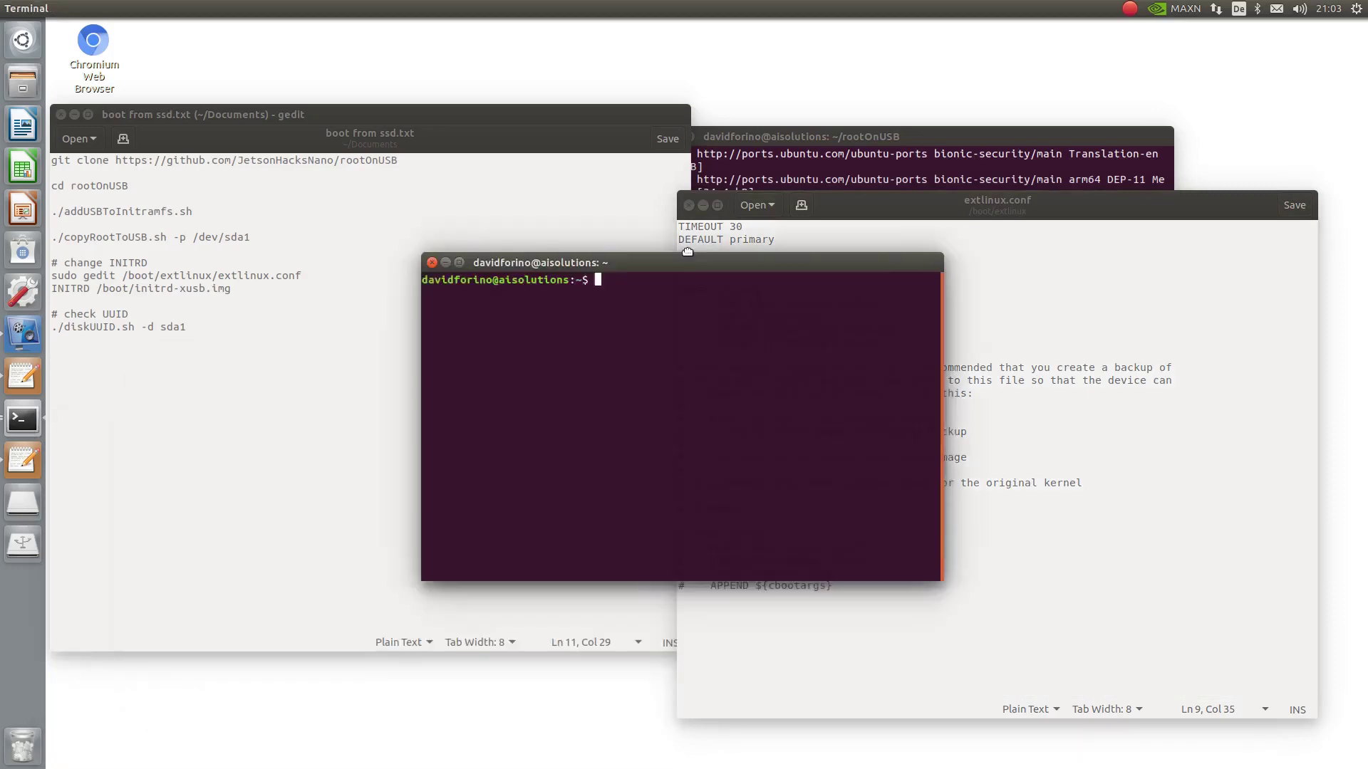
left_click_drag(297, 450, 684, 250)
left_click(115, 339)
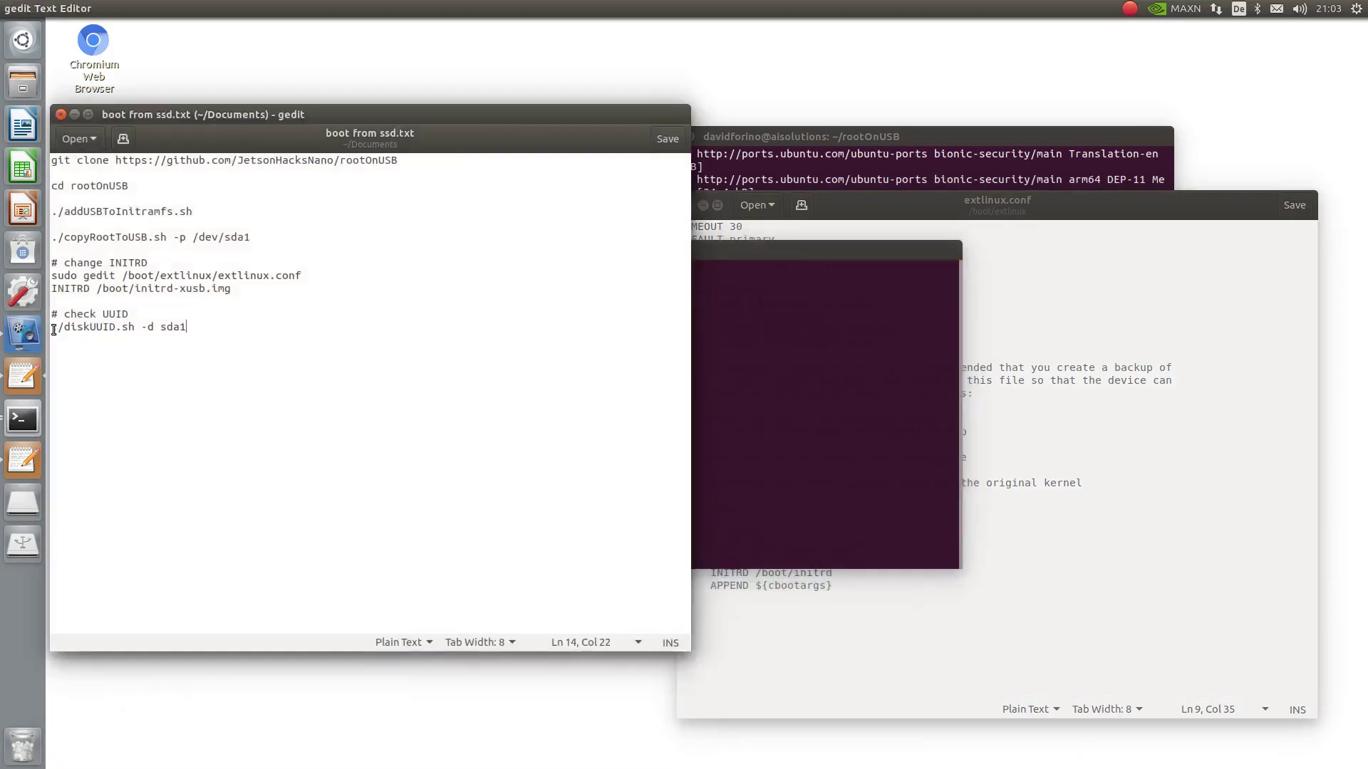
left_click_drag(52, 329, 187, 327)
right_click(161, 328)
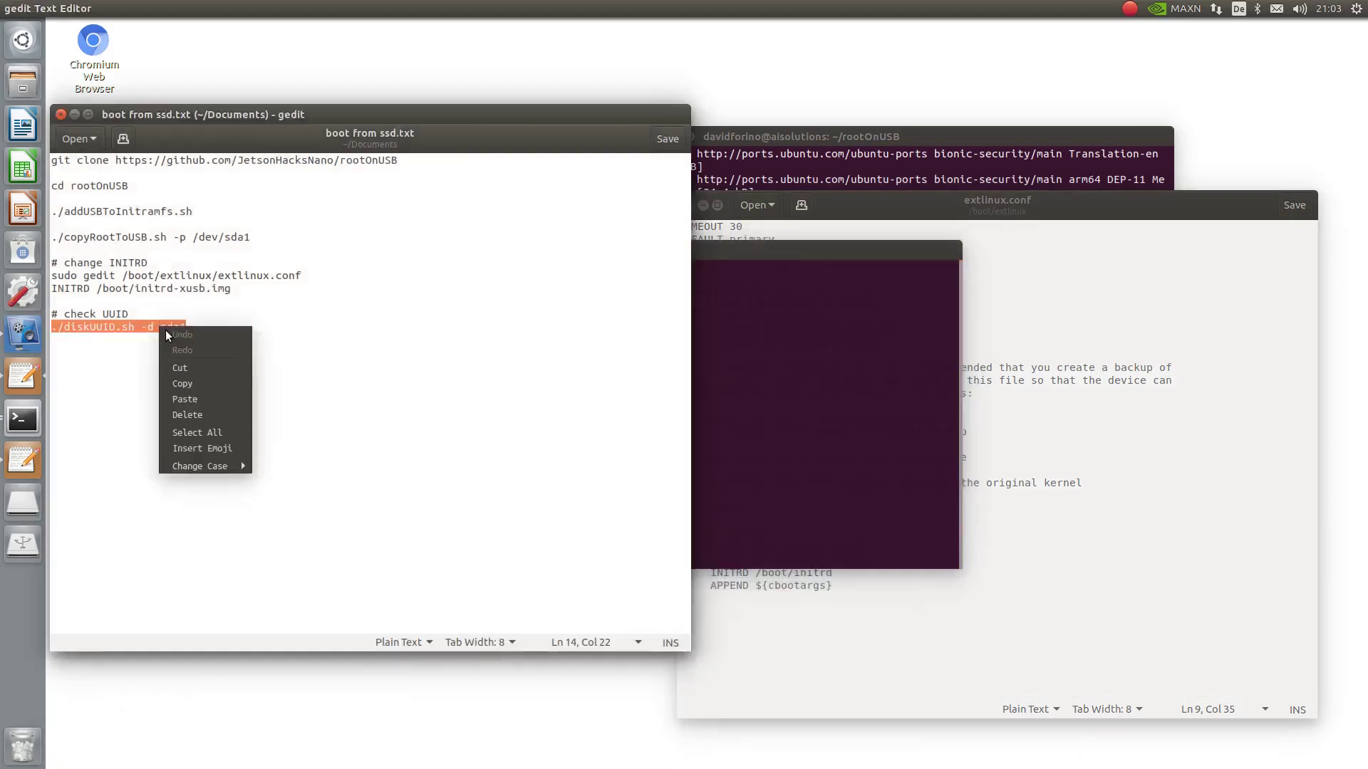
left_click(183, 387)
In rootOnUSB, run './diskUUID.sh -d sda1' to show the sda1 UUID.
left_click(296, 339)
key("ctrl+alt+t")
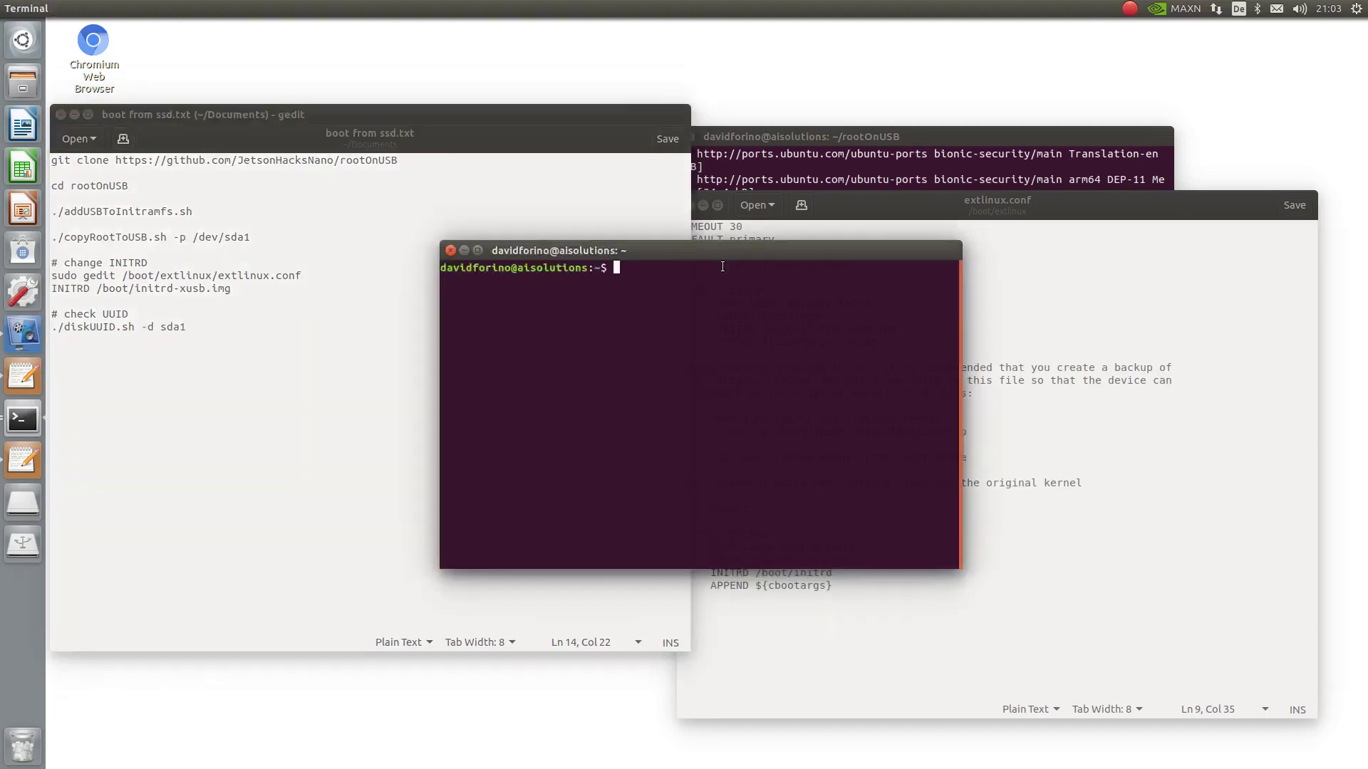
mouse_move(699, 245)
left_mouse_down()
mouse_move(571, 252)
mouse_move(525, 291)
left_mouse_up()
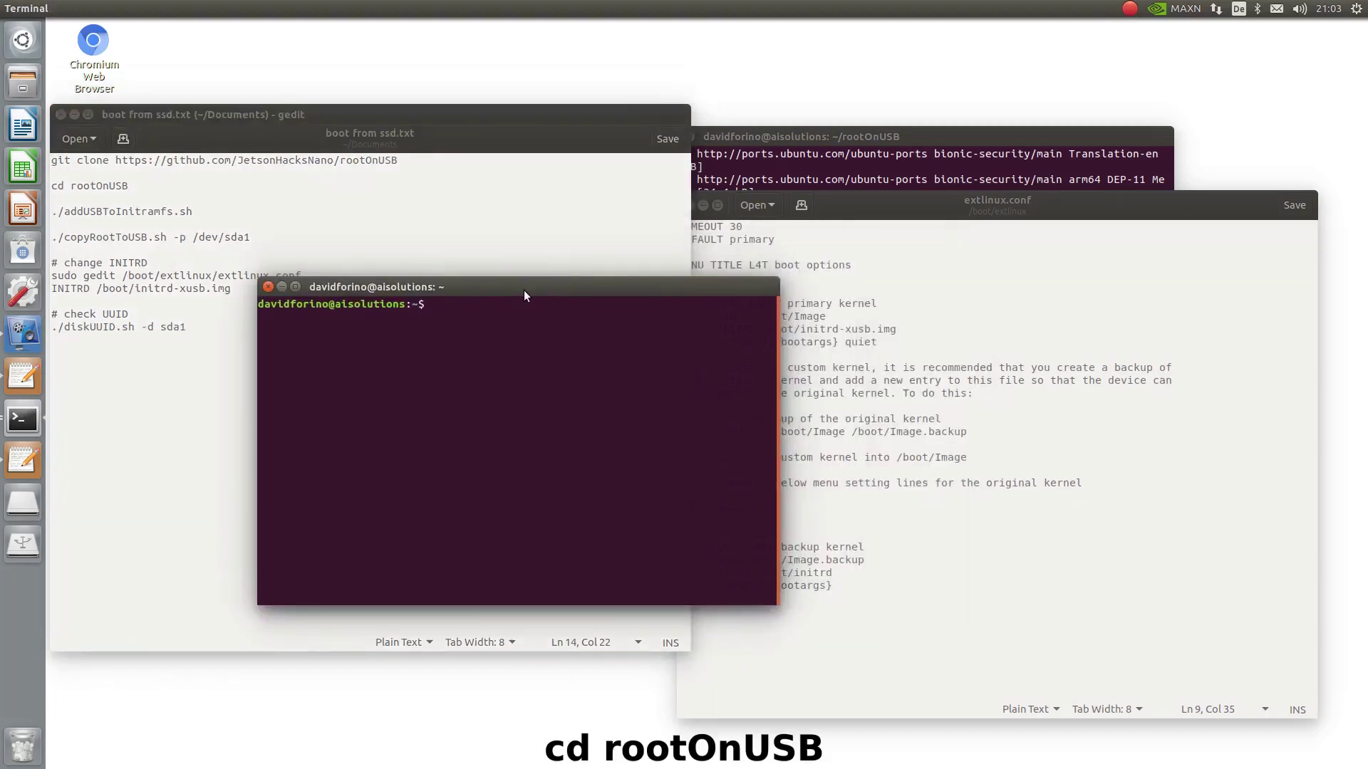
type("cd r")
key("Tab")
key("Return")
type("./diskUUID.sh -d sda1")
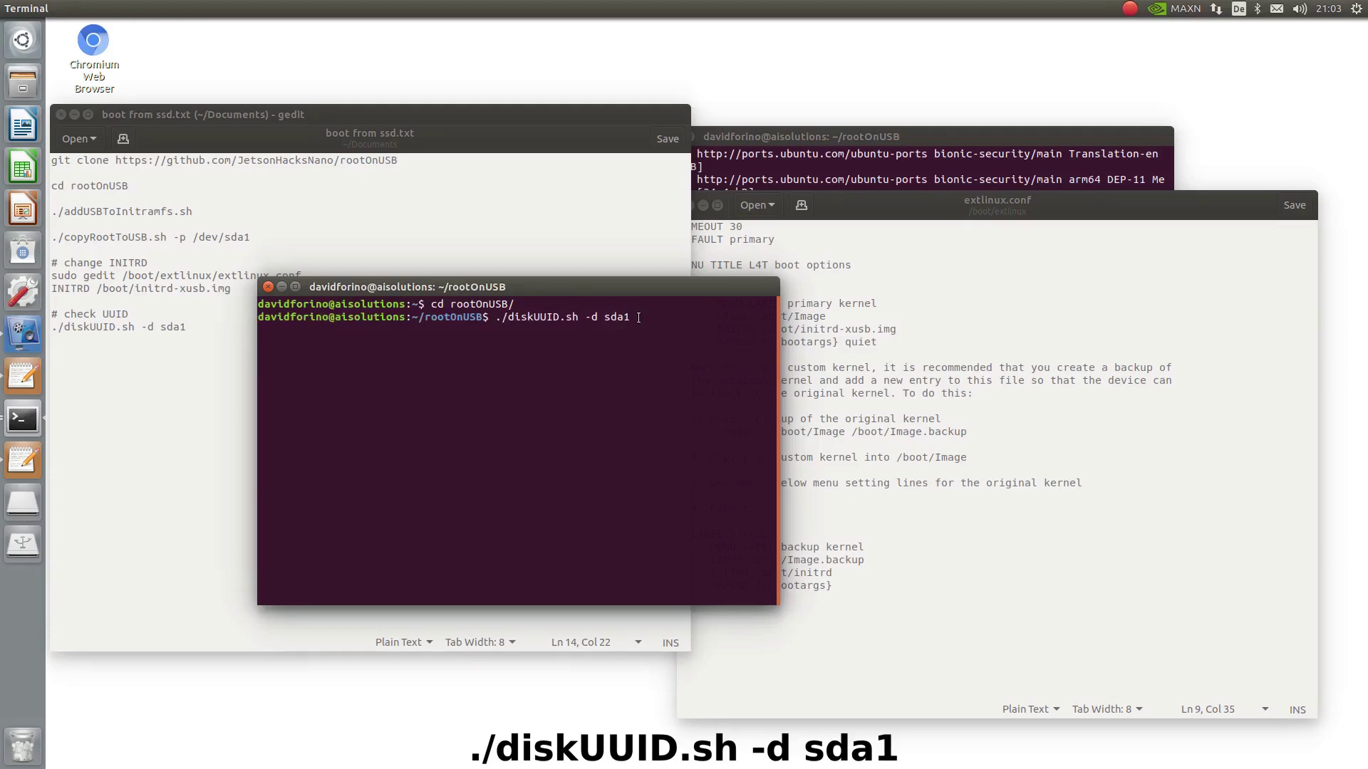
key("Return")
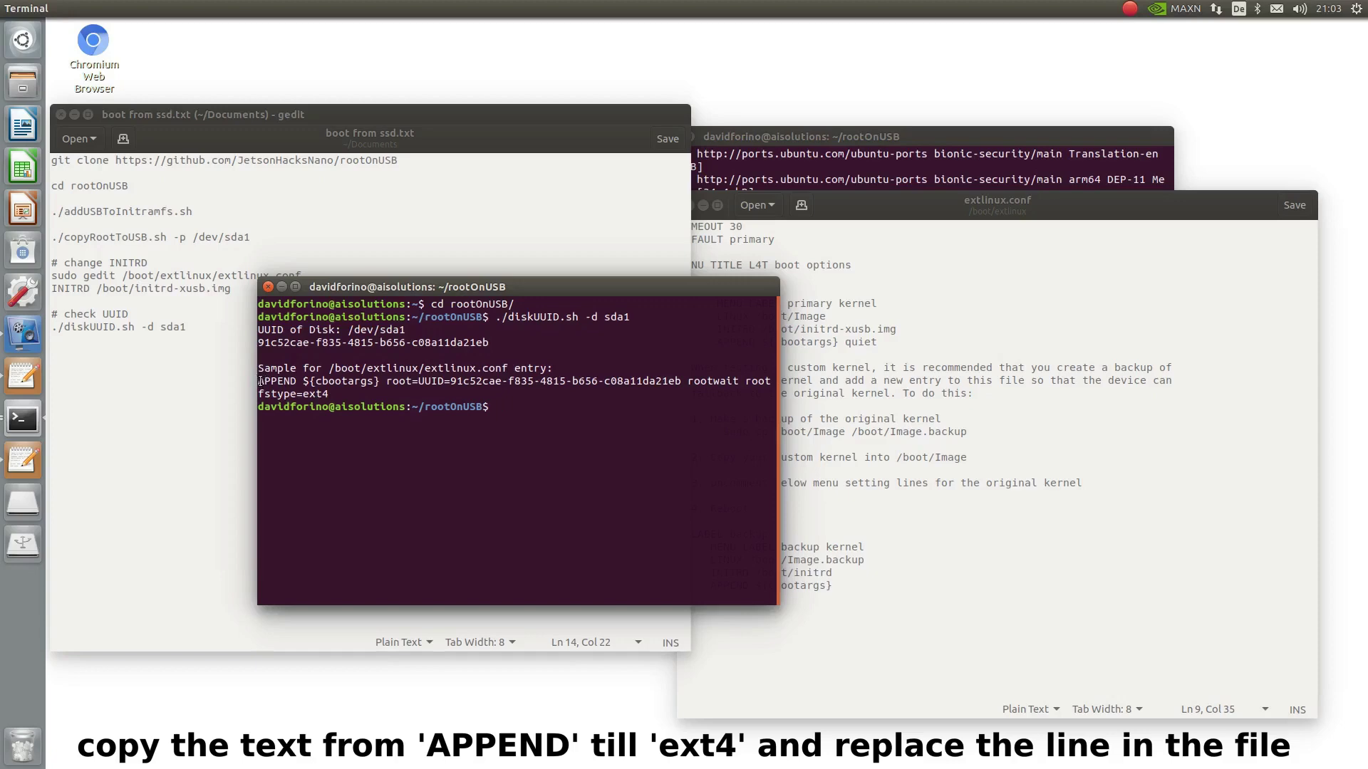
Copy the suggested APPEND root=UUID line from the script output.
left_click_drag(260, 381, 330, 394)
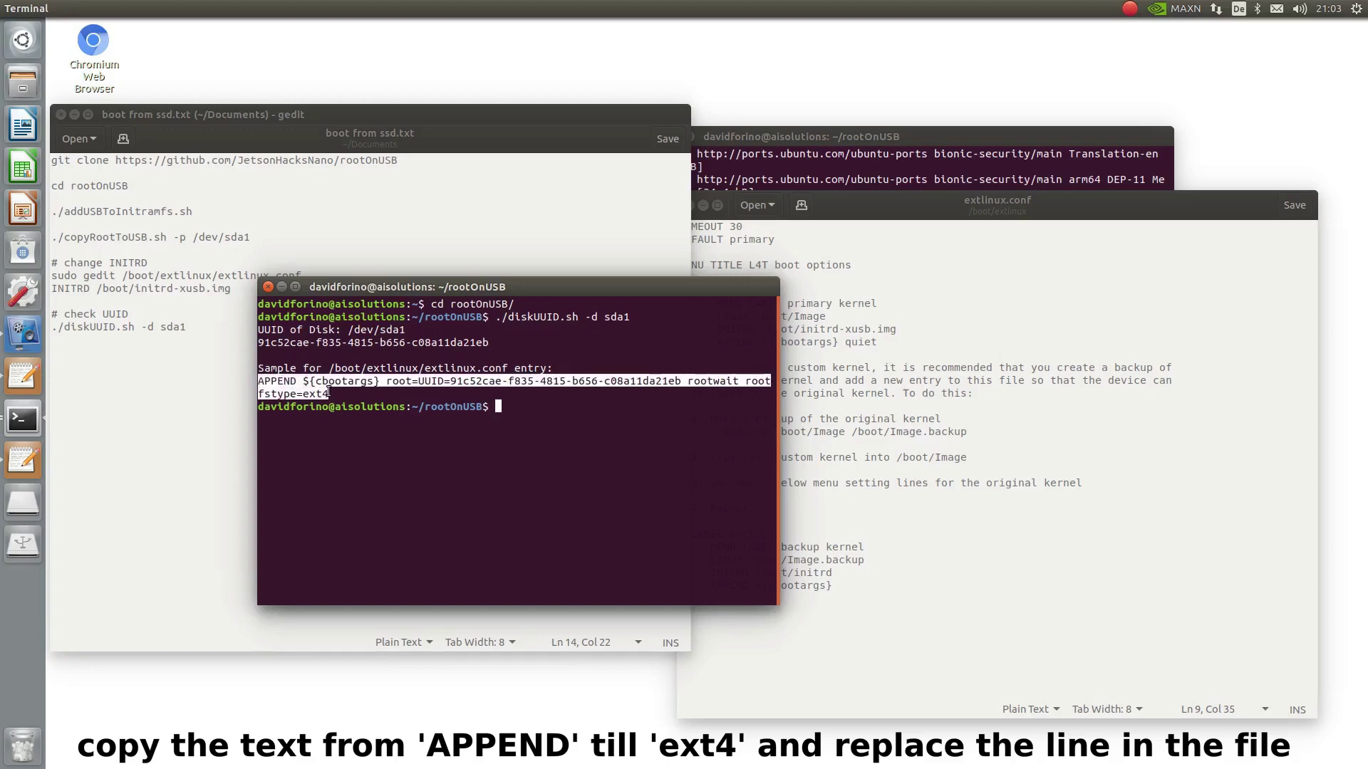
right_click(329, 392)
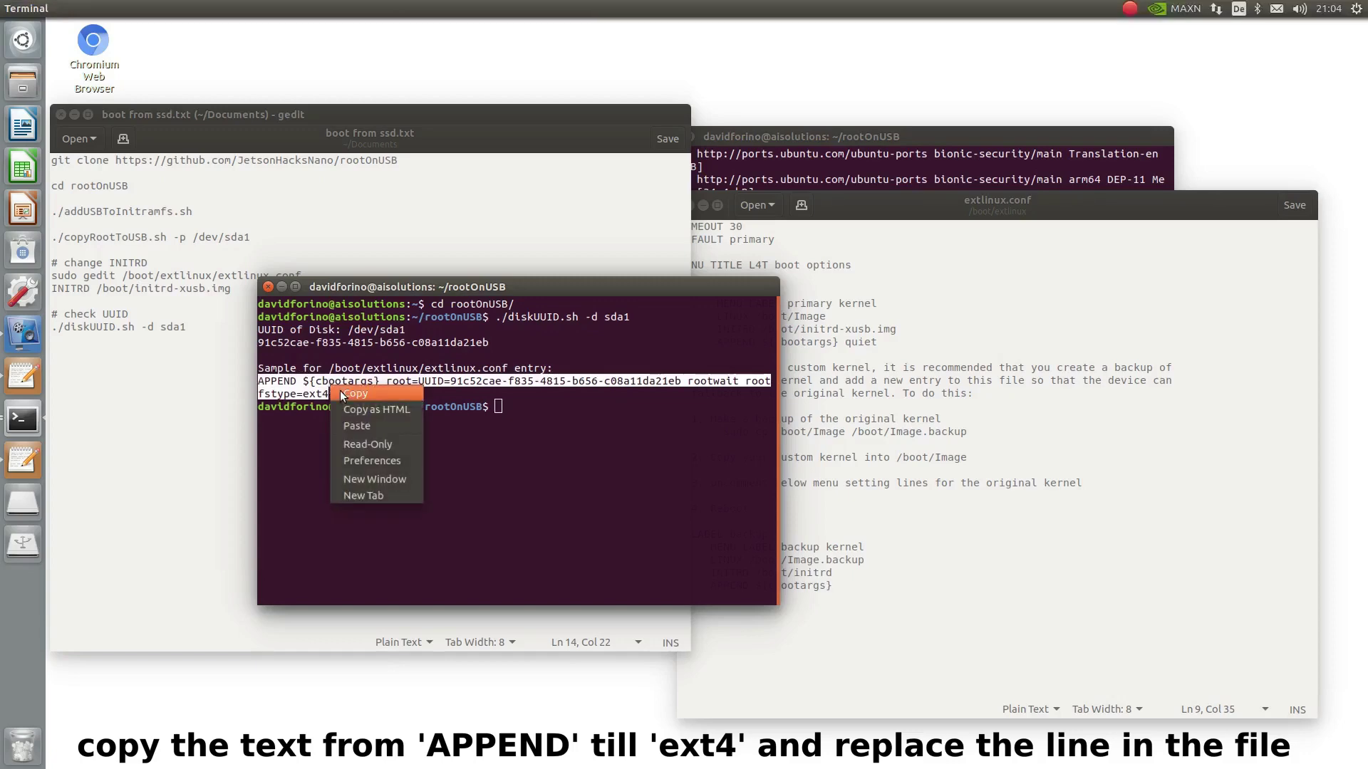
left_click(353, 394)
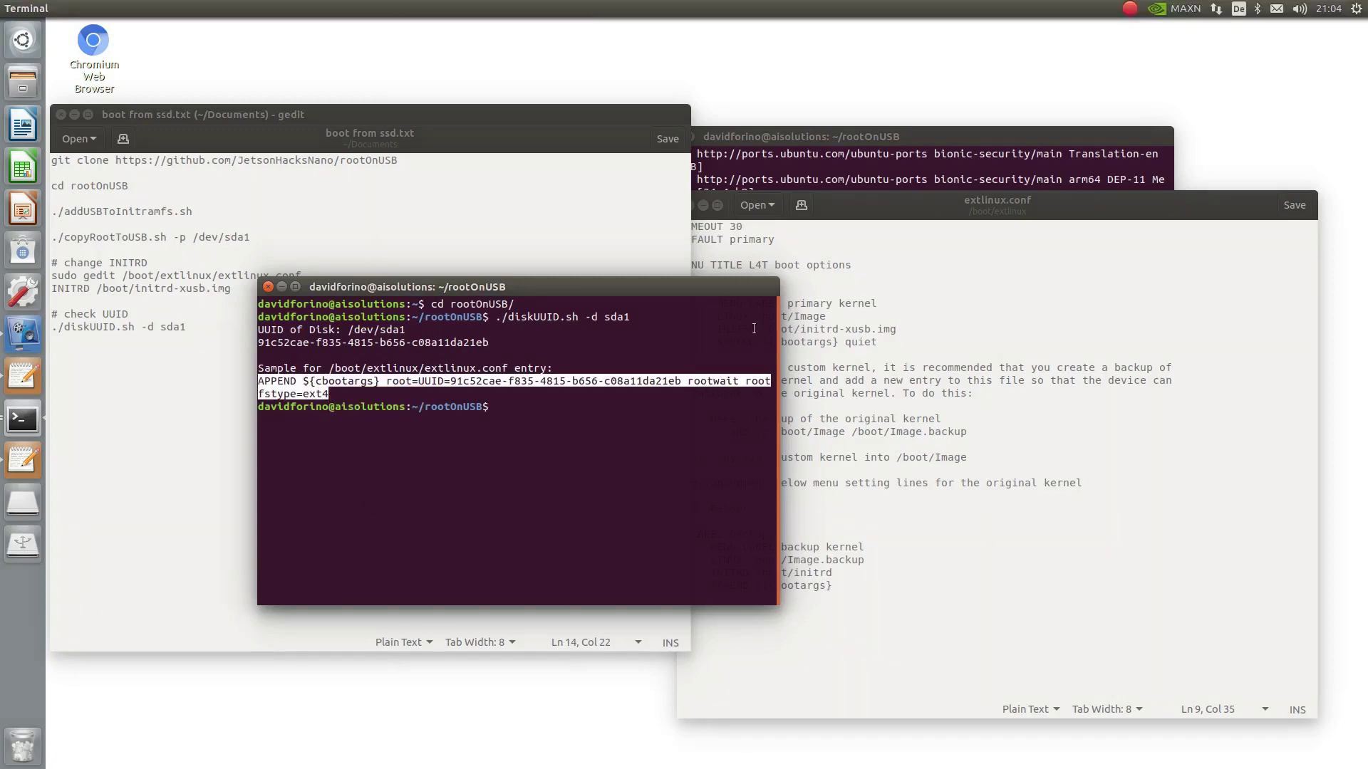
Replace the APPEND line with the root=UUID rootwait rootfstype=ext4 entry, then save and close extlinux.conf.
left_click(1023, 289)
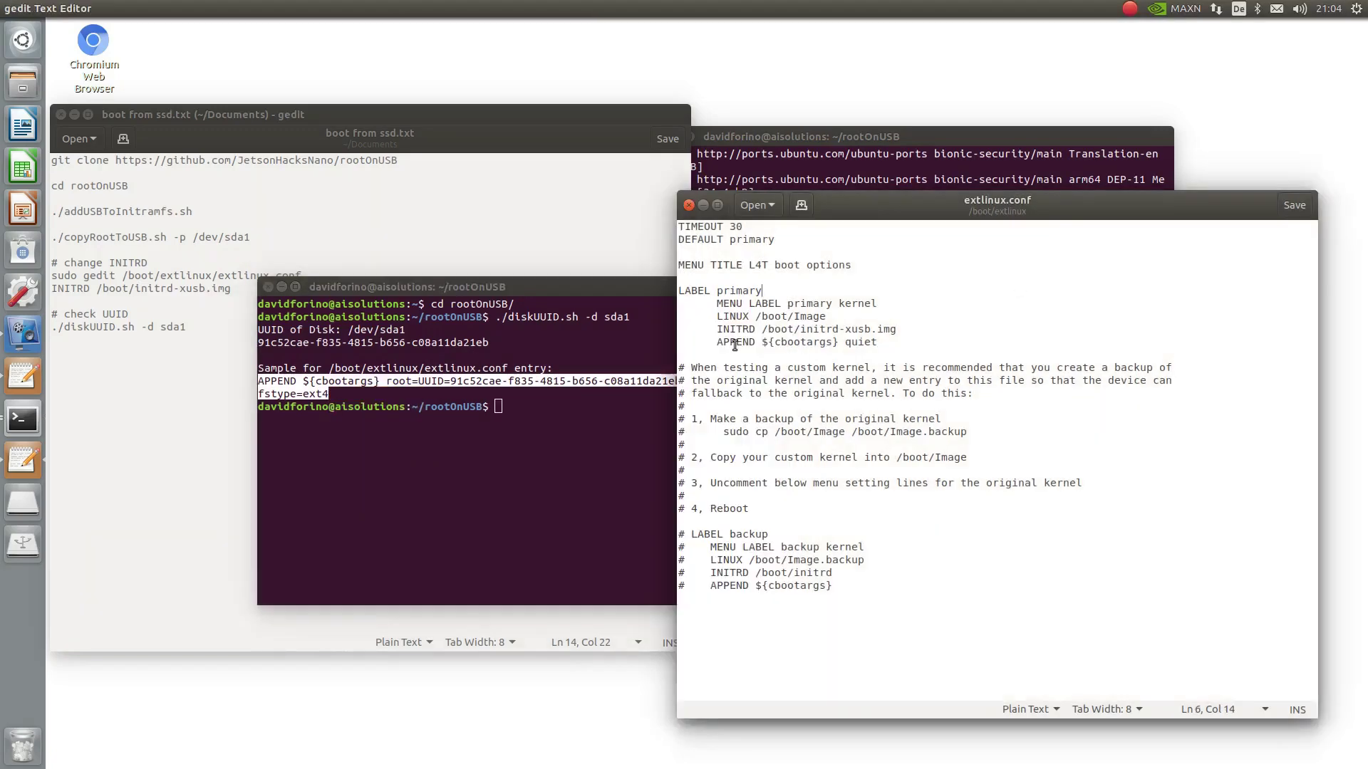
left_click_drag(716, 342, 882, 343)
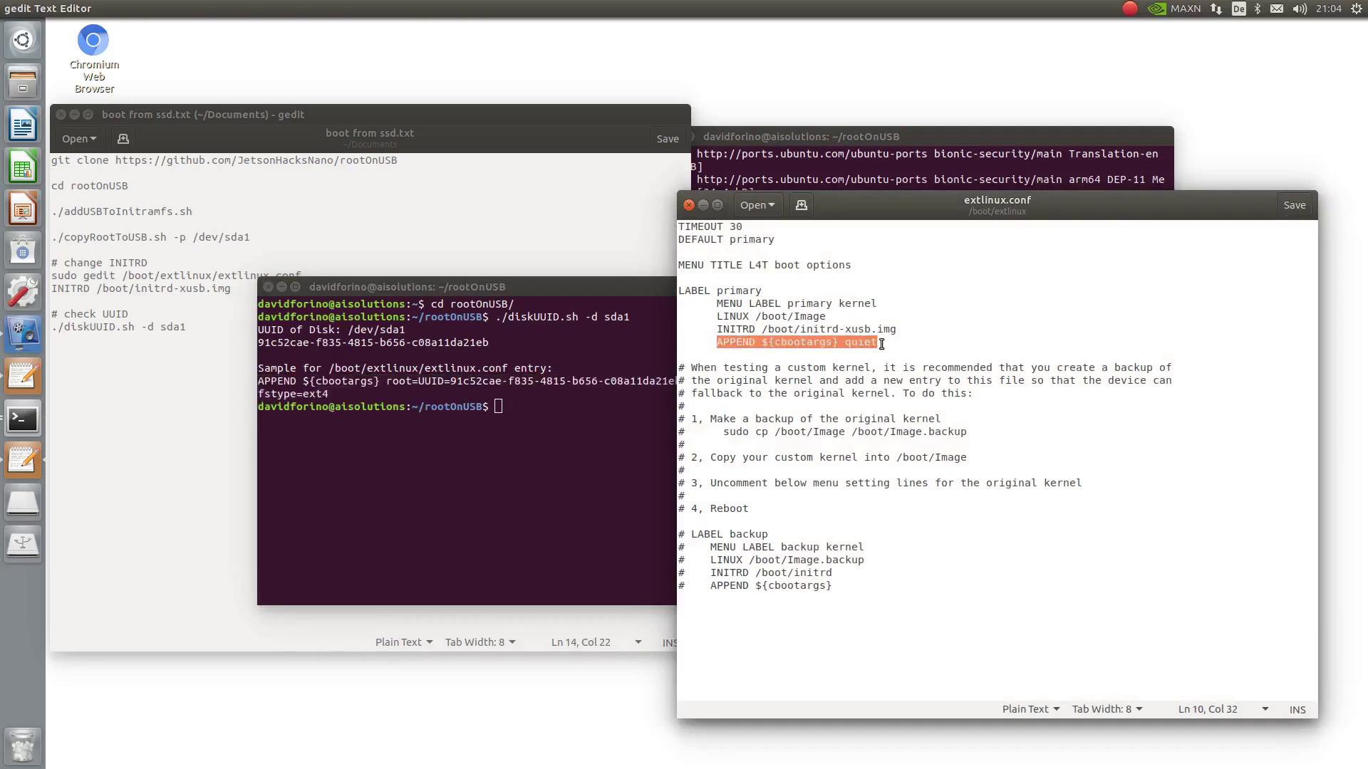
key("ctrl+v")
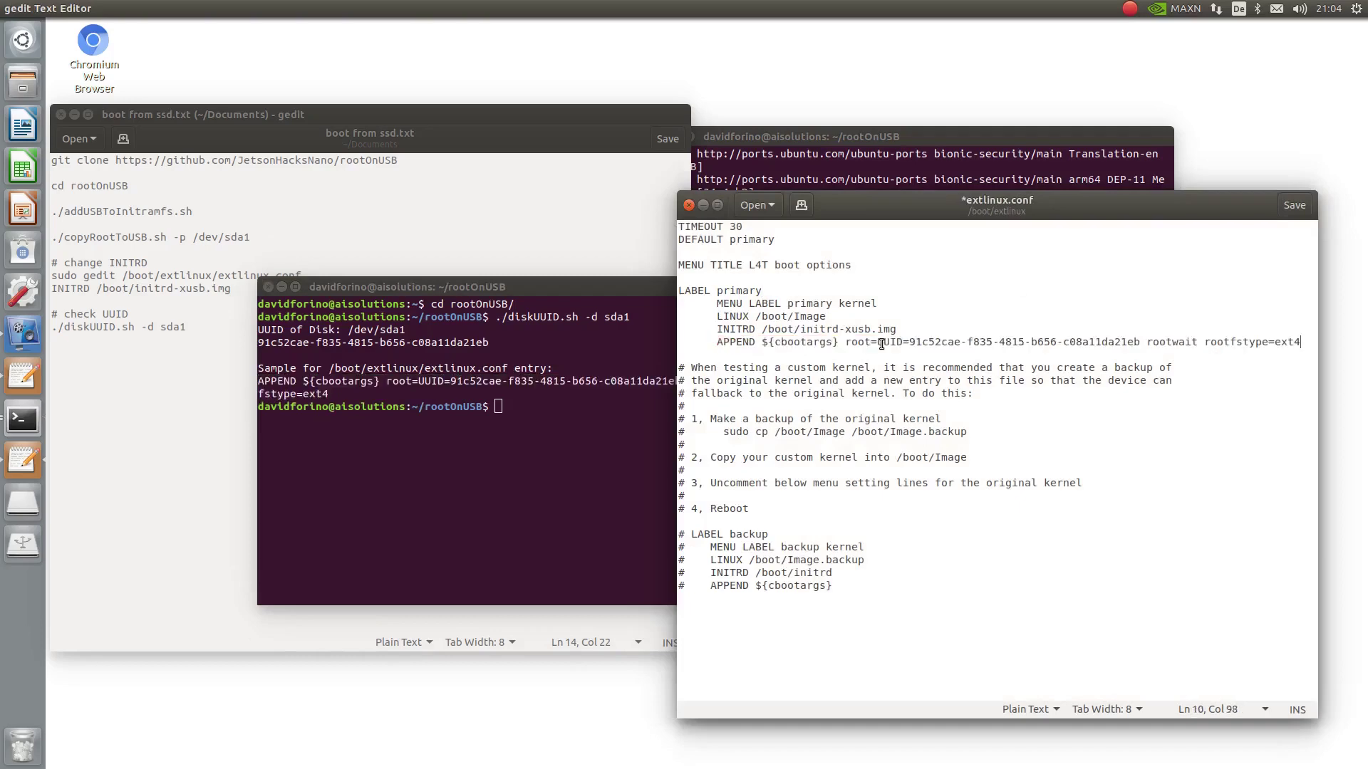
left_click(1295, 205)
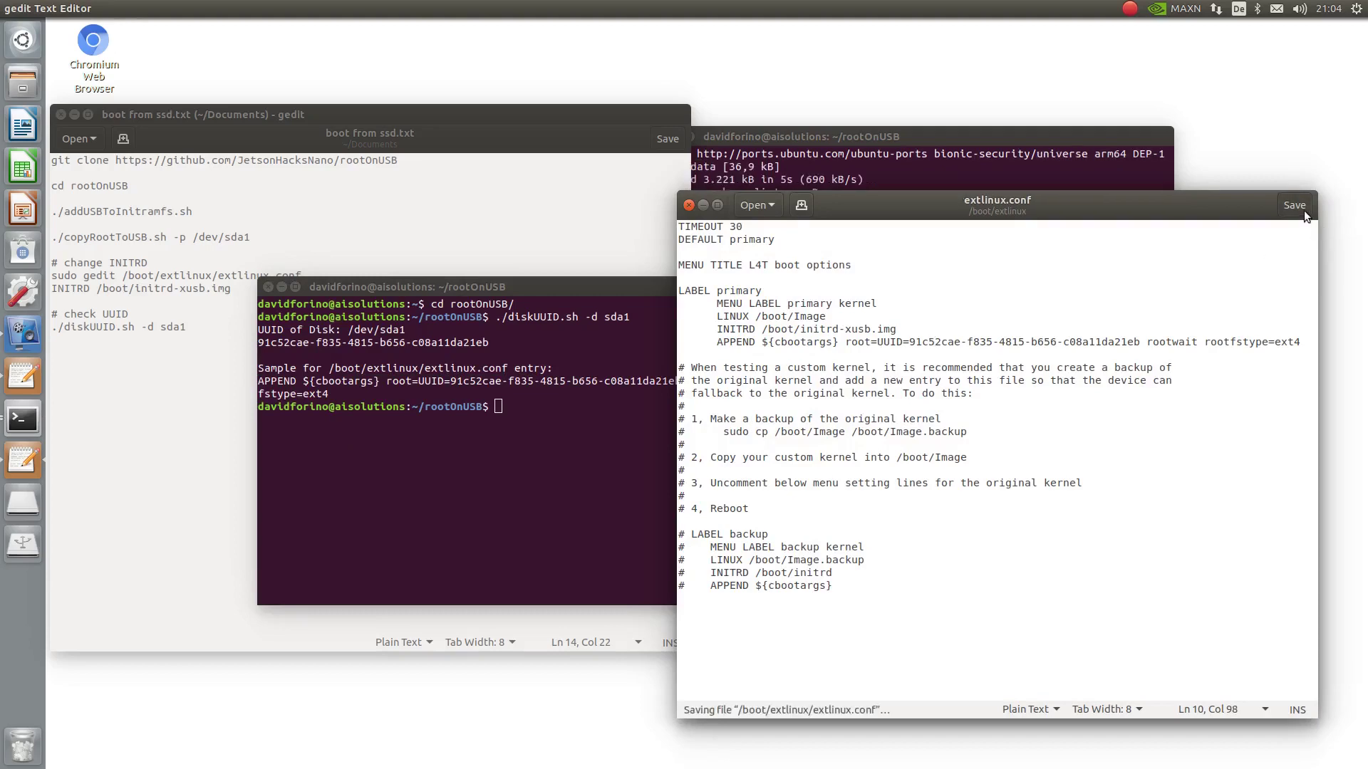
left_click(689, 203)
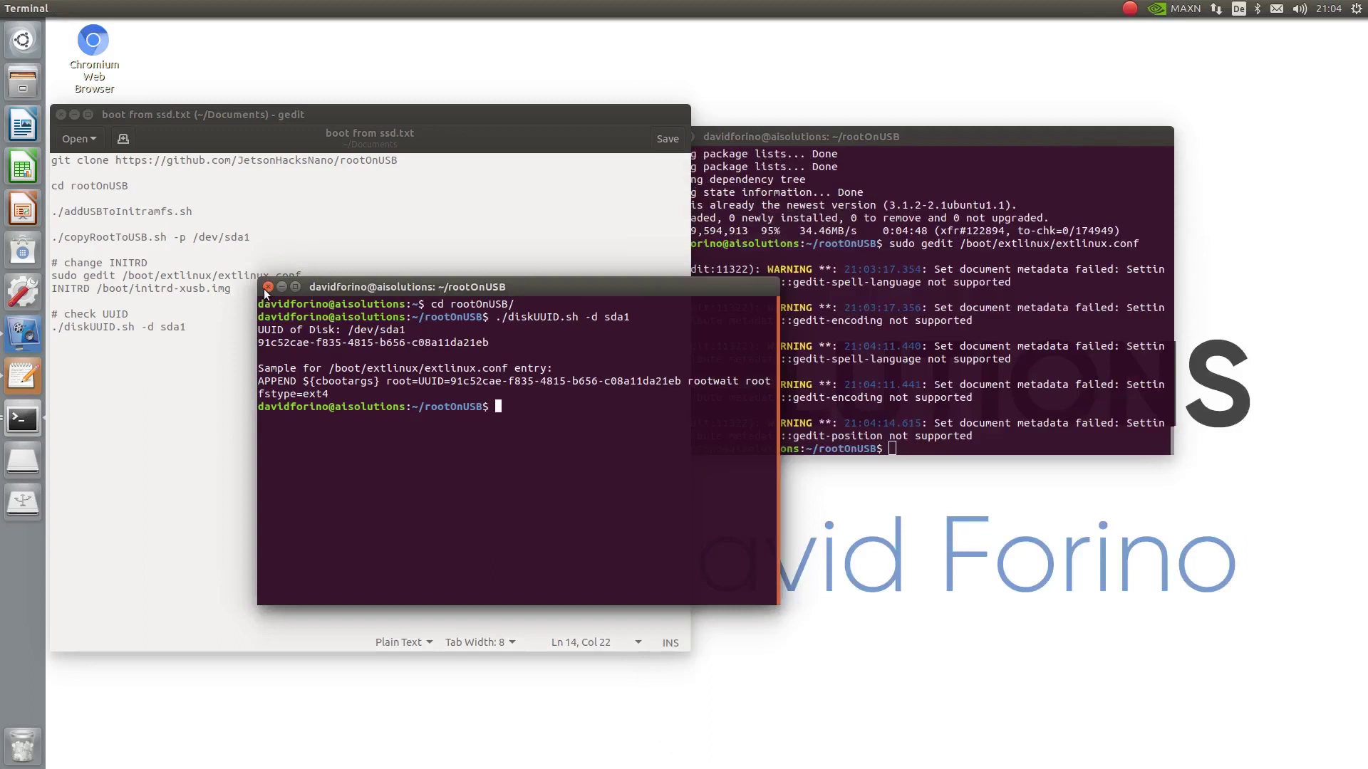
Close the diskUUID terminal and focus the remaining rootOnUSB terminal.
left_click(266, 287)
left_click(996, 446)
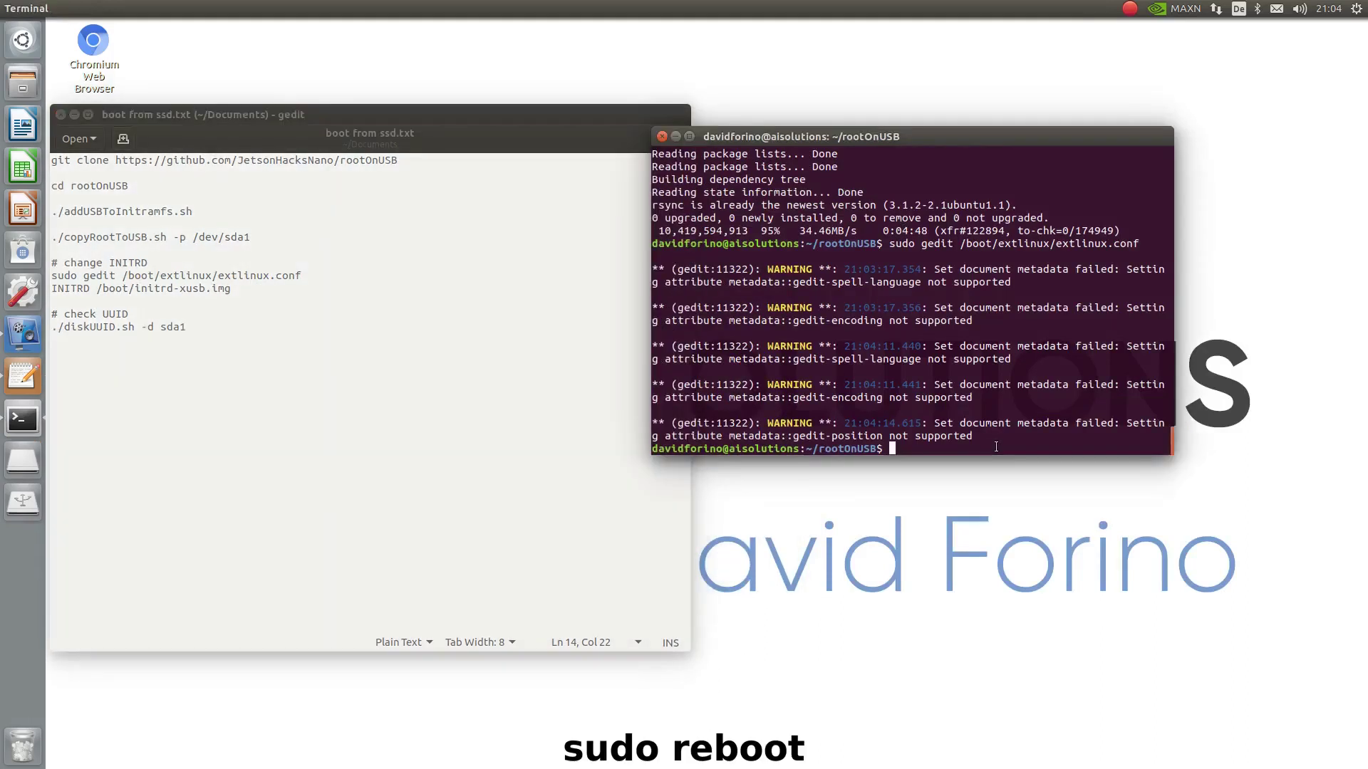
type("sudo re")
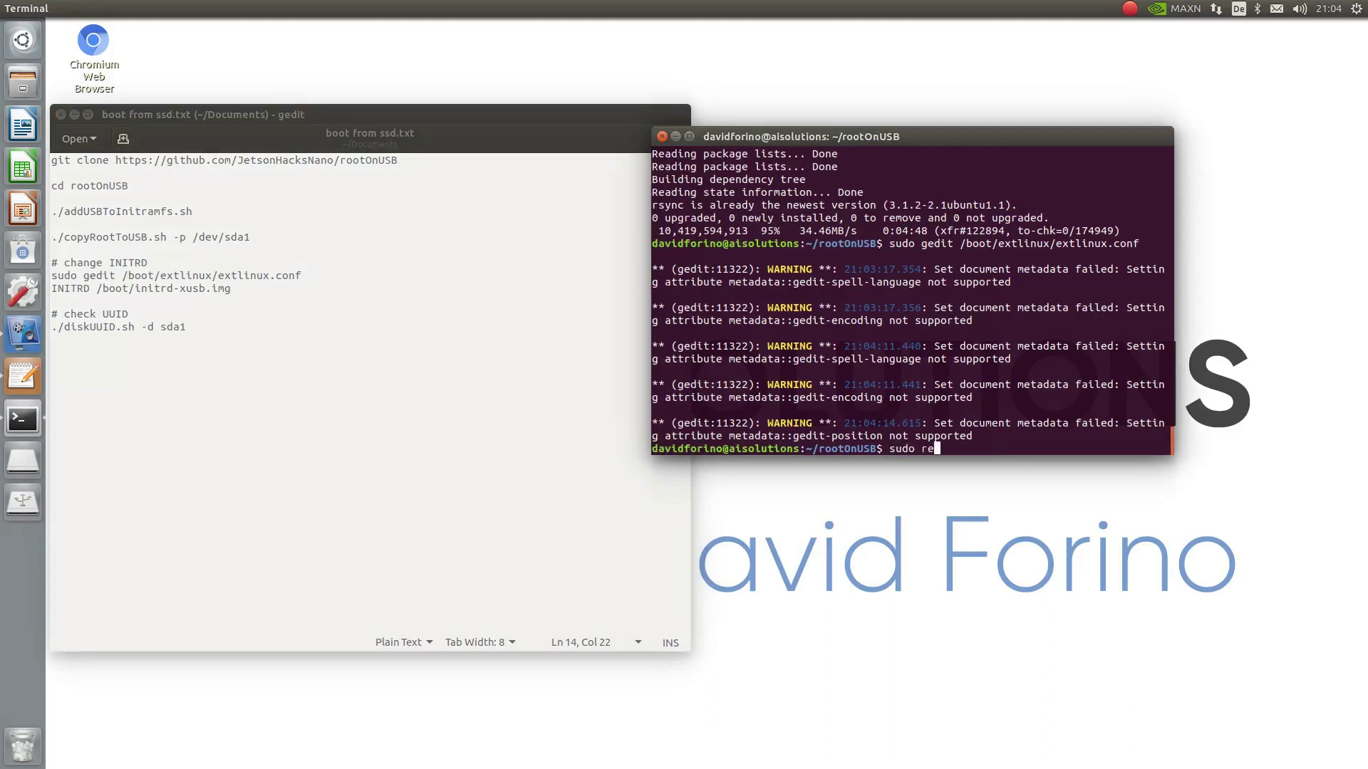
type("boot")
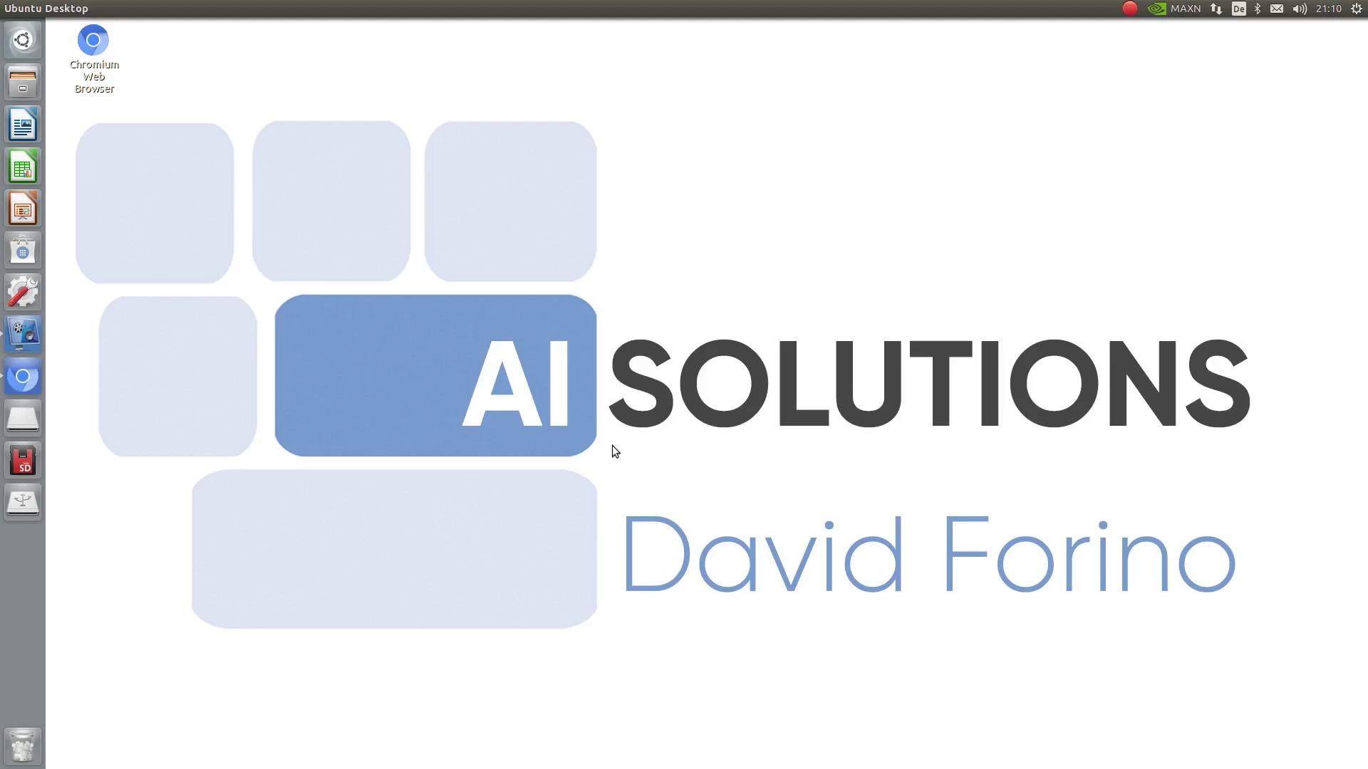
After the reboot, open Chromium on DavidMachineLearning's jetson_configuration GitHub page.
left_click(23, 464)
left_click(34, 380)
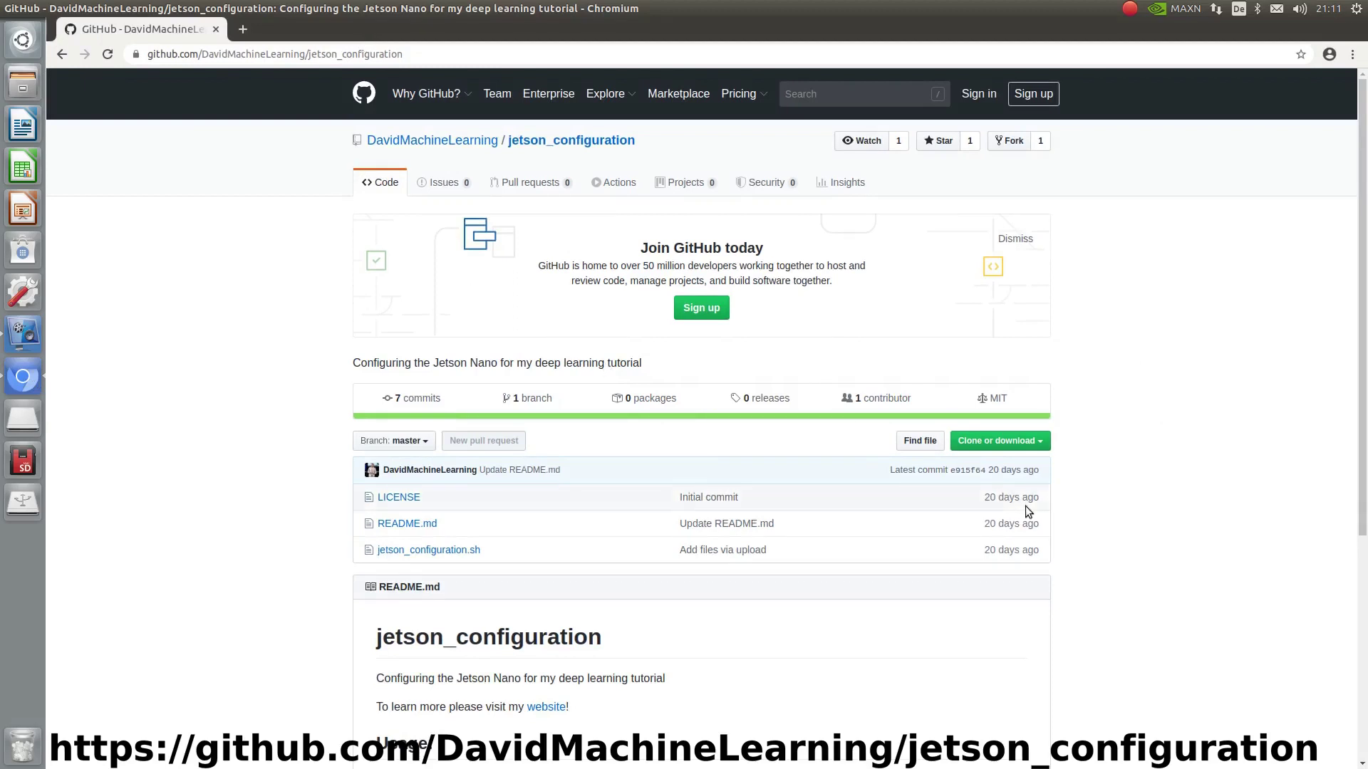
scroll(1025, 505, "down", 1)
scroll(1026, 505, "down", 1)
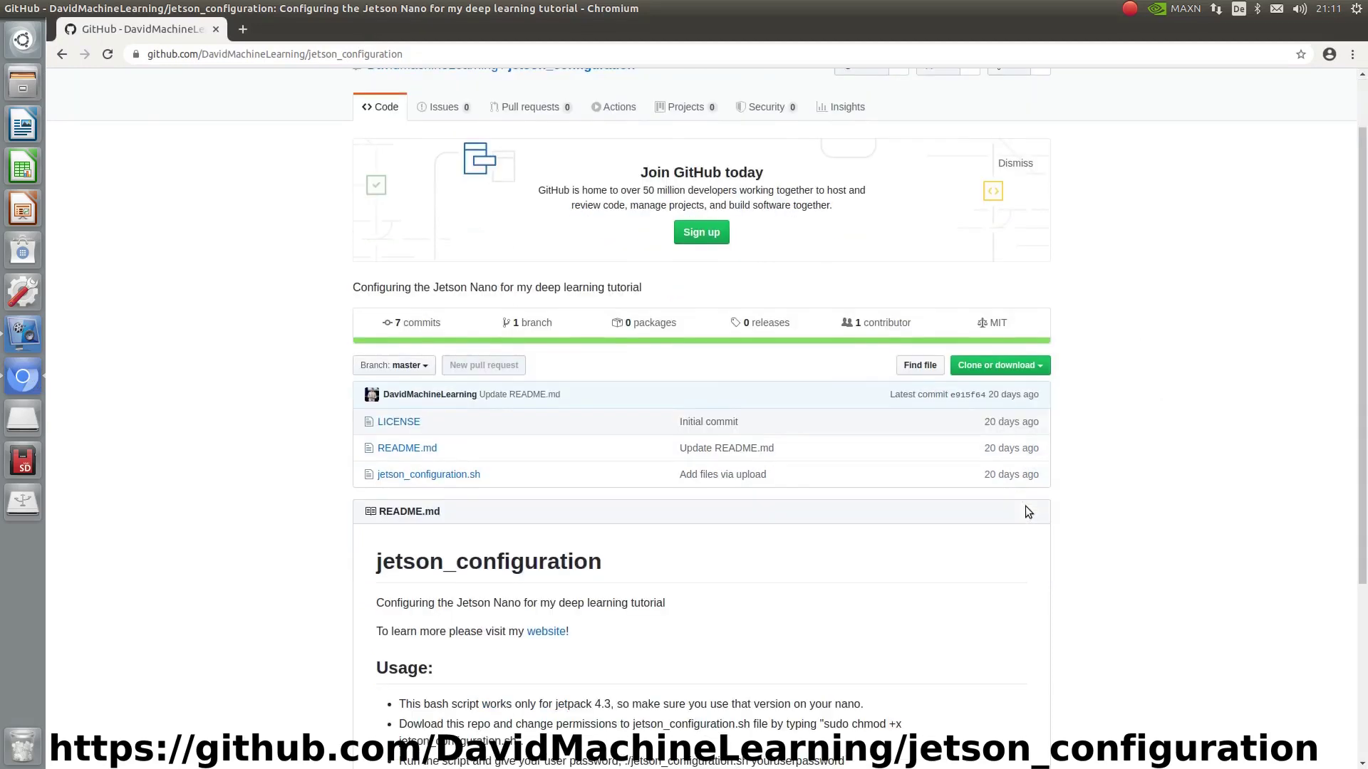
Show the jetson_configuration HTTPS clone URL, then close Chromium.
left_click(1010, 367)
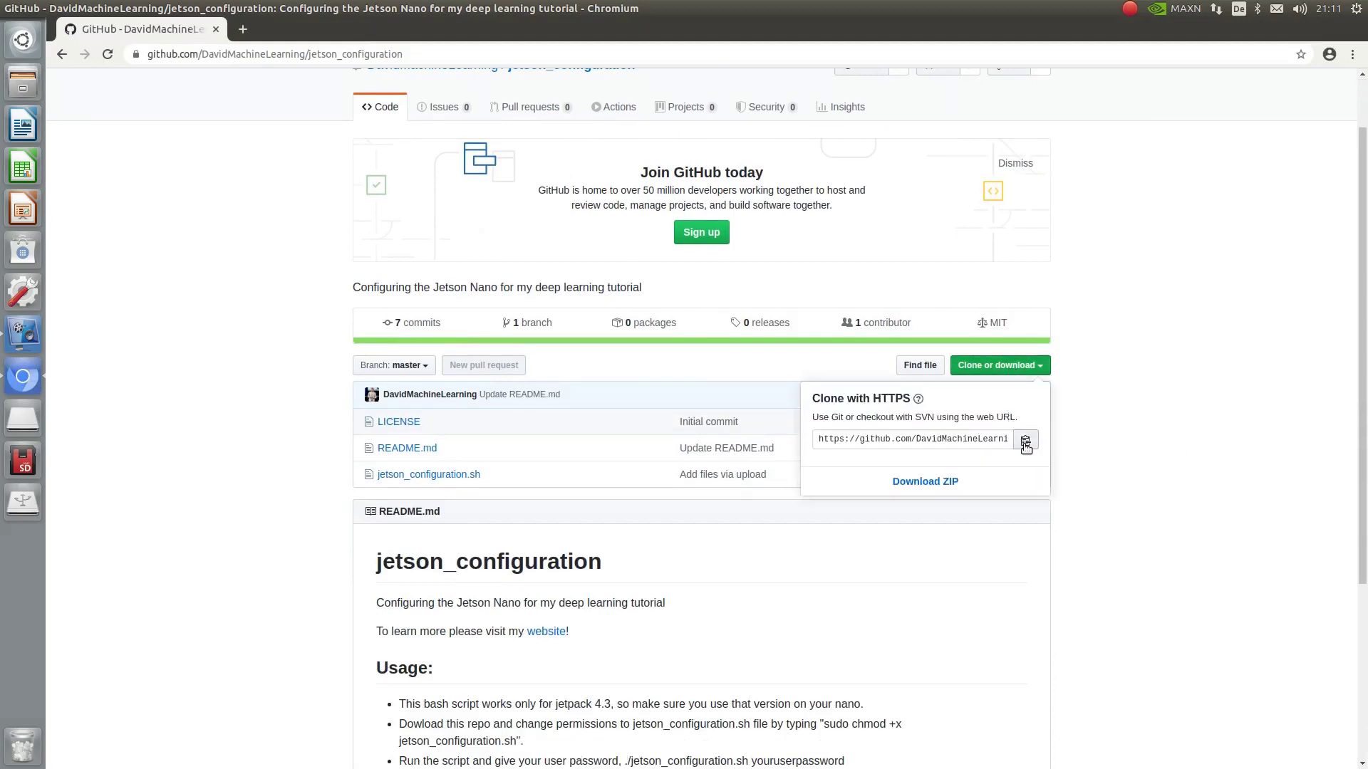
mouse_move(8, 9)
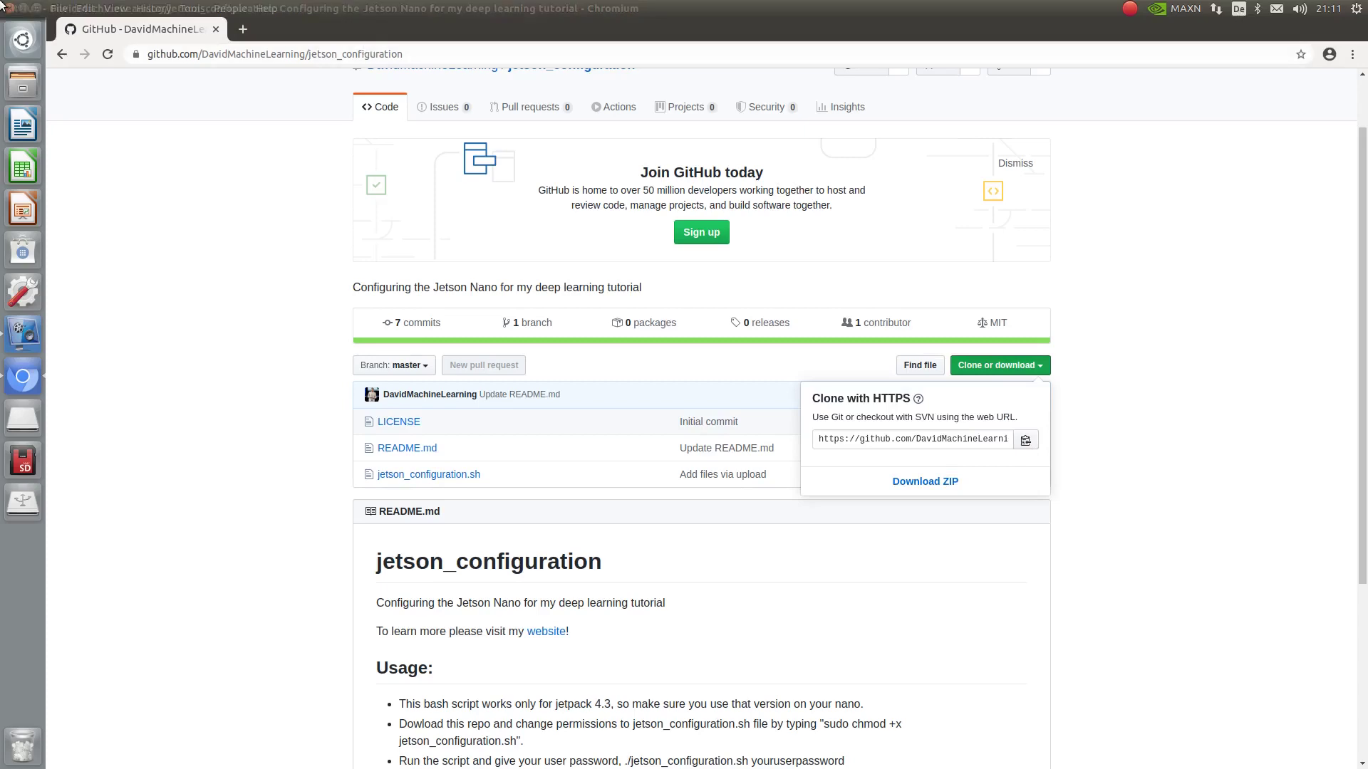
left_click(24, 9)
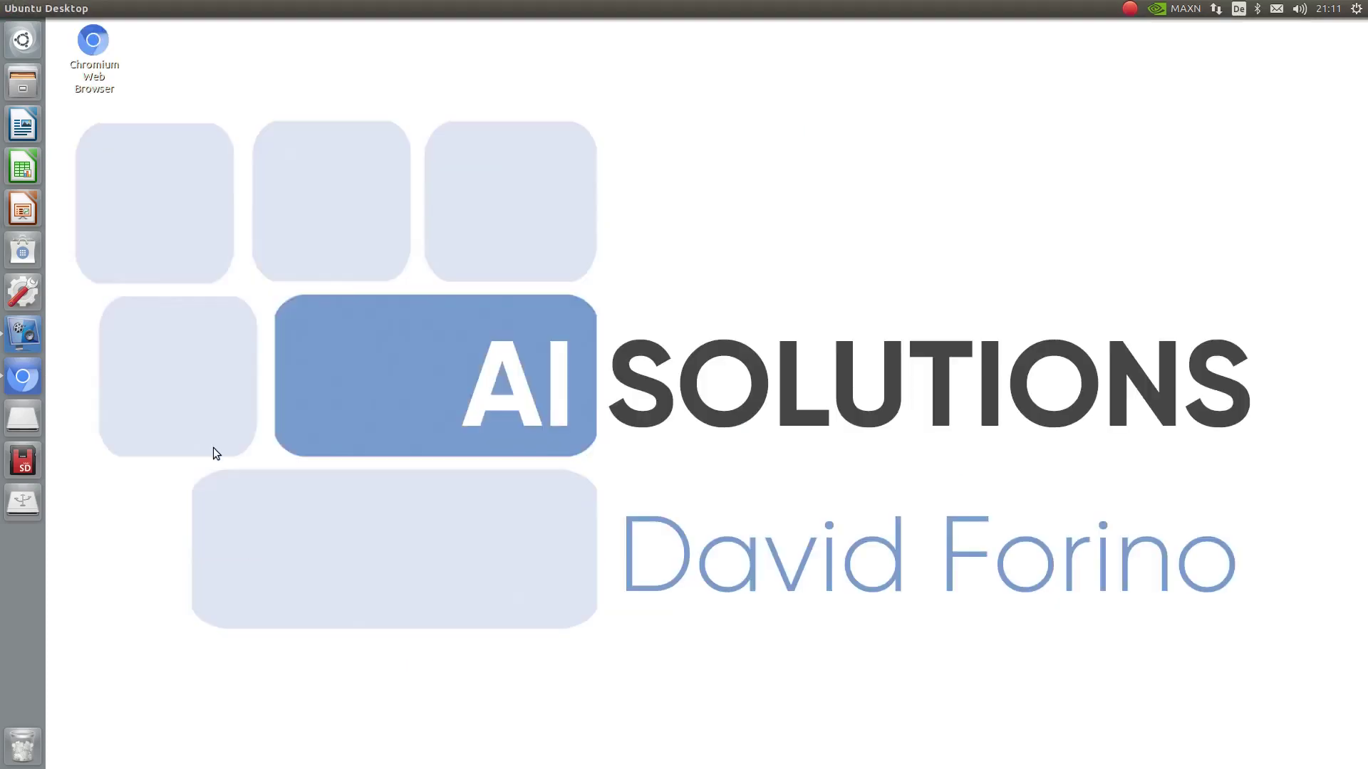
In a new terminal, git clone the jetson_configuration repository.
key("ctrl+alt+t")
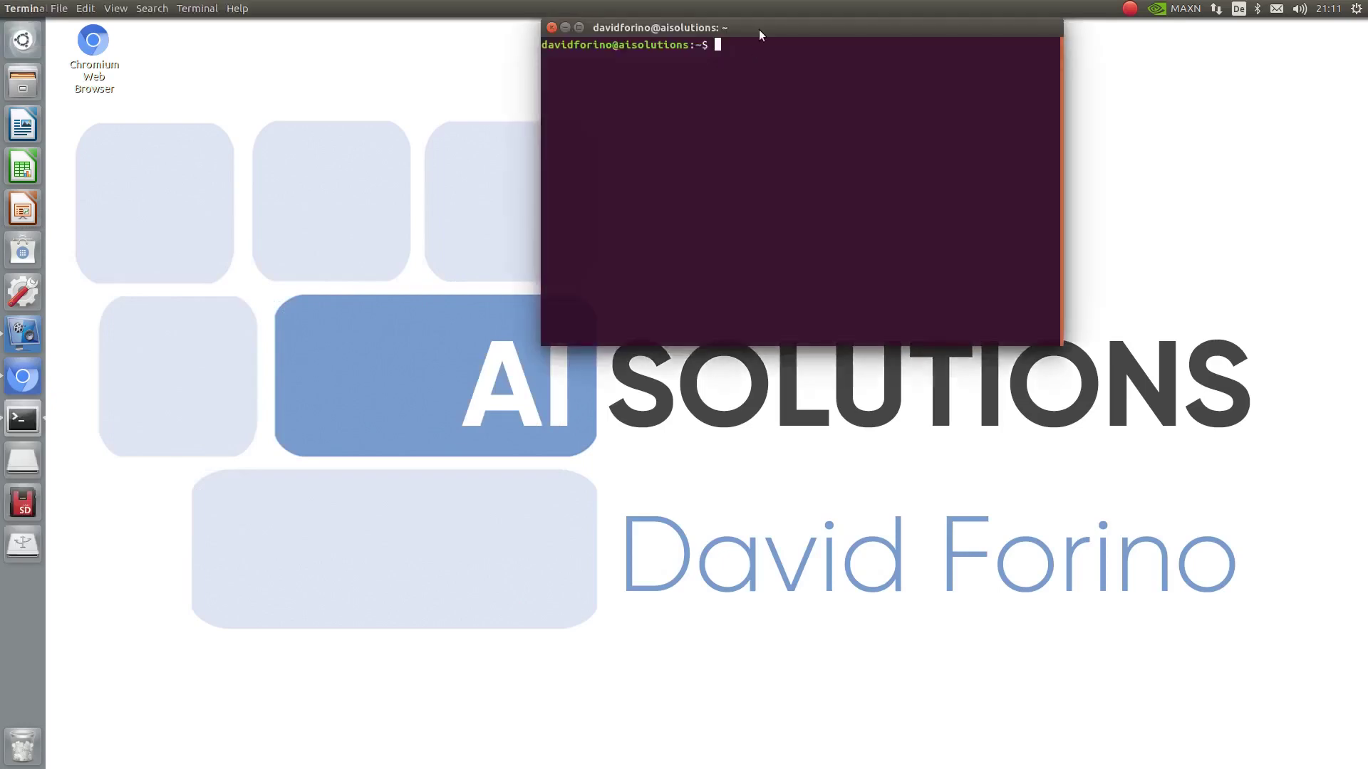
left_click_drag(760, 35, 771, 233)
type("git clone ")
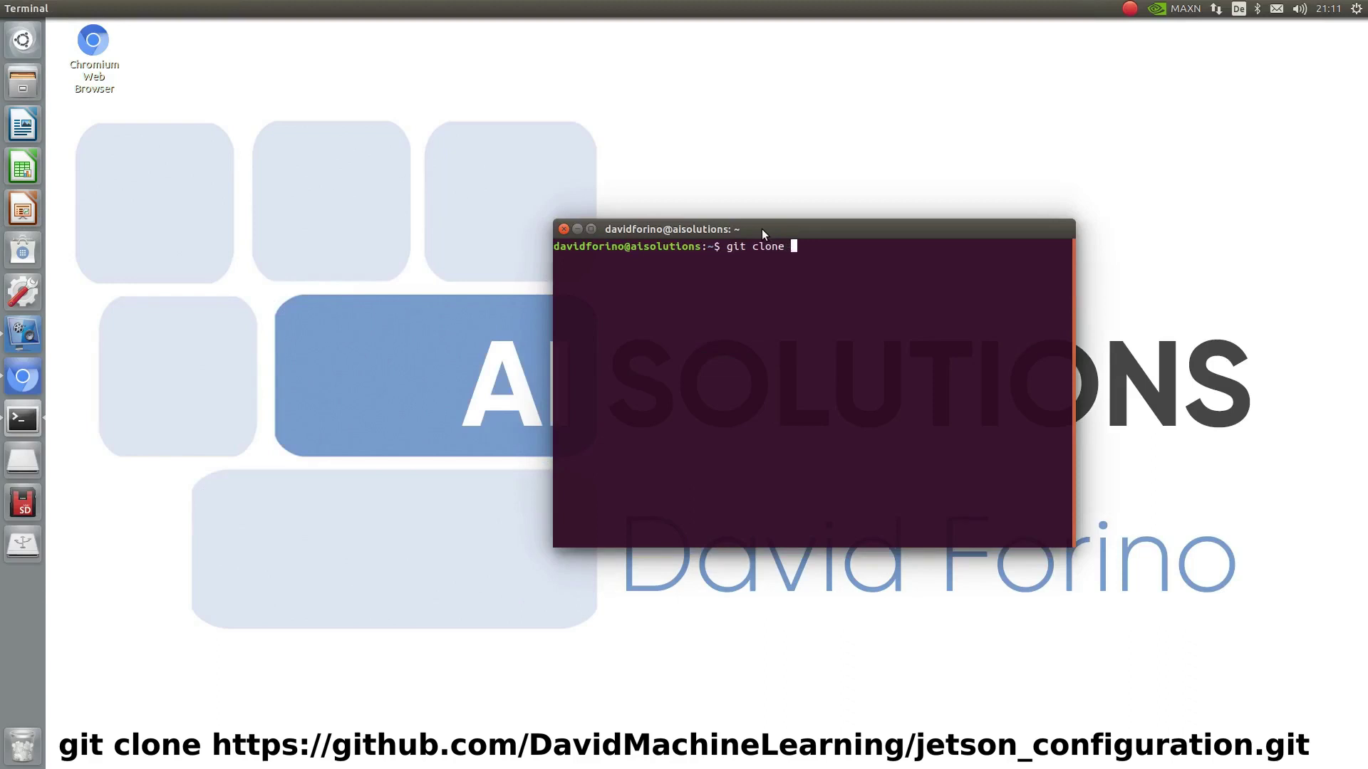
type("https://github.com/DavidMachineLearning/jetson_configuration.git")
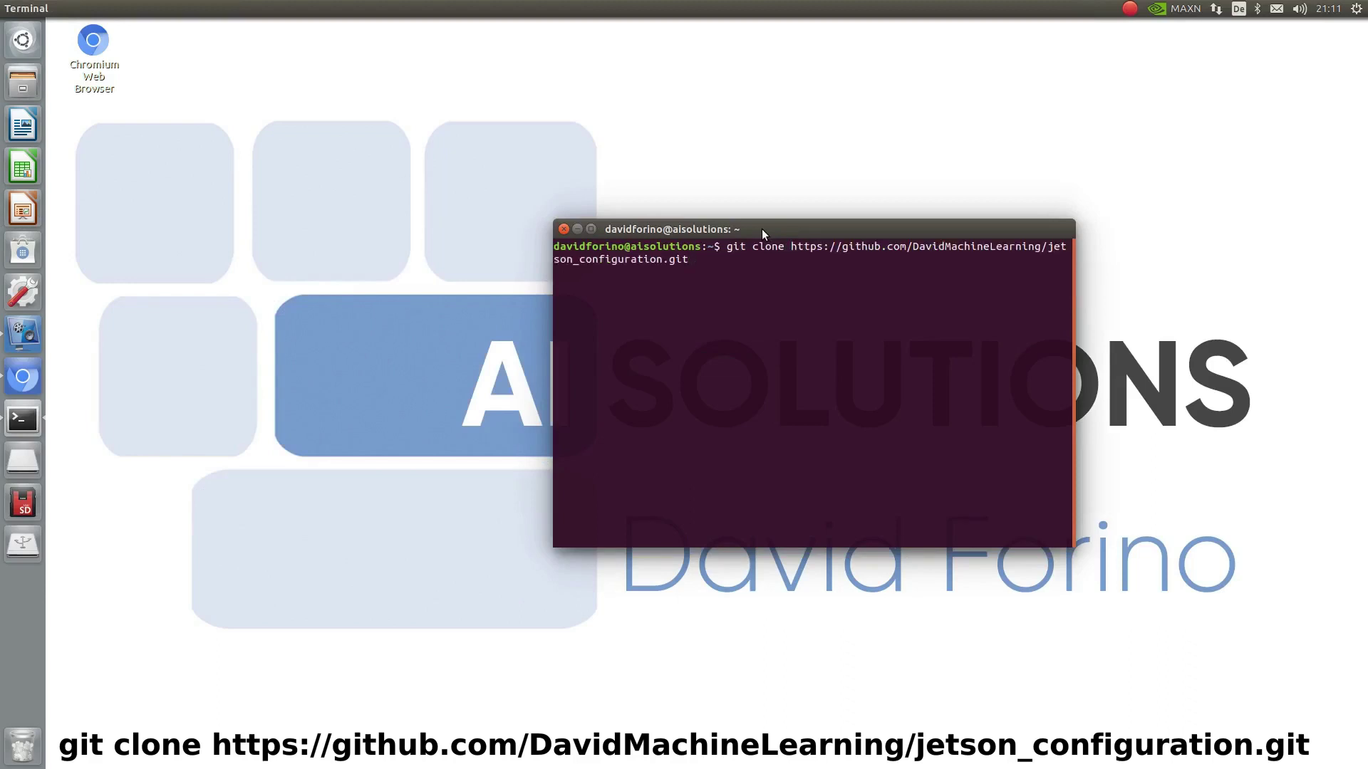
key("Return")
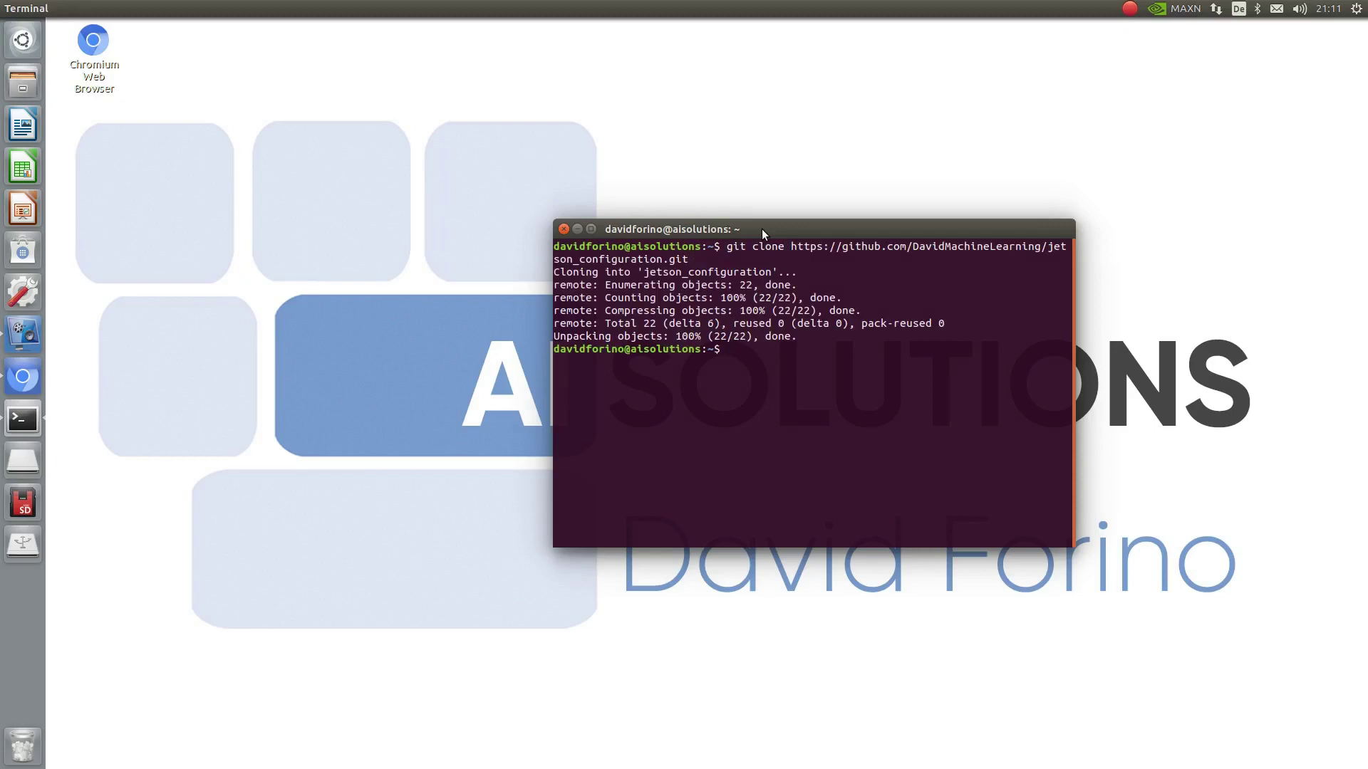
type("cd")
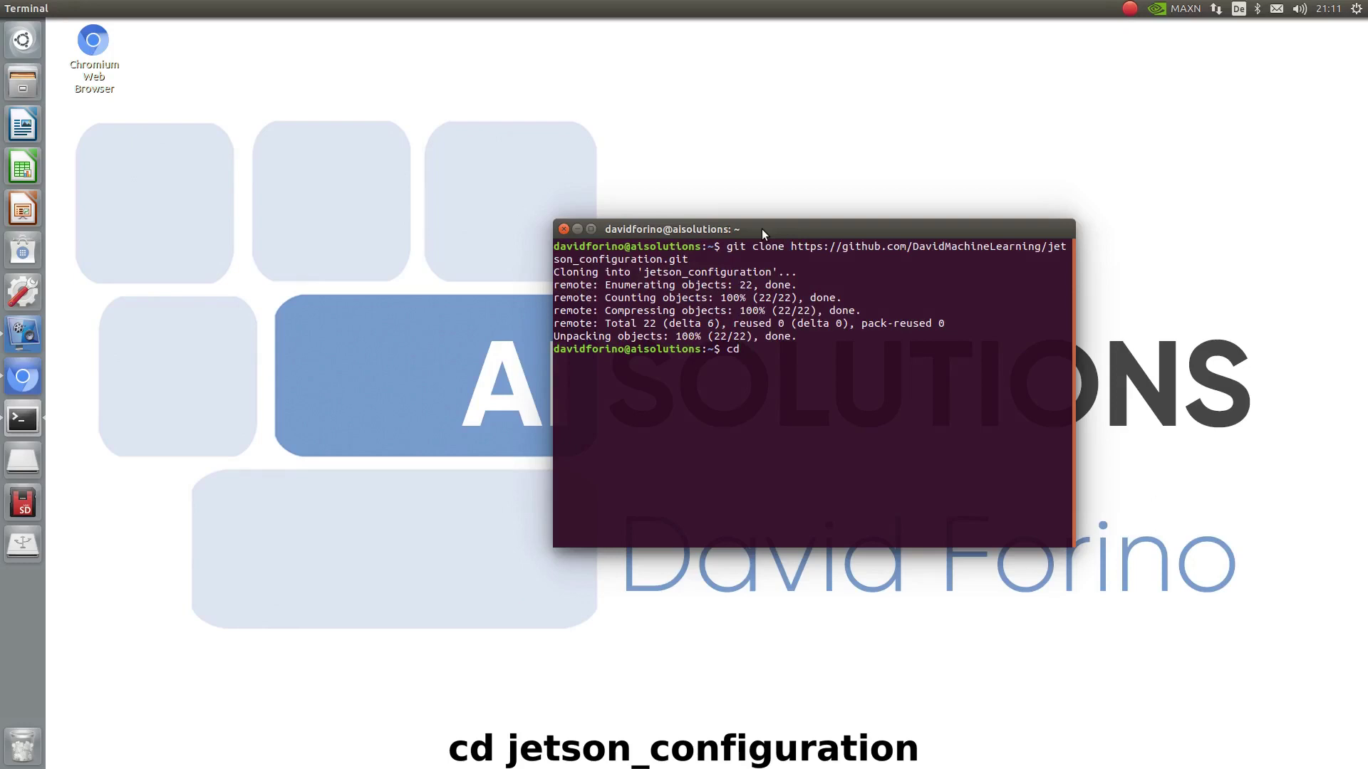
type(" jet")
Enter jetson_configuration and list jetson_configuration.sh, LICENSE and README.md.
key("Tab")
key("Return")
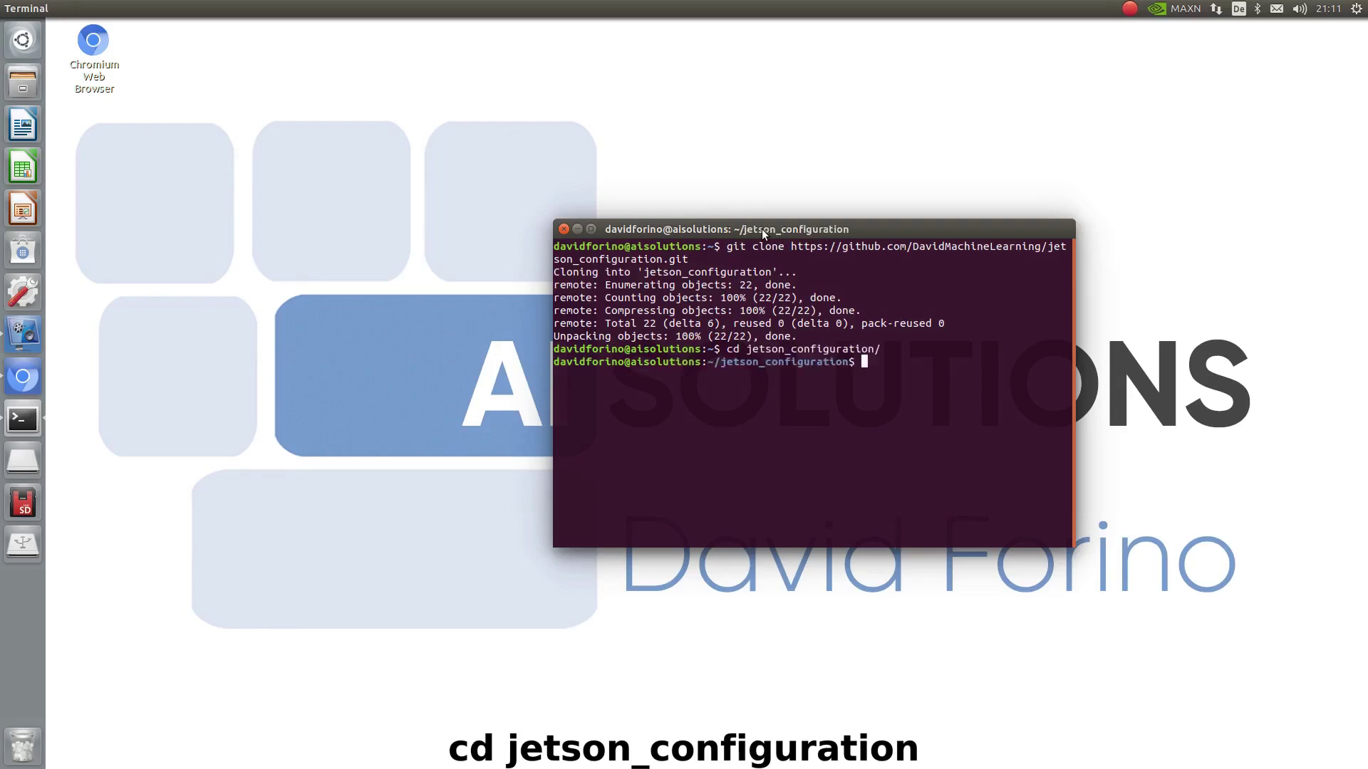
type("ls")
key("Return")
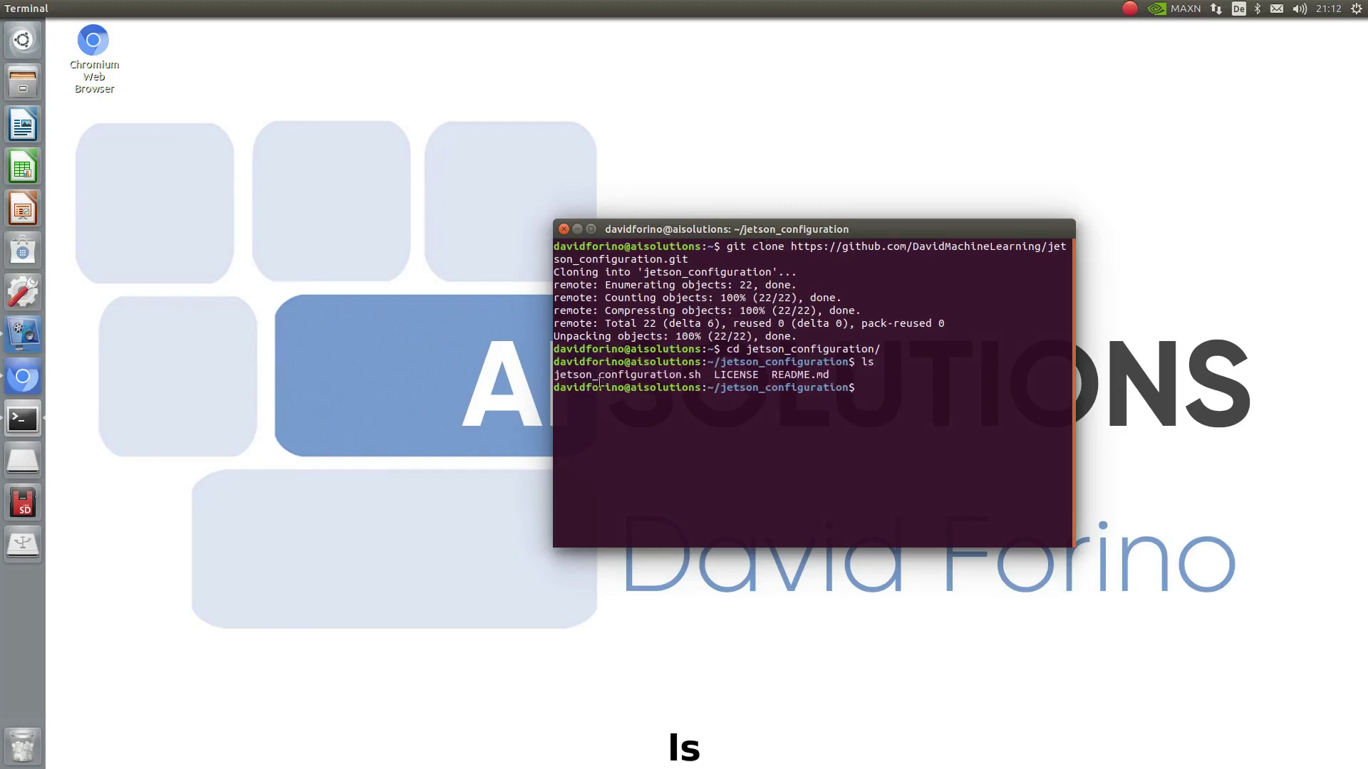
left_click_drag(554, 377, 698, 374)
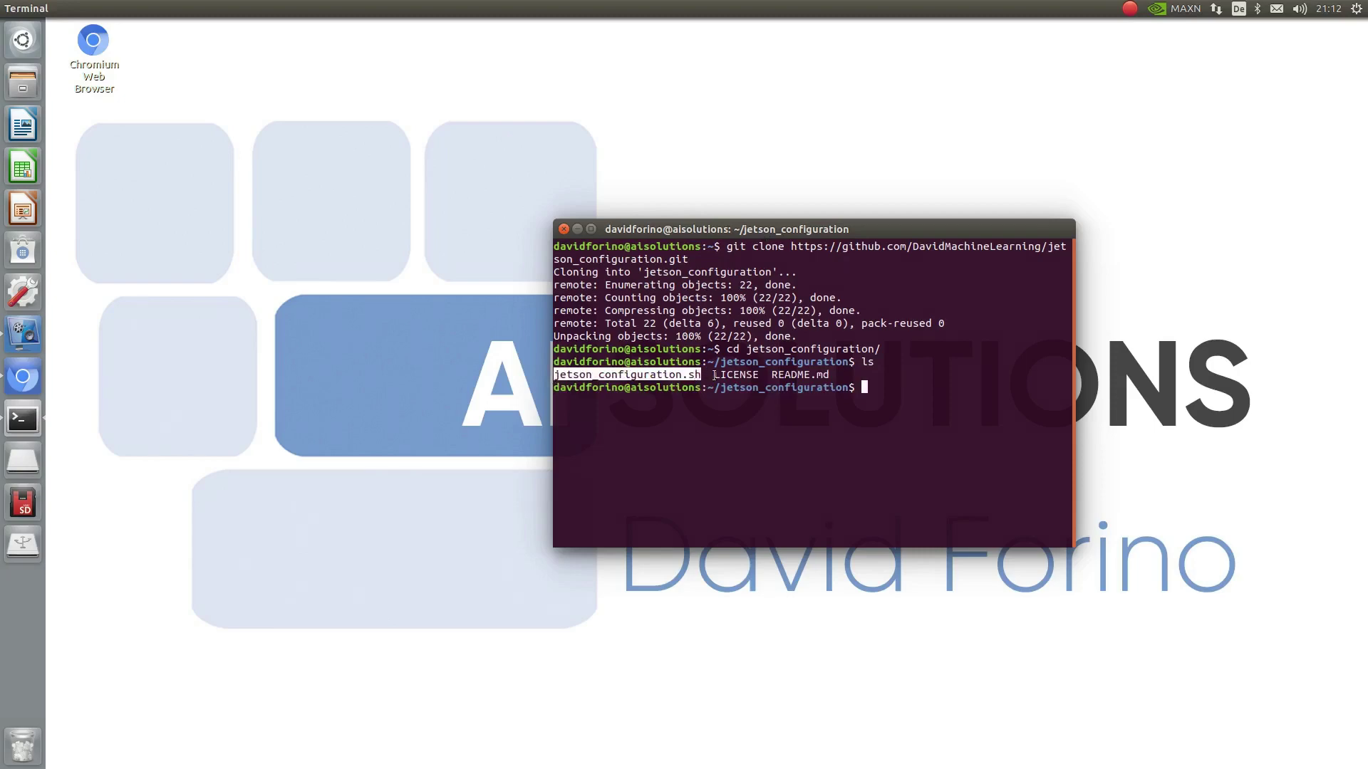
Make jetson_configuration.sh executable with chmod +x.
left_click(897, 388)
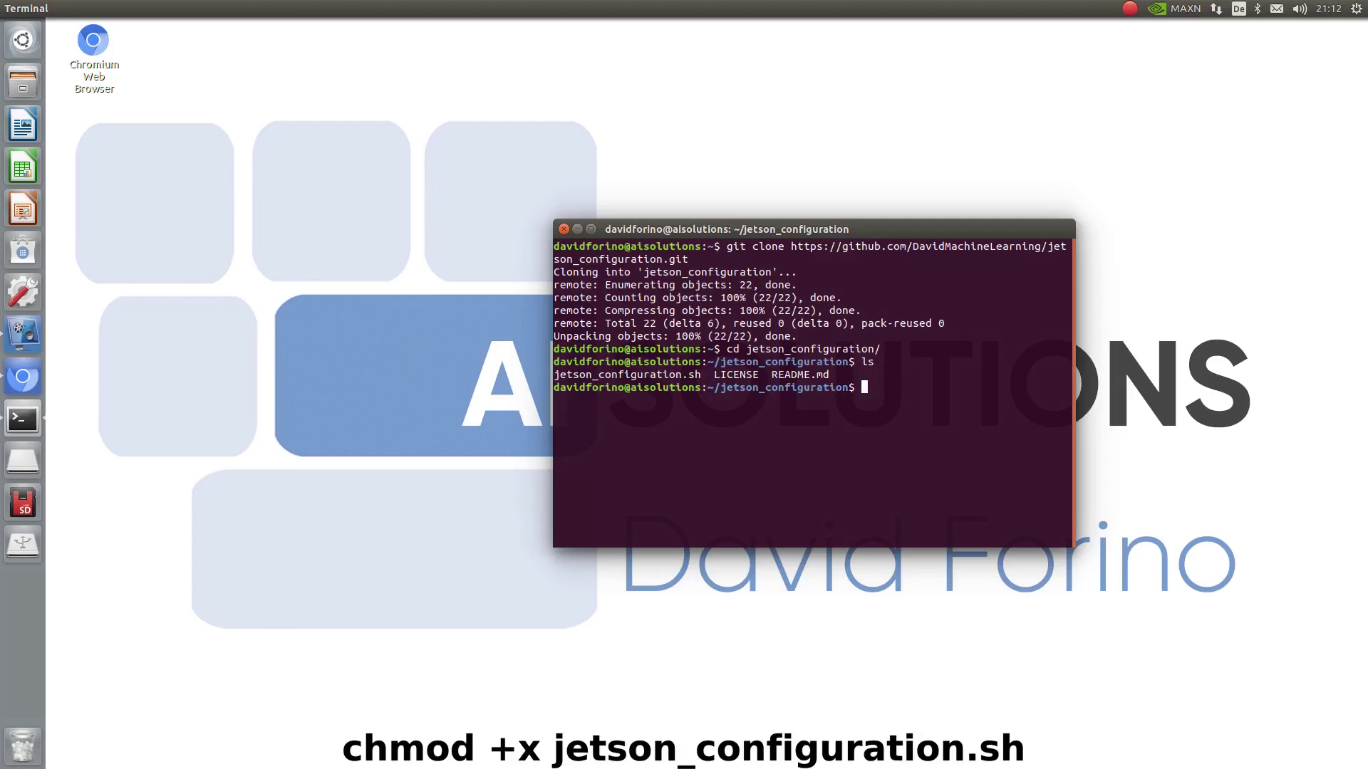
type("chmod")
type(" +")
type("x")
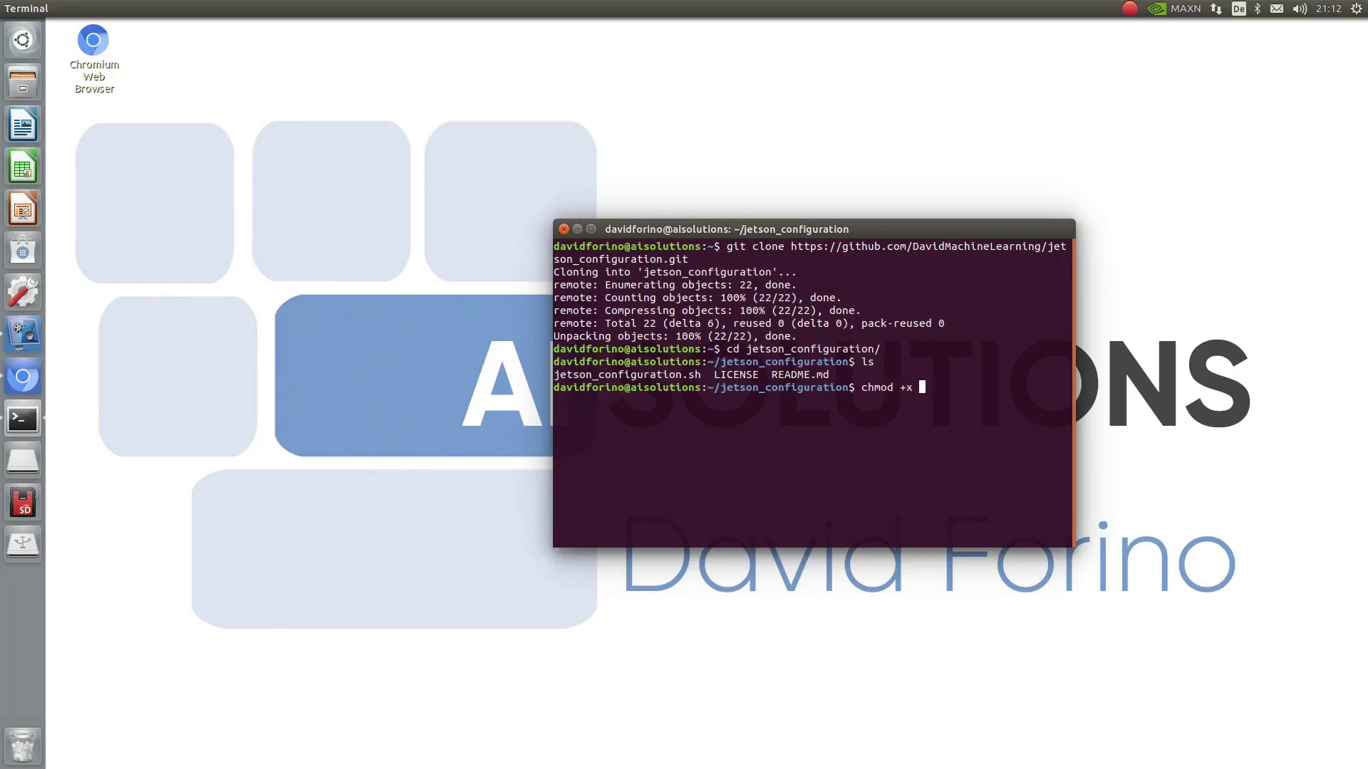
type(" jet")
key("Tab")
key("Return")
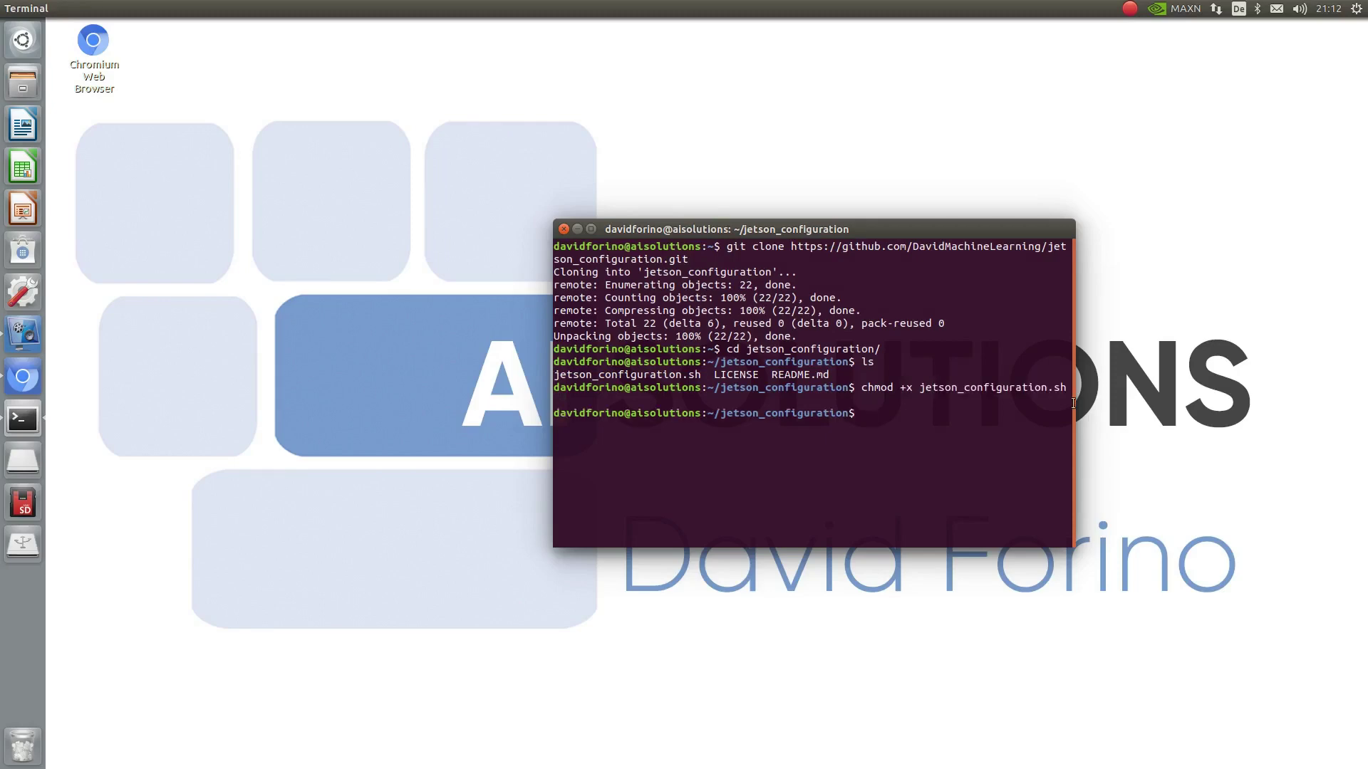
Widen the terminal, list the files again, and tab-complete ./jetson_configuration.sh.
left_click_drag(1075, 399, 1165, 404)
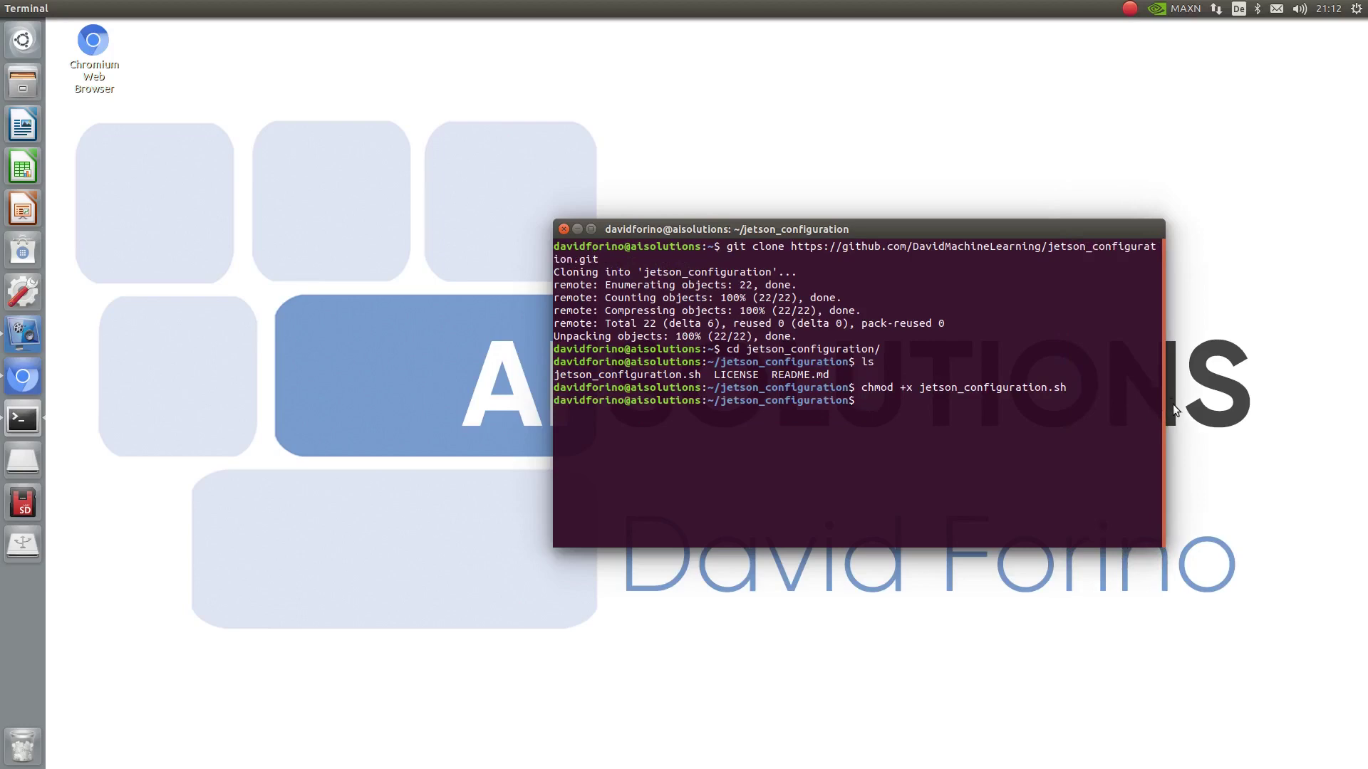
type("ls")
key("Return")
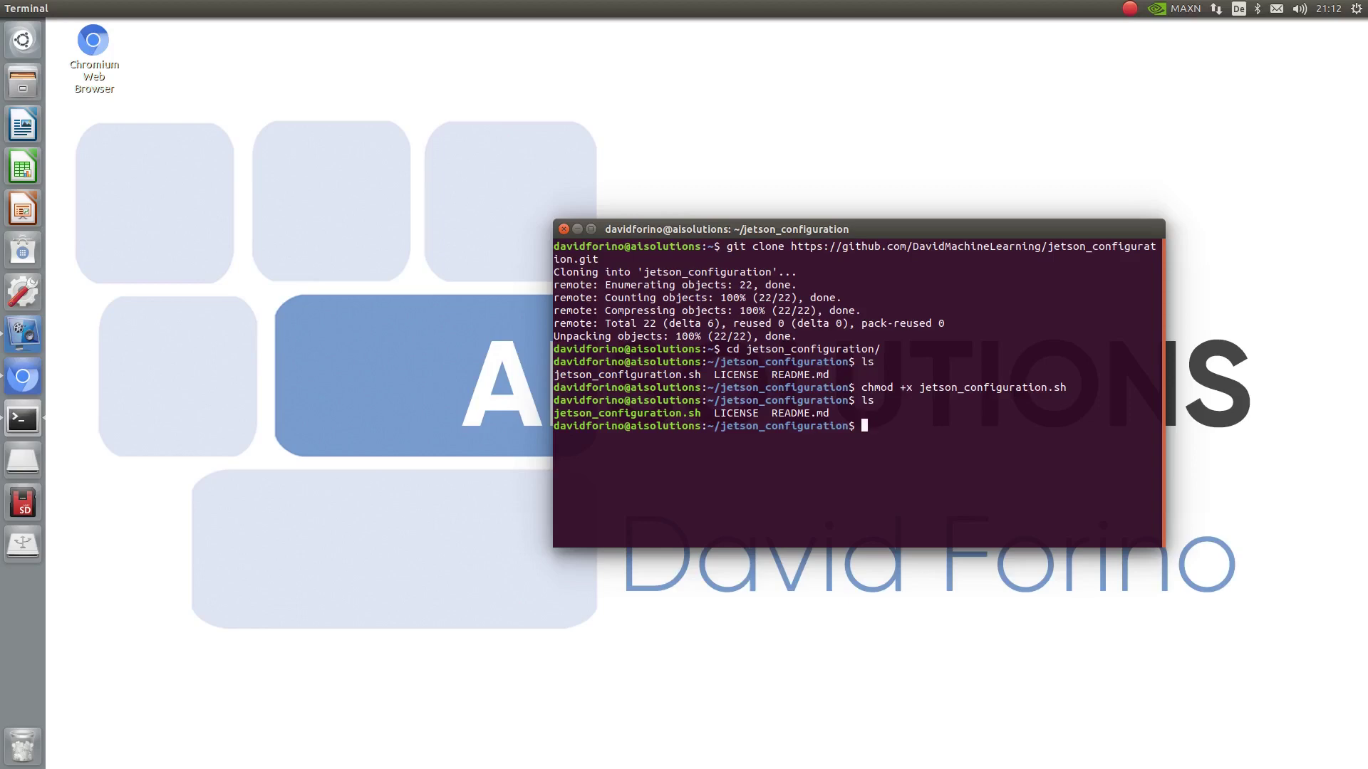
type("./je")
key("Tab")
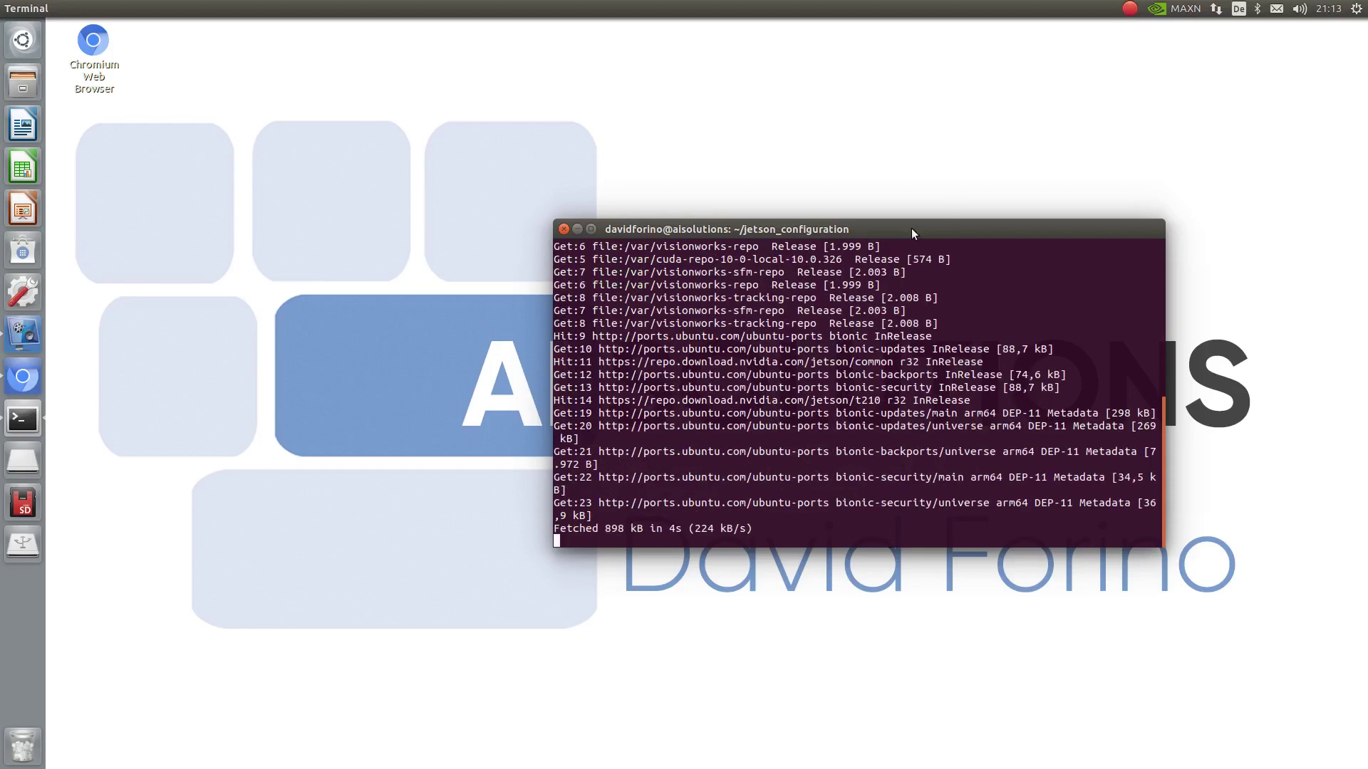
Move the terminal aside while the setup script refreshes packages and removes LibreOffice.
left_click_drag(911, 229, 1040, 152)
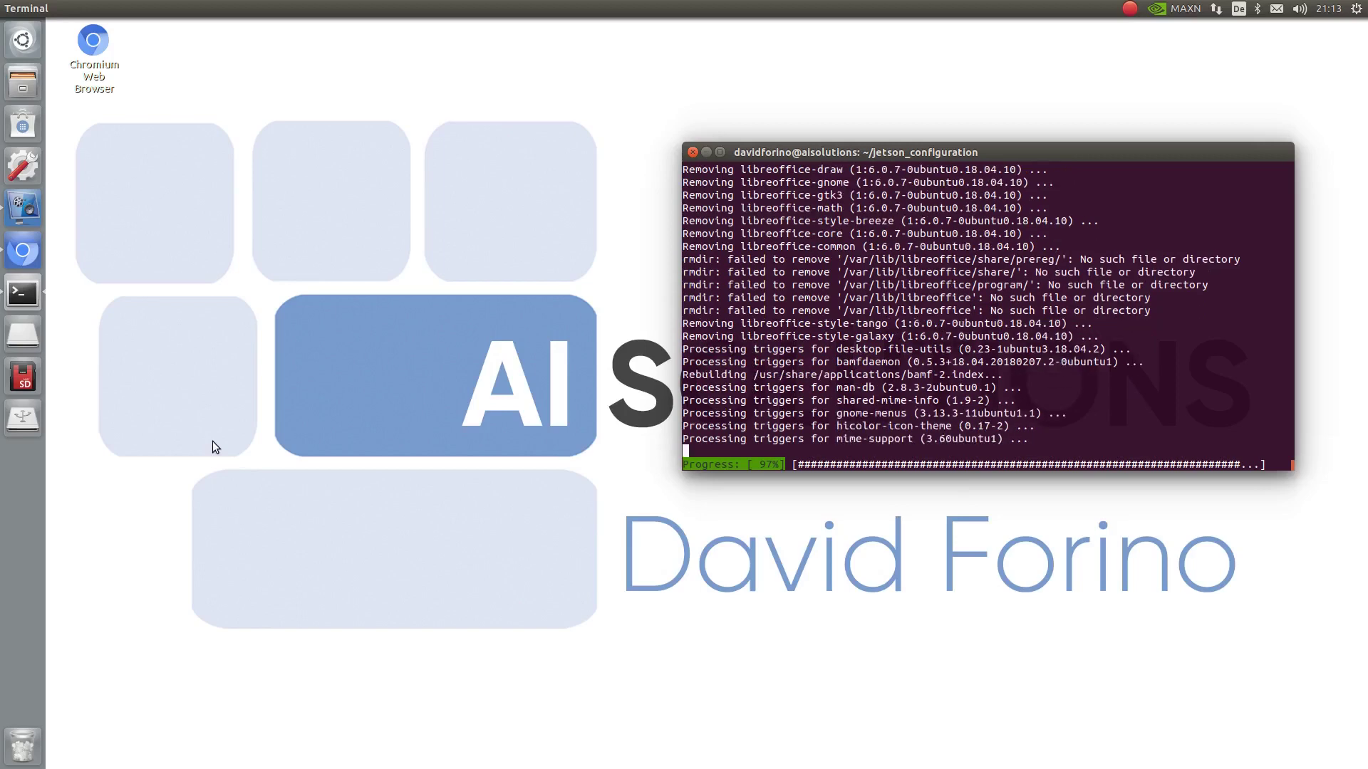
Open a second terminal, arrange both windows, and launch htop beside the installer.
right_click(23, 292)
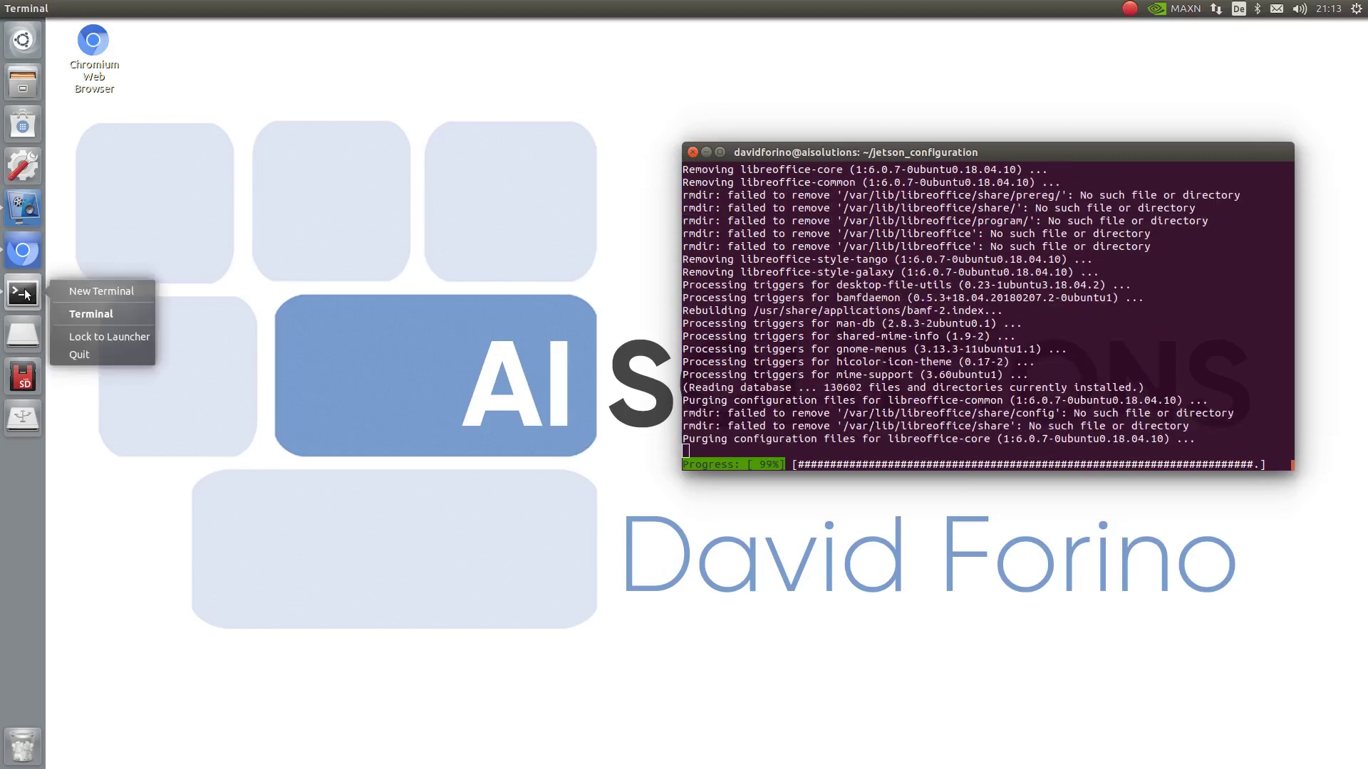
left_click(92, 292)
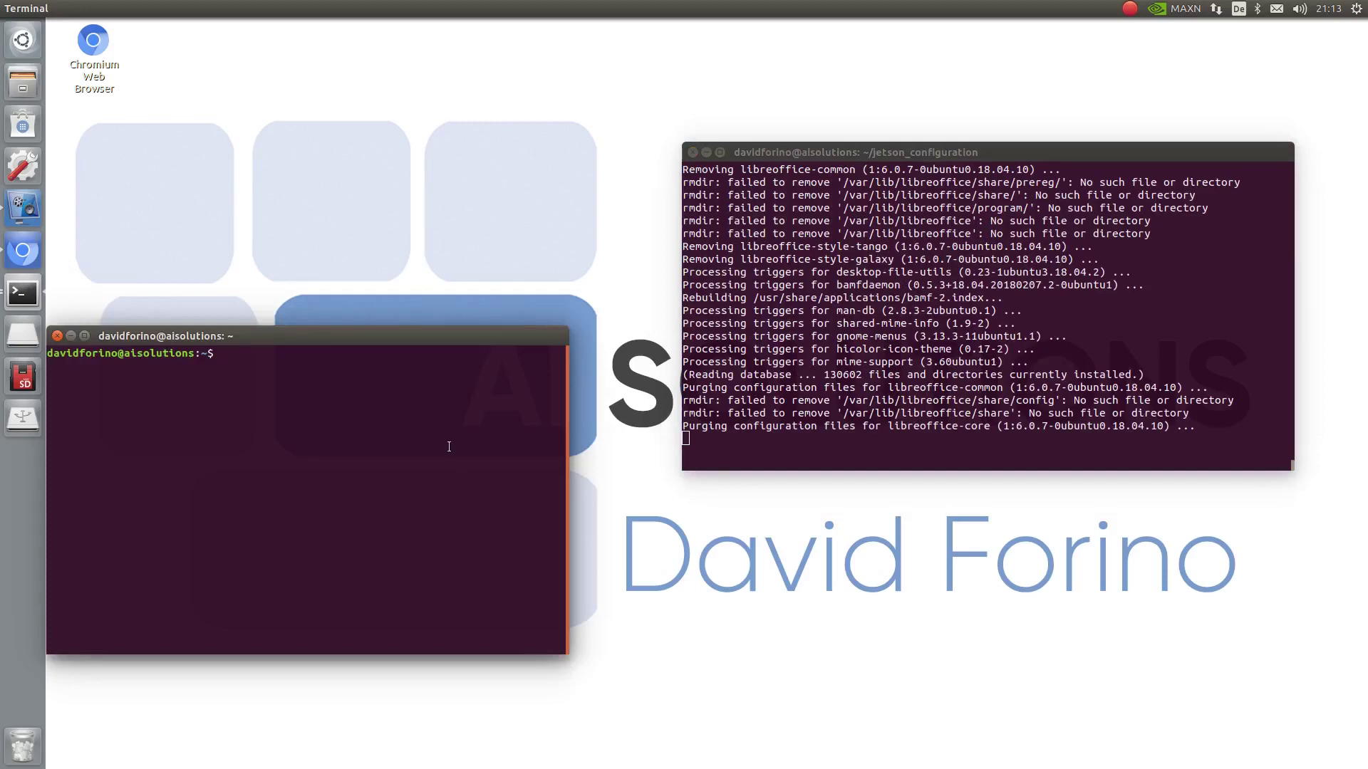
left_click_drag(1066, 151, 1120, 136)
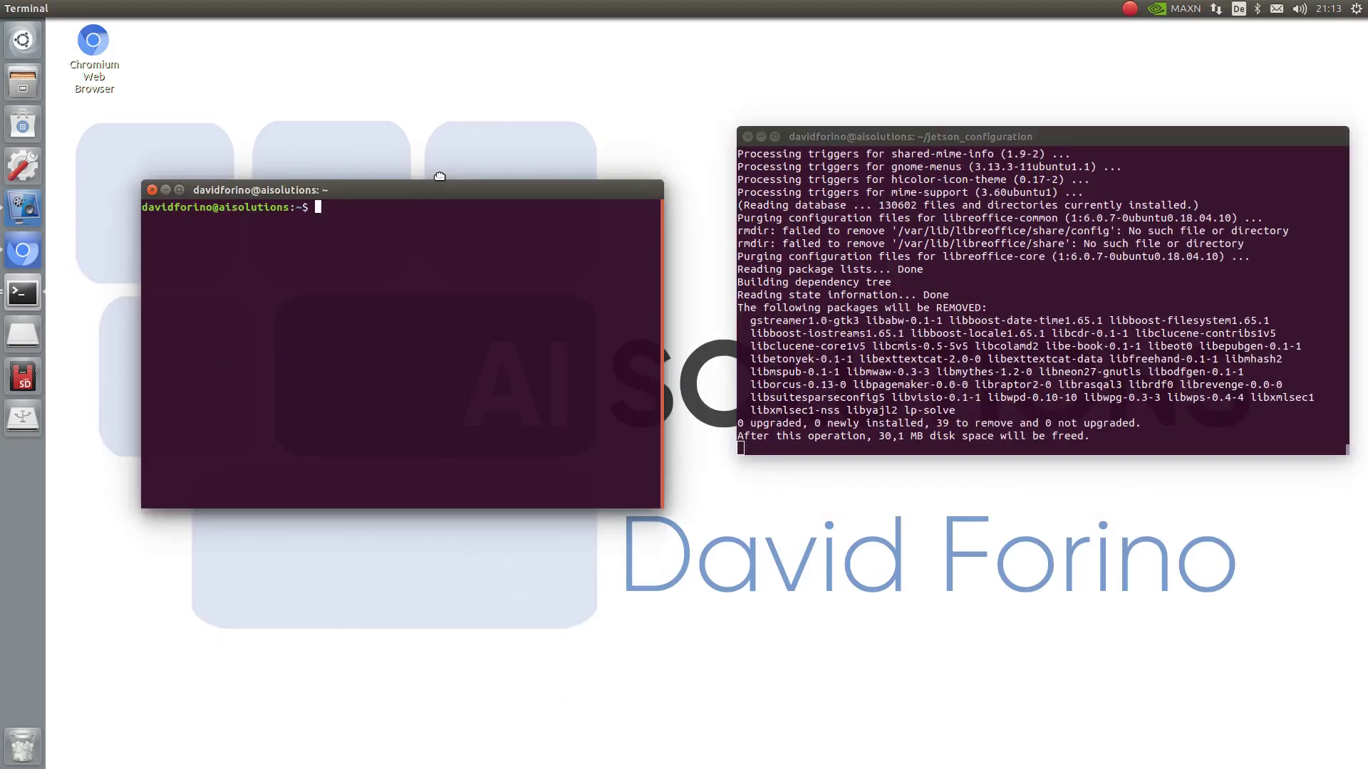
left_click_drag(339, 345, 477, 146)
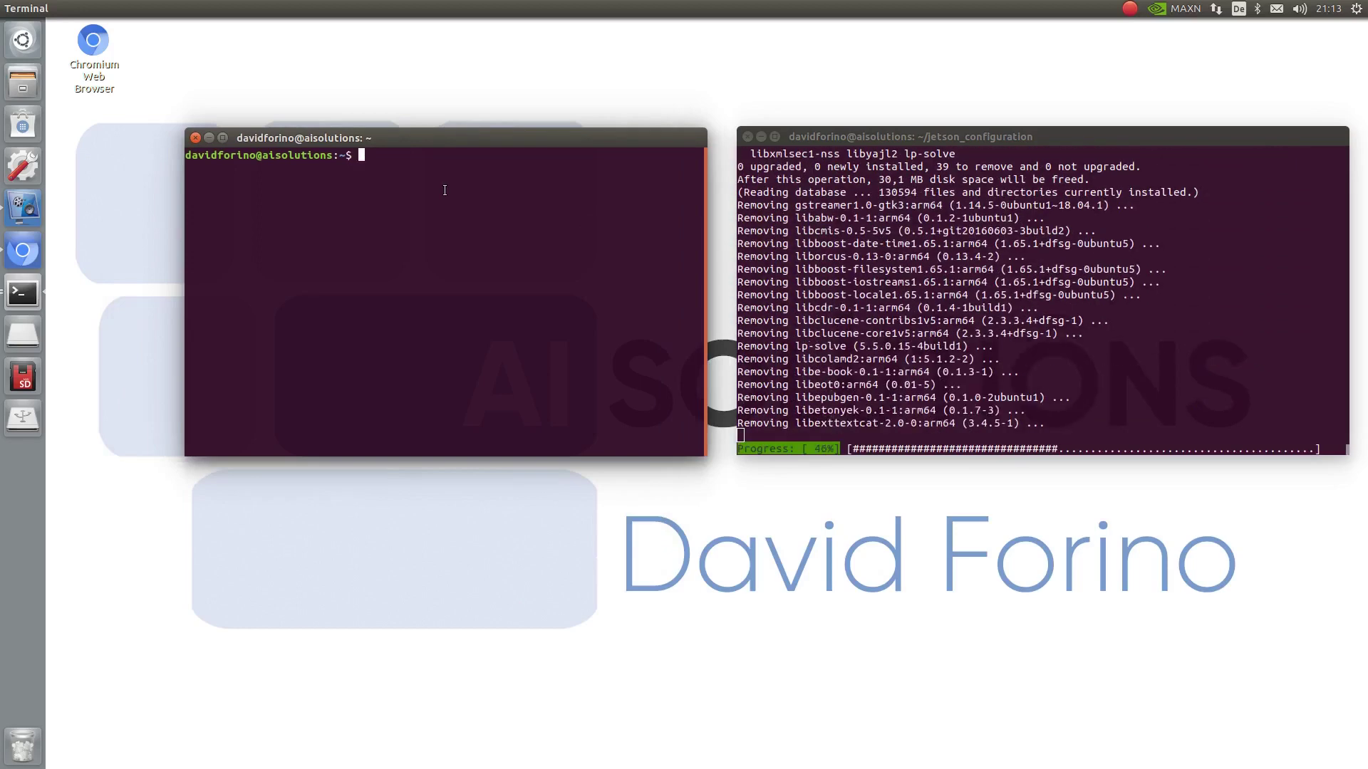
type("htop")
key("Return")
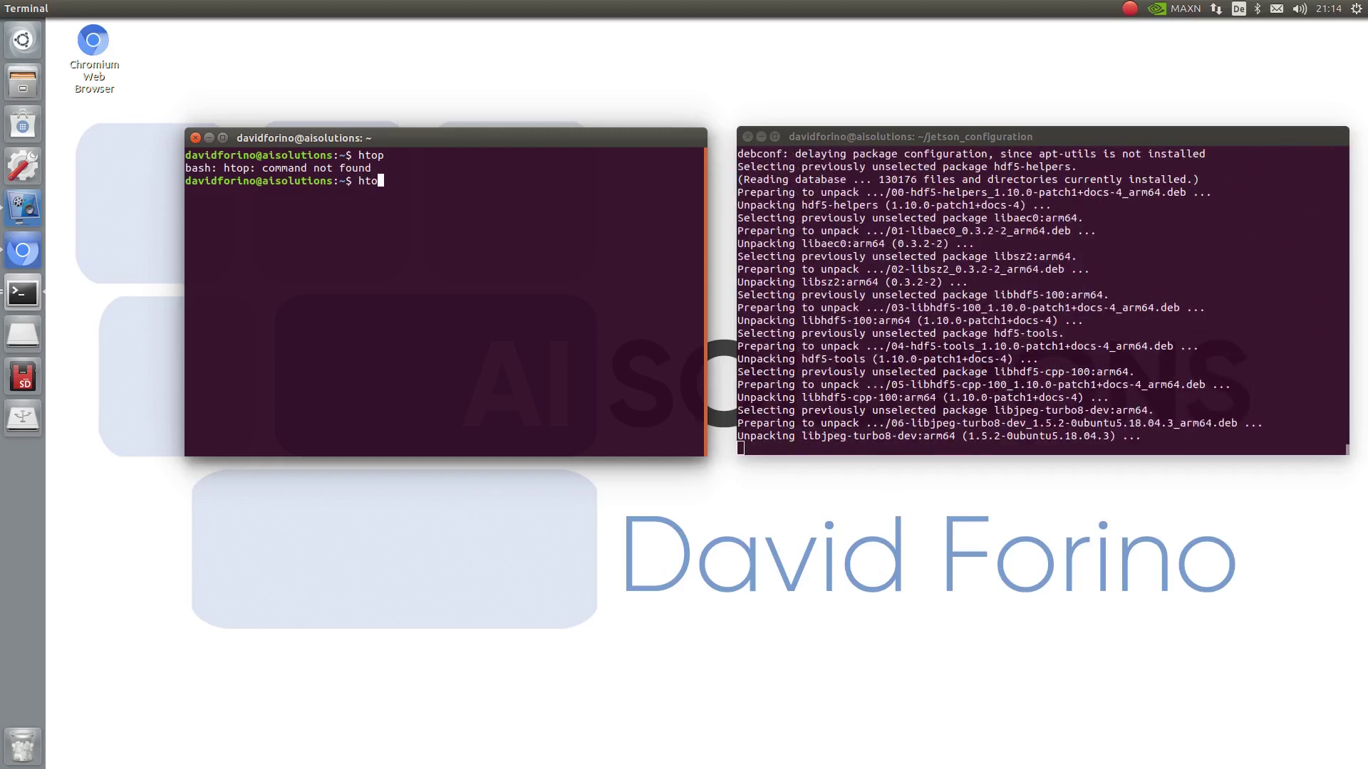
type("htop")
key("Return")
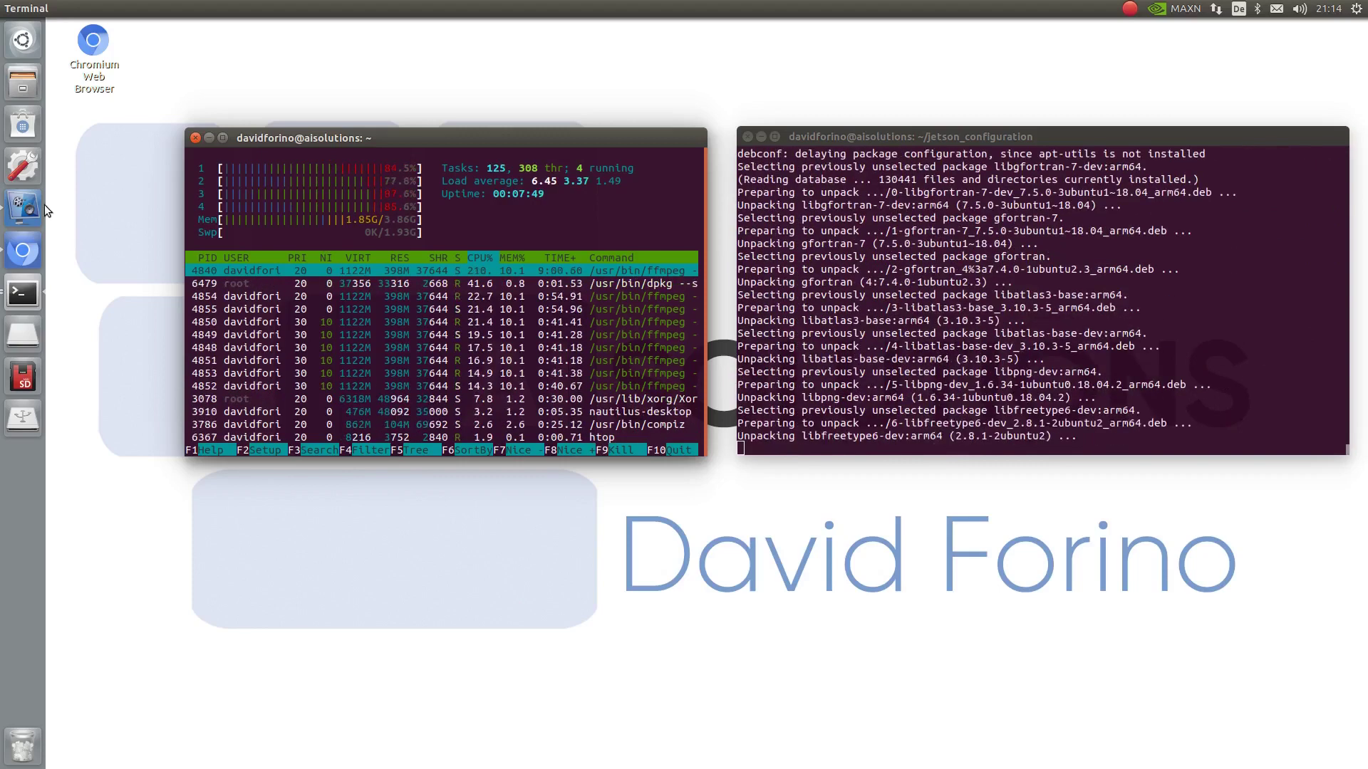
Show the Terminal launcher's options for opening another terminal window.
right_click(23, 295)
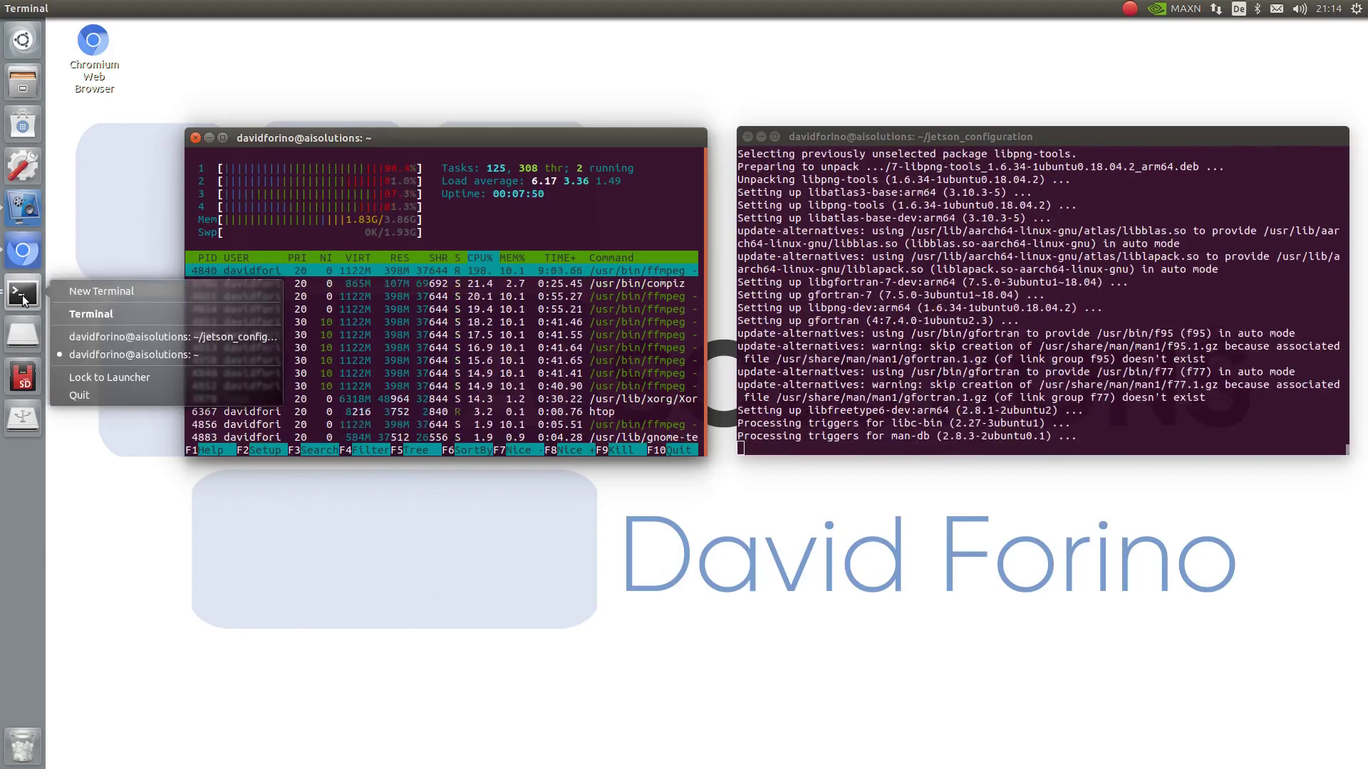
Open a third terminal, enter jetson_configuration, and open jetson_configuration.sh in gedit.
left_click(76, 294)
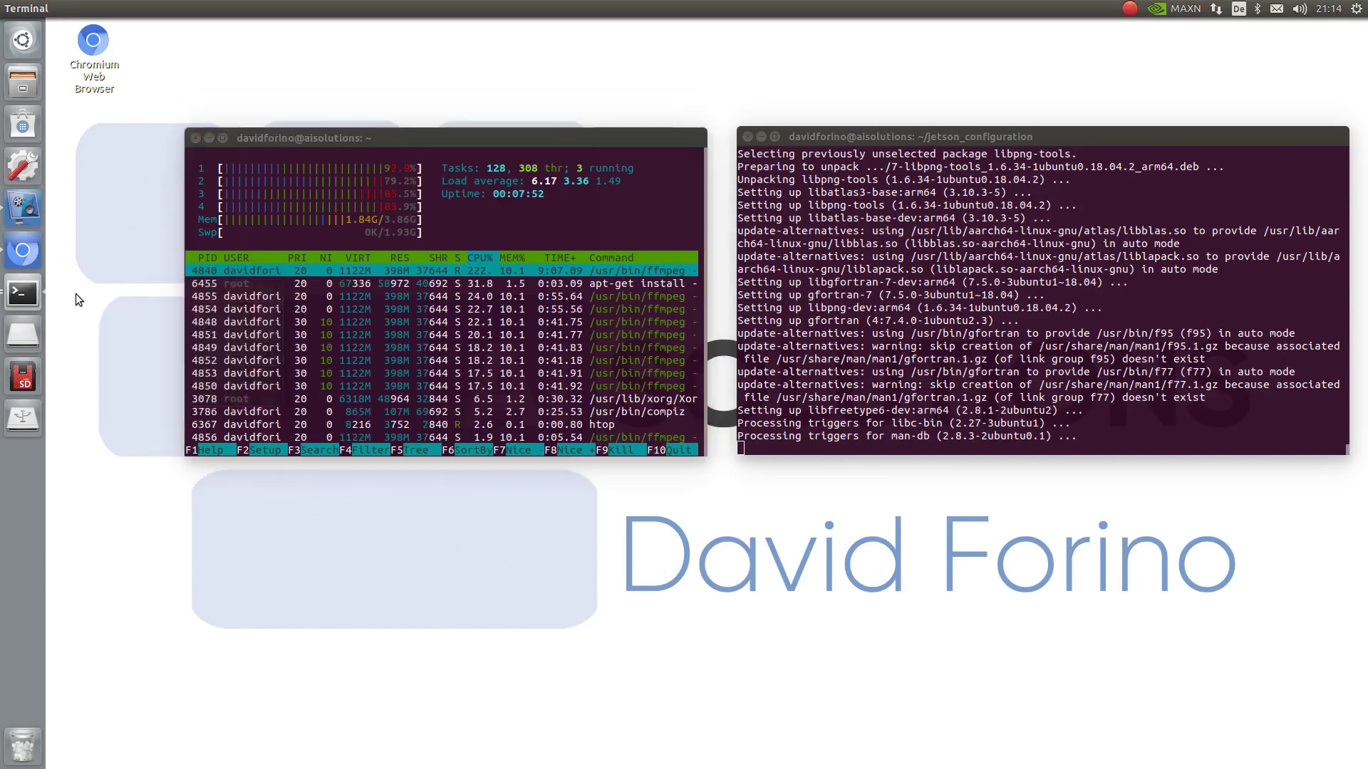
left_click_drag(855, 446, 568, 432)
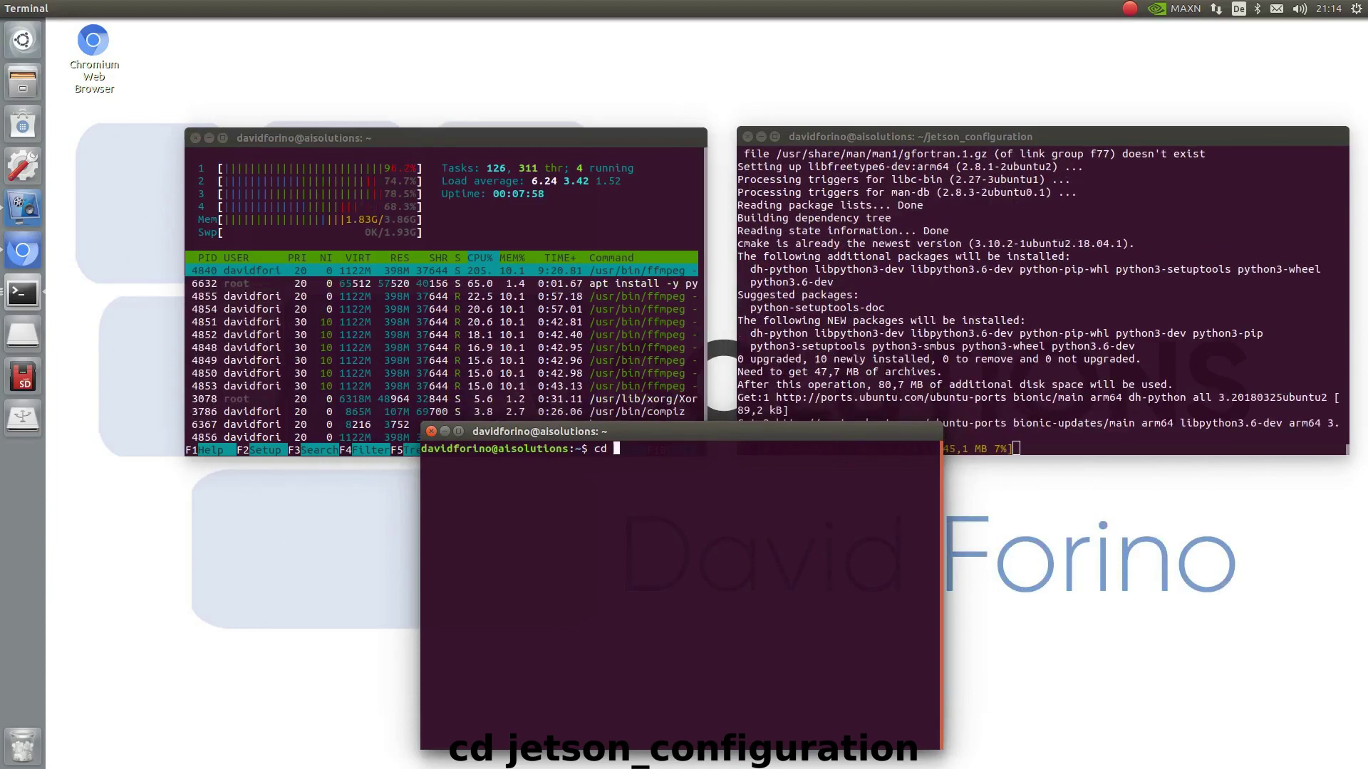
type("cd j")
key("Tab")
key("Return")
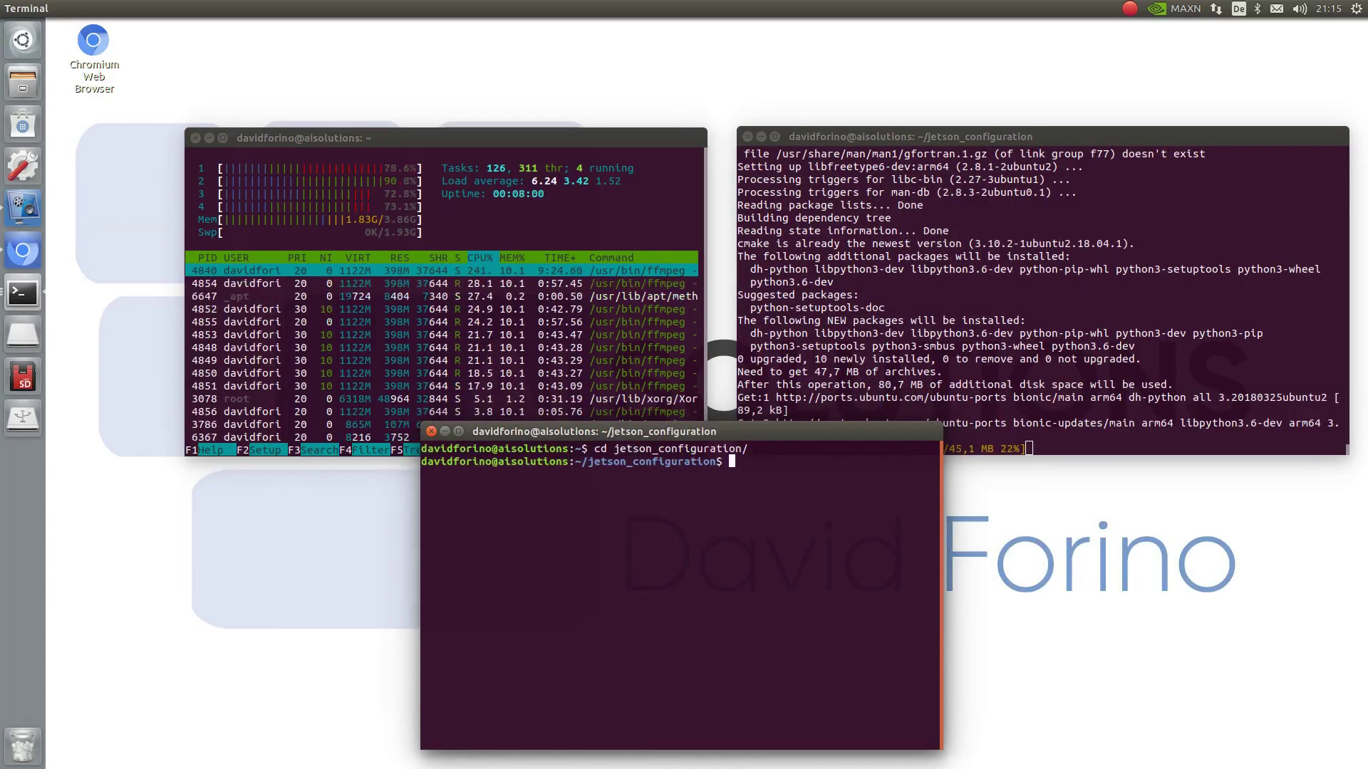
type("gedit j")
key("Tab")
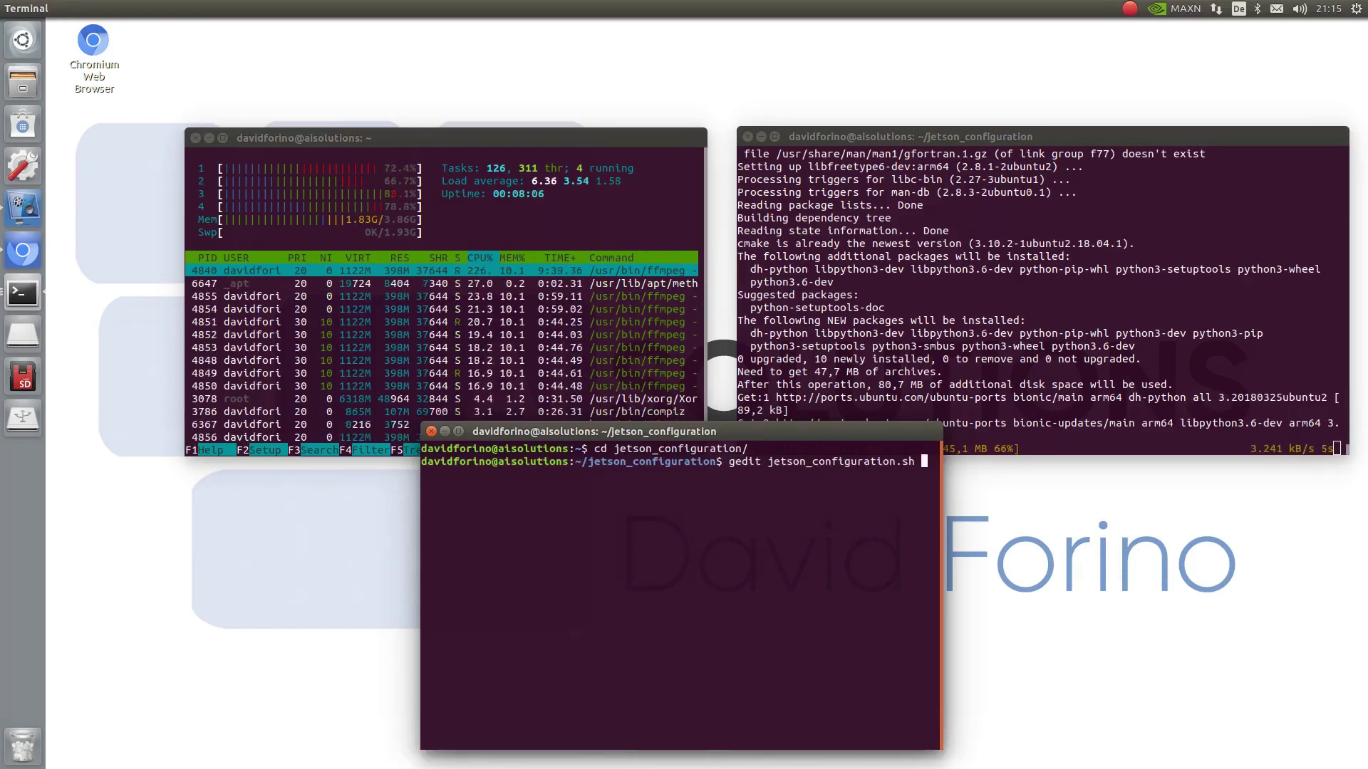
key("Return")
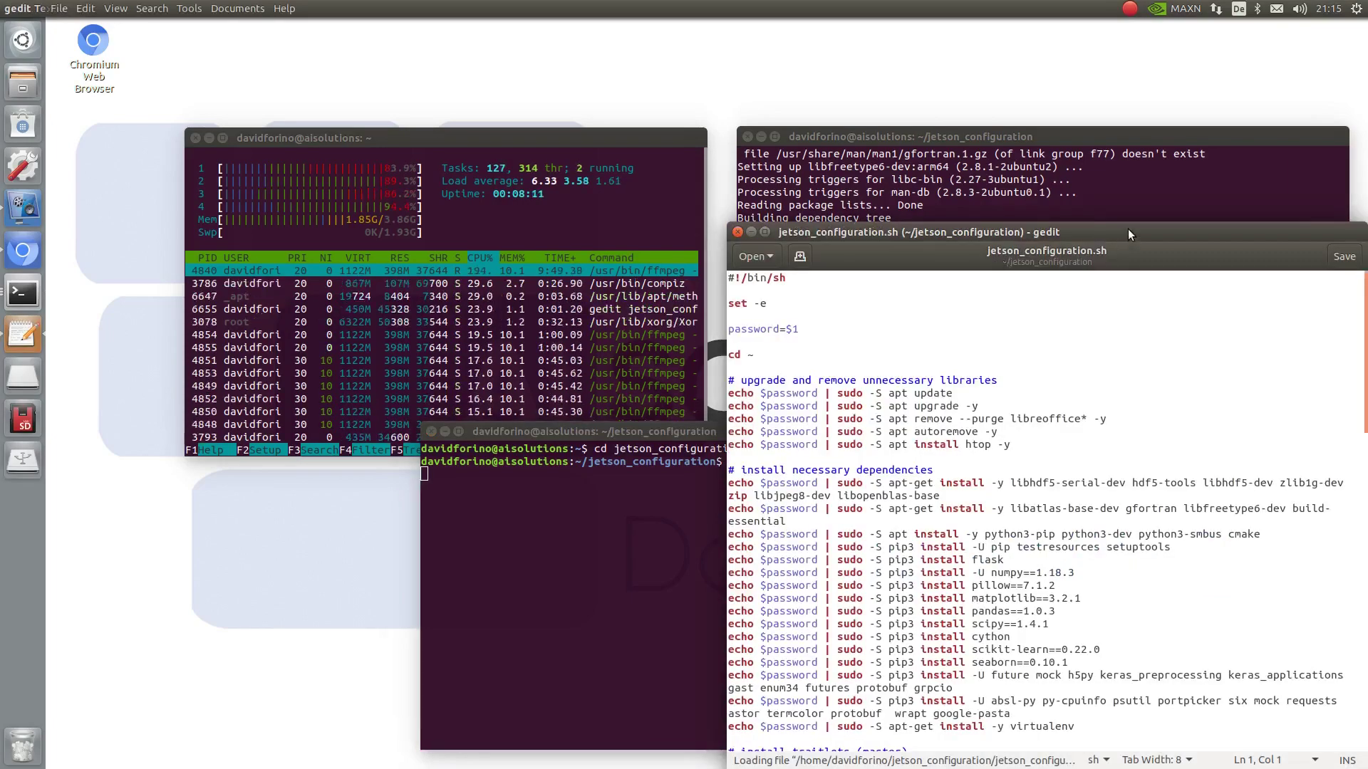
Reposition and widen gedit, then read jetson_configuration.sh through to the reboot step.
mouse_move(1128, 229)
left_mouse_down()
mouse_move(872, 168)
mouse_move(612, 156)
left_mouse_up()
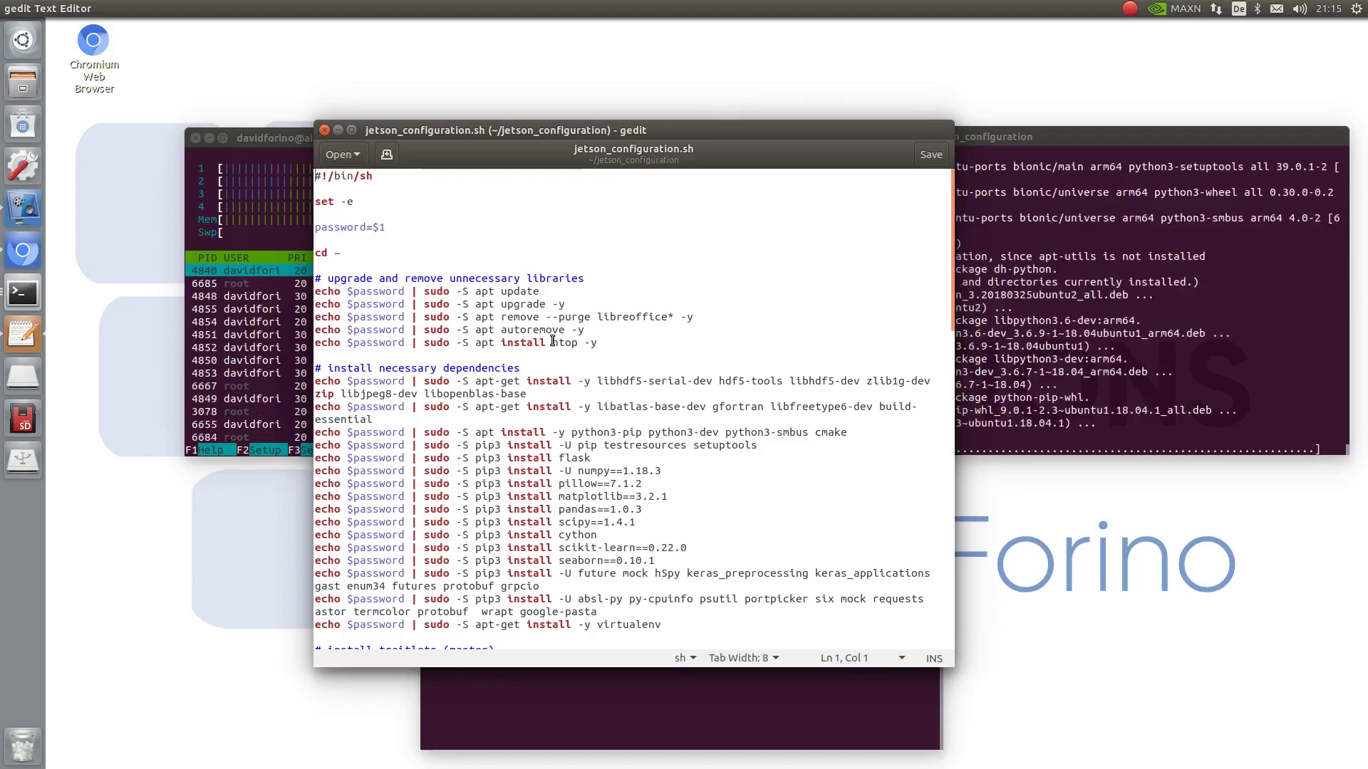
scroll(632, 312, "down", 3)
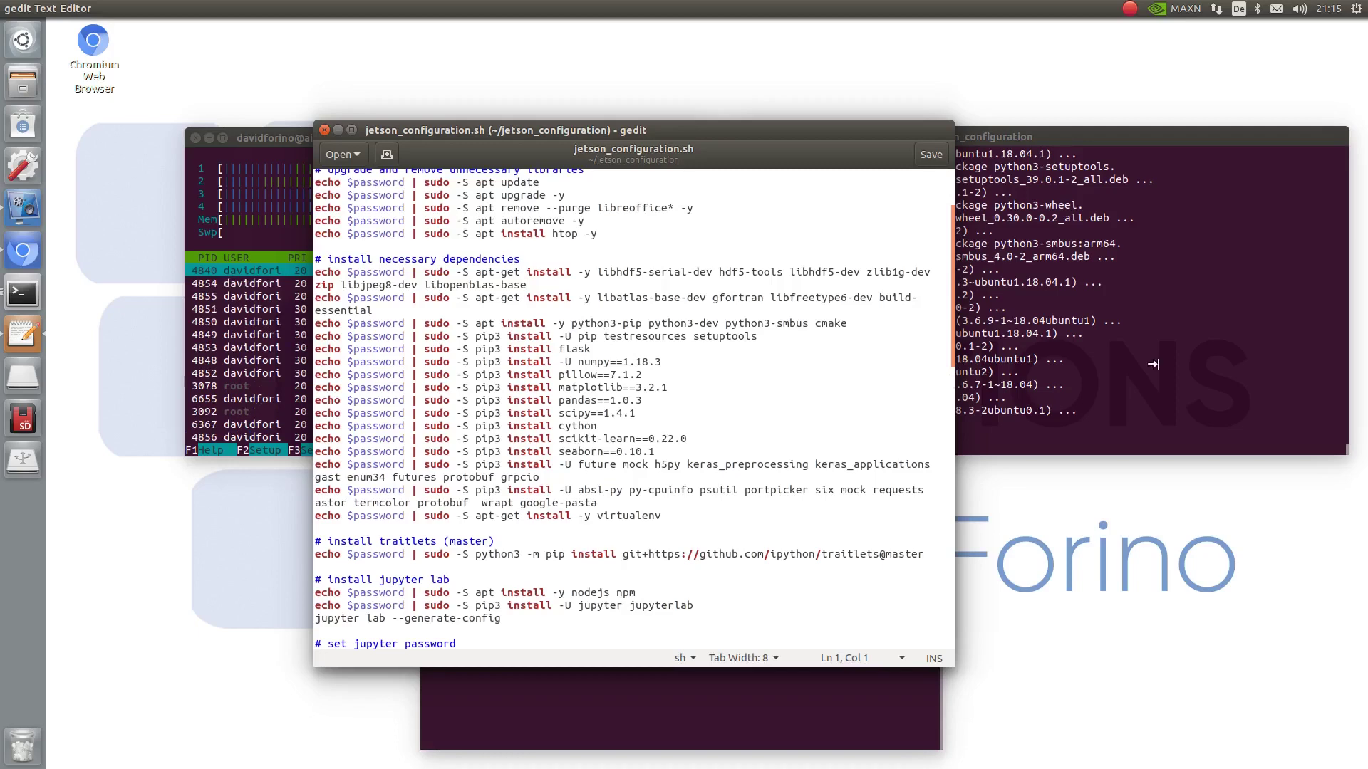
left_click_drag(953, 382, 1152, 365)
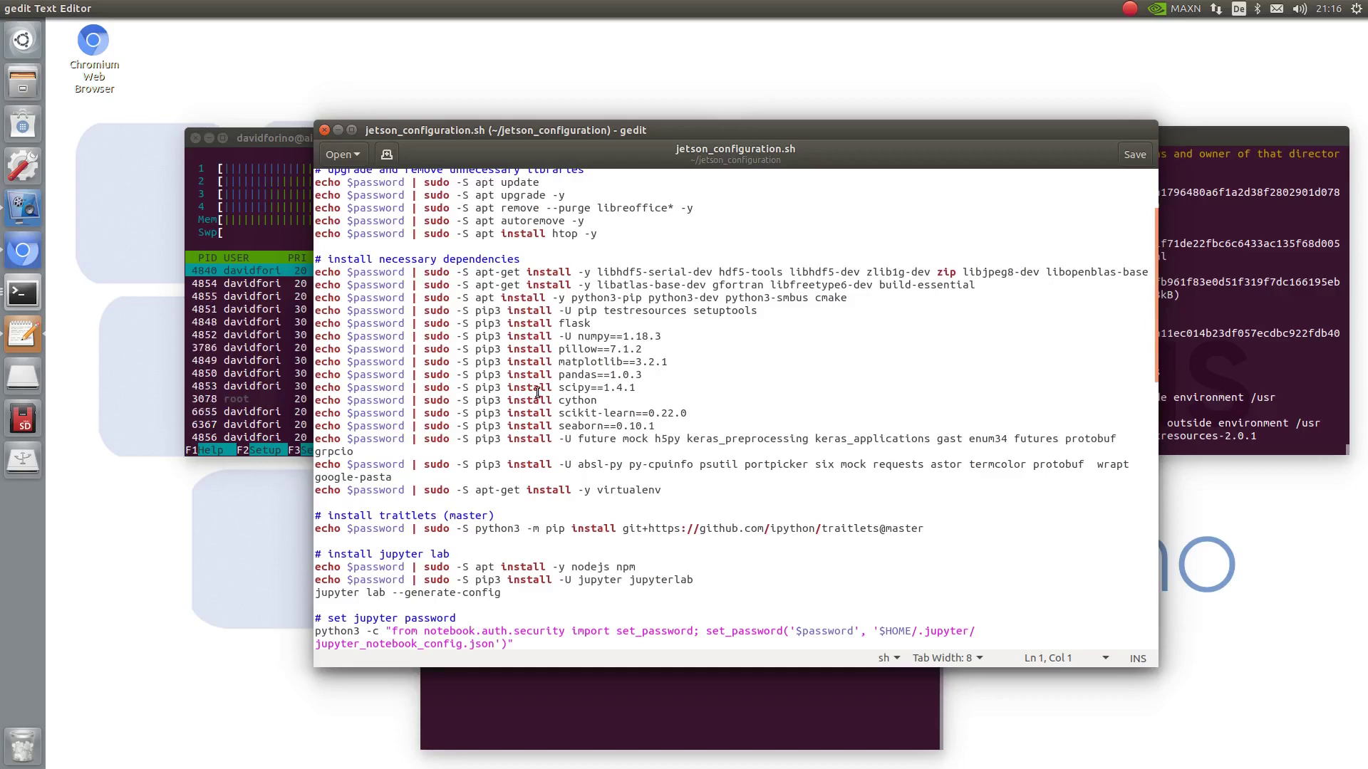
scroll(538, 392, "down", 3)
scroll(538, 392, "down", 2)
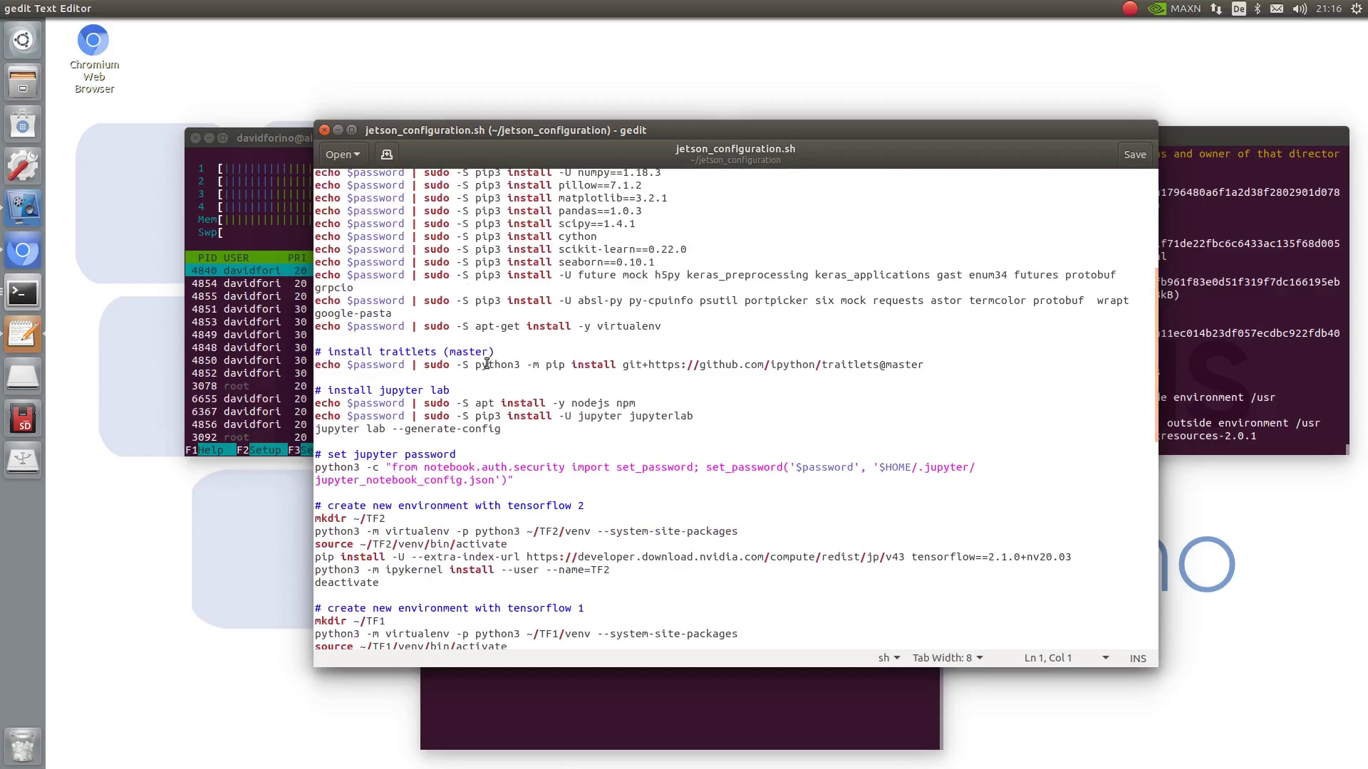
scroll(488, 364, "down", 2)
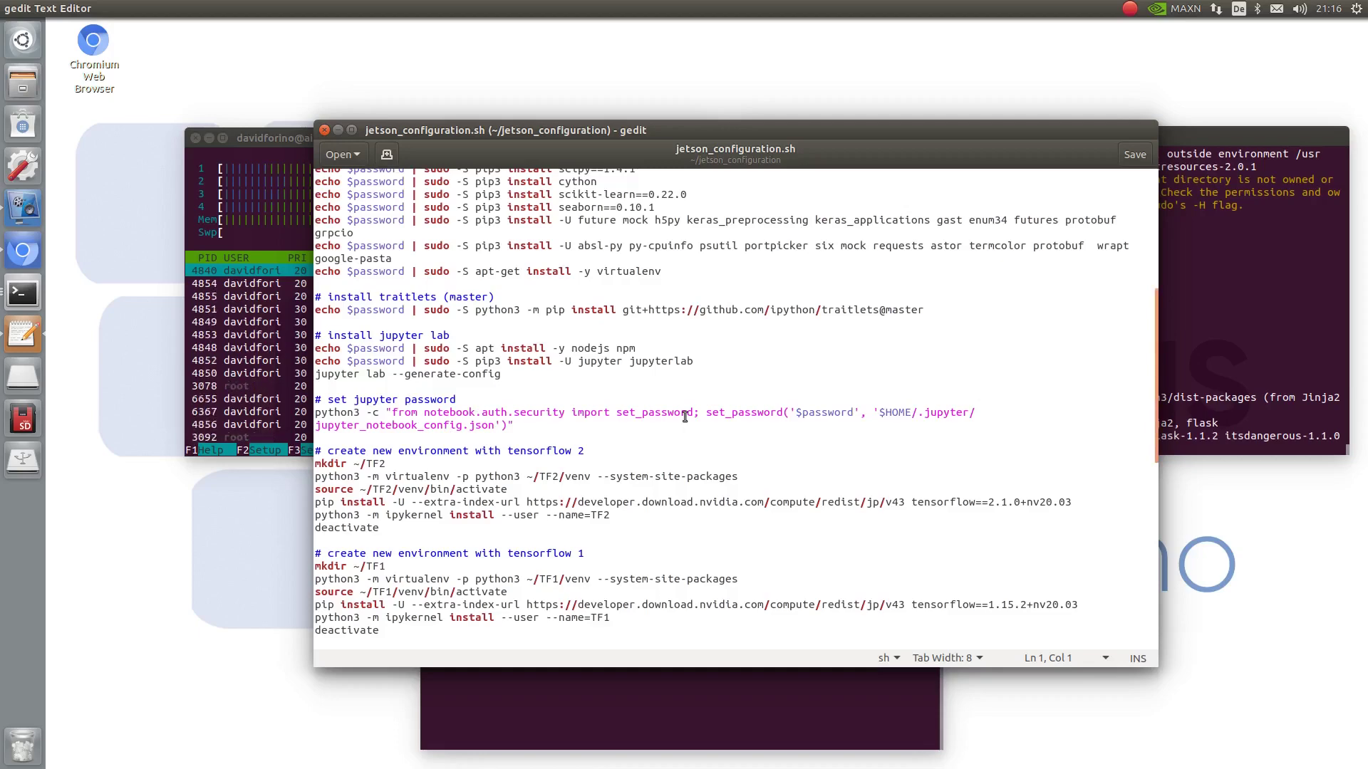
scroll(545, 415, "down", 3)
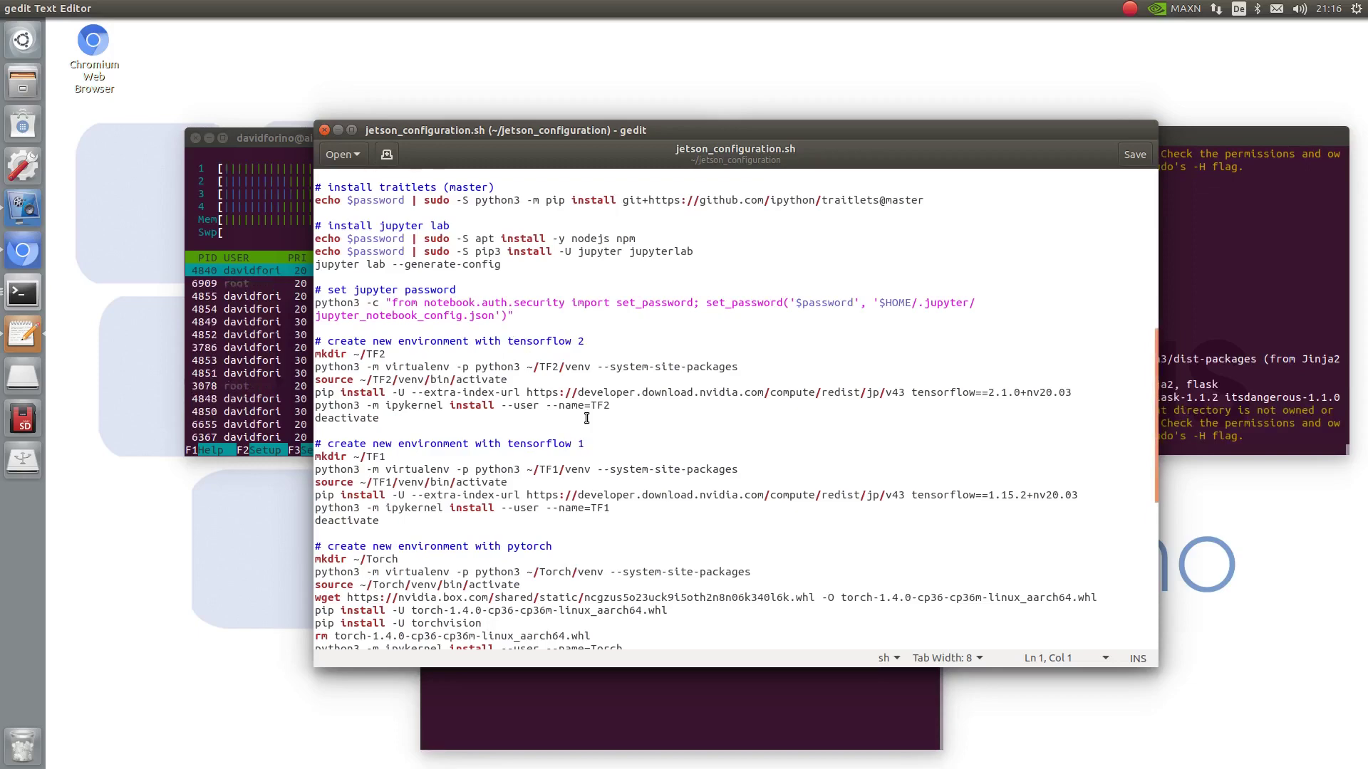
scroll(588, 514, "down", 3)
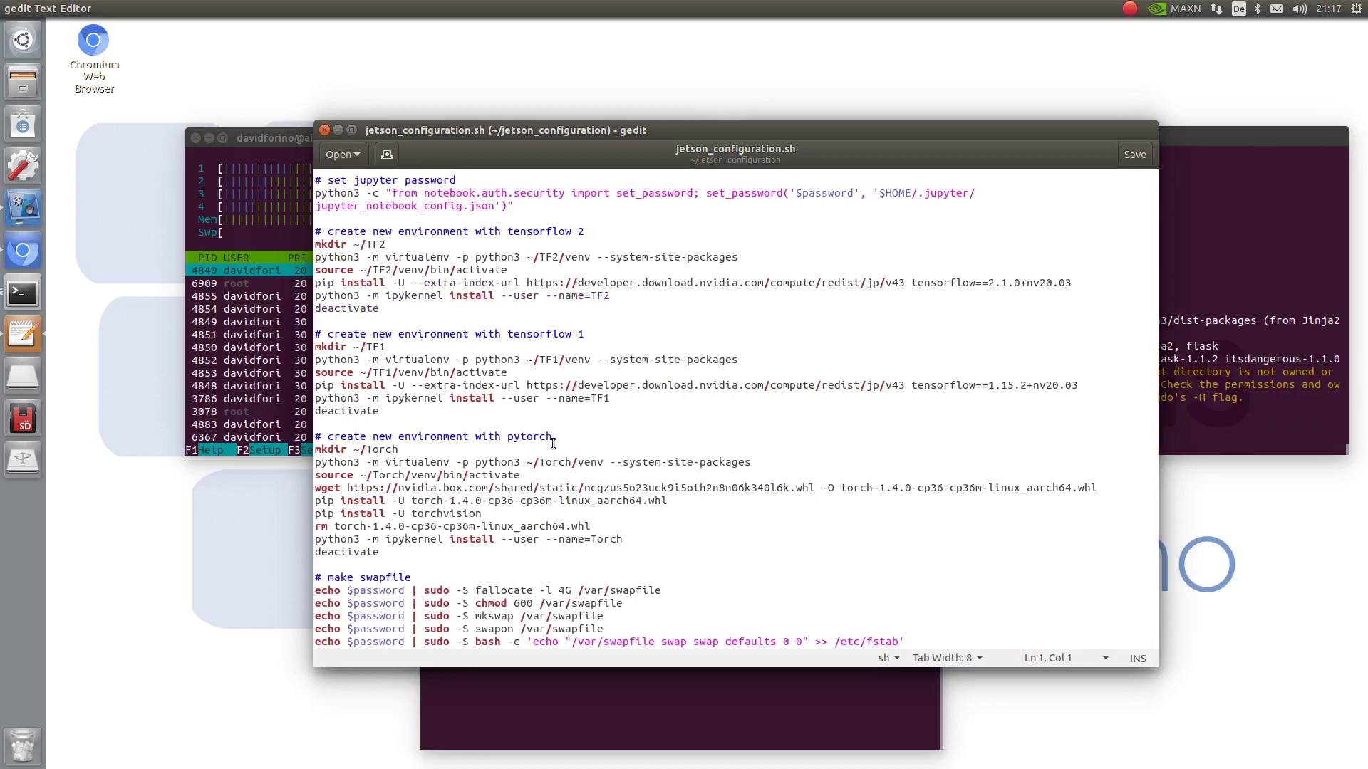
scroll(552, 443, "down", 3)
scroll(552, 442, "down", 2)
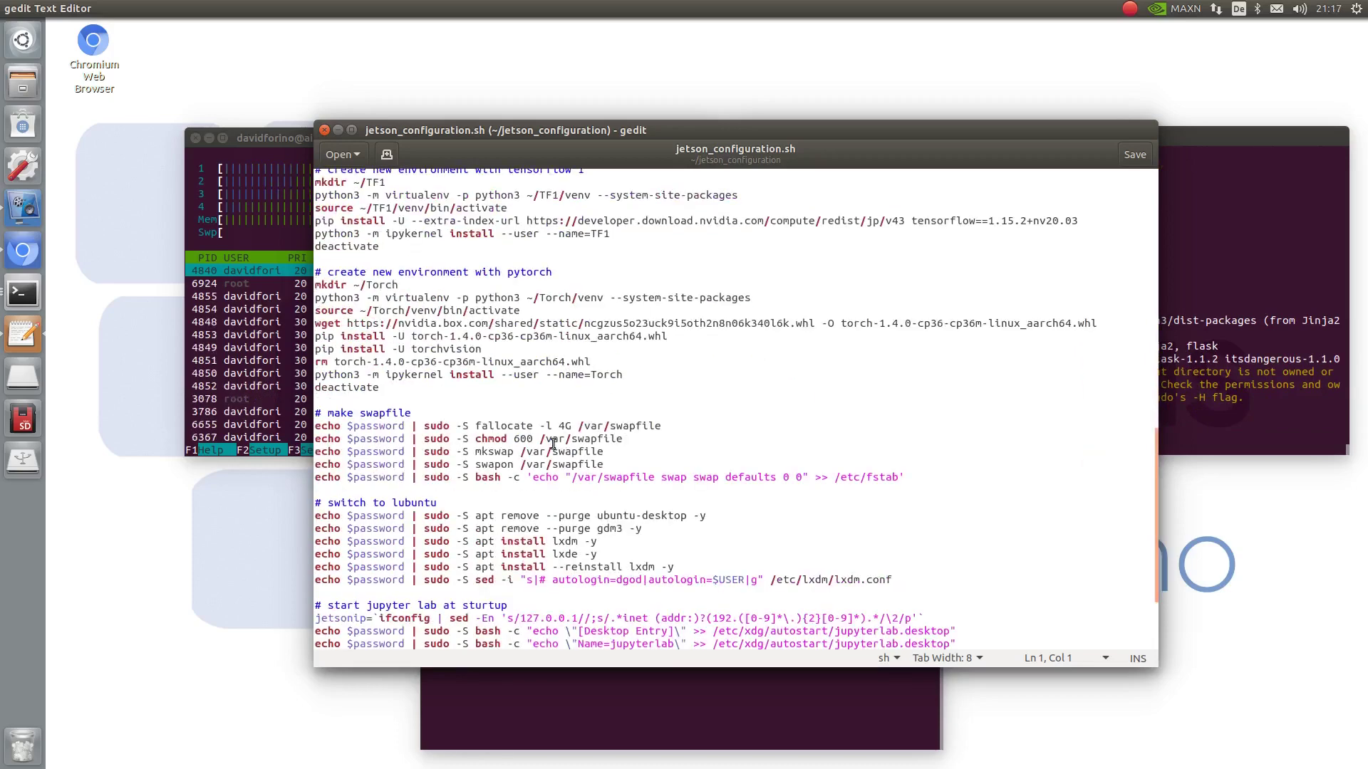
scroll(398, 408, "down", 2)
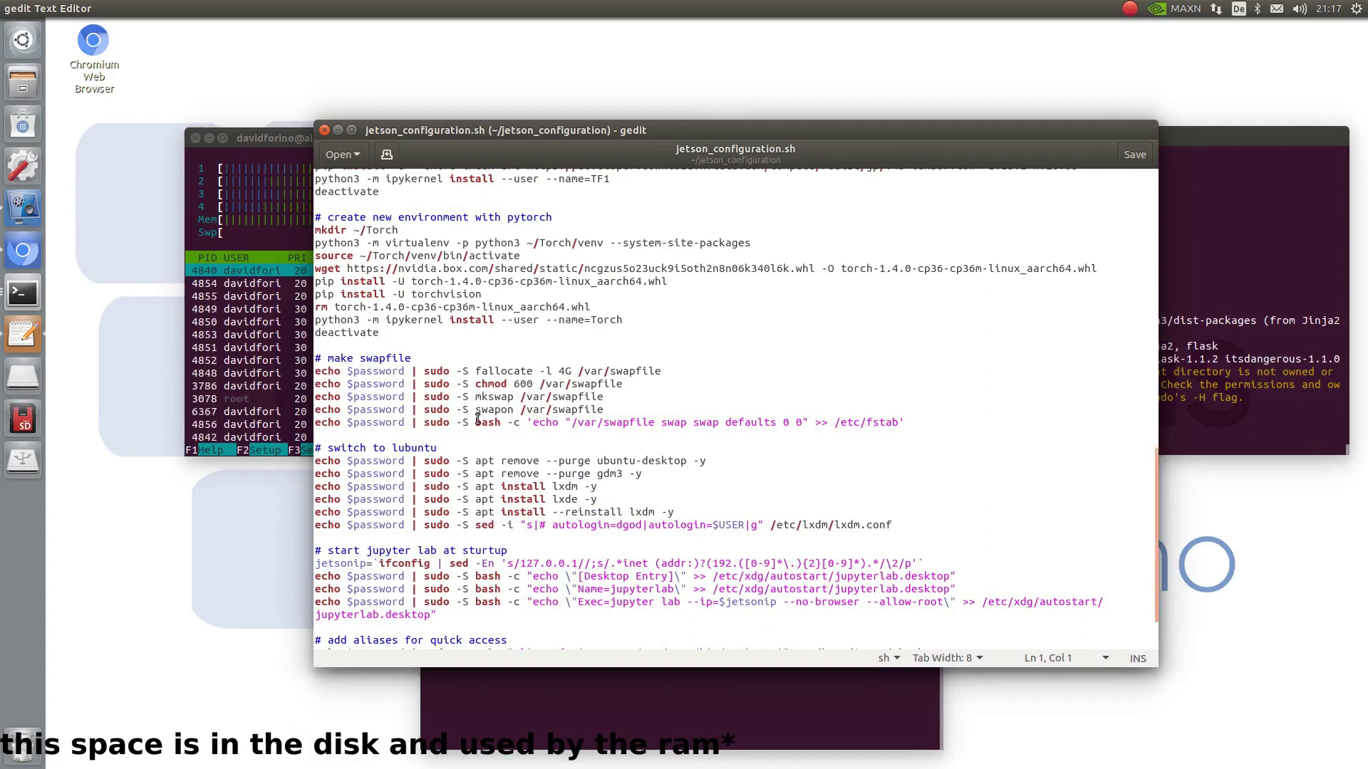
scroll(464, 410, "down", 2)
scroll(464, 410, "down", 1)
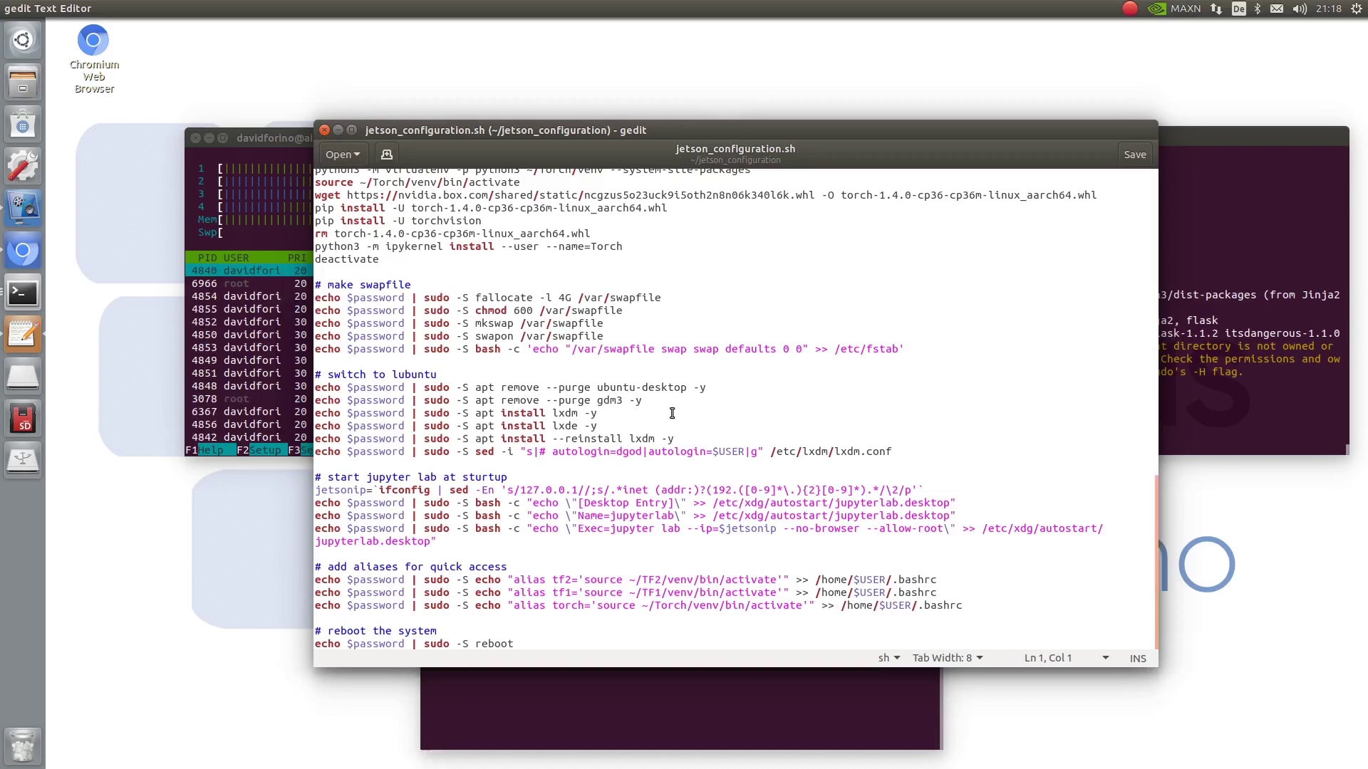
Close gedit, run ifconfig, select the eth0 address 192.168.2.122, and close the terminal.
left_click(325, 129)
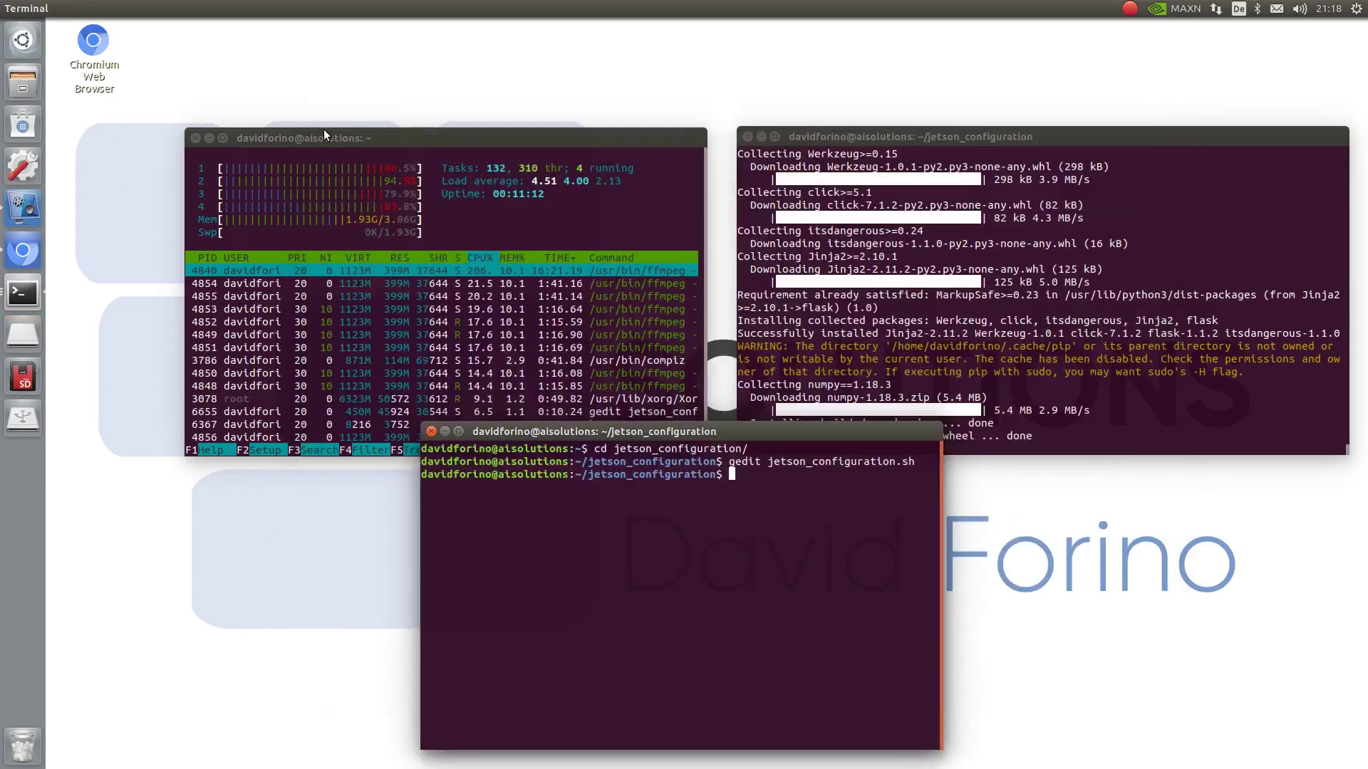
left_click_drag(738, 433, 618, 426)
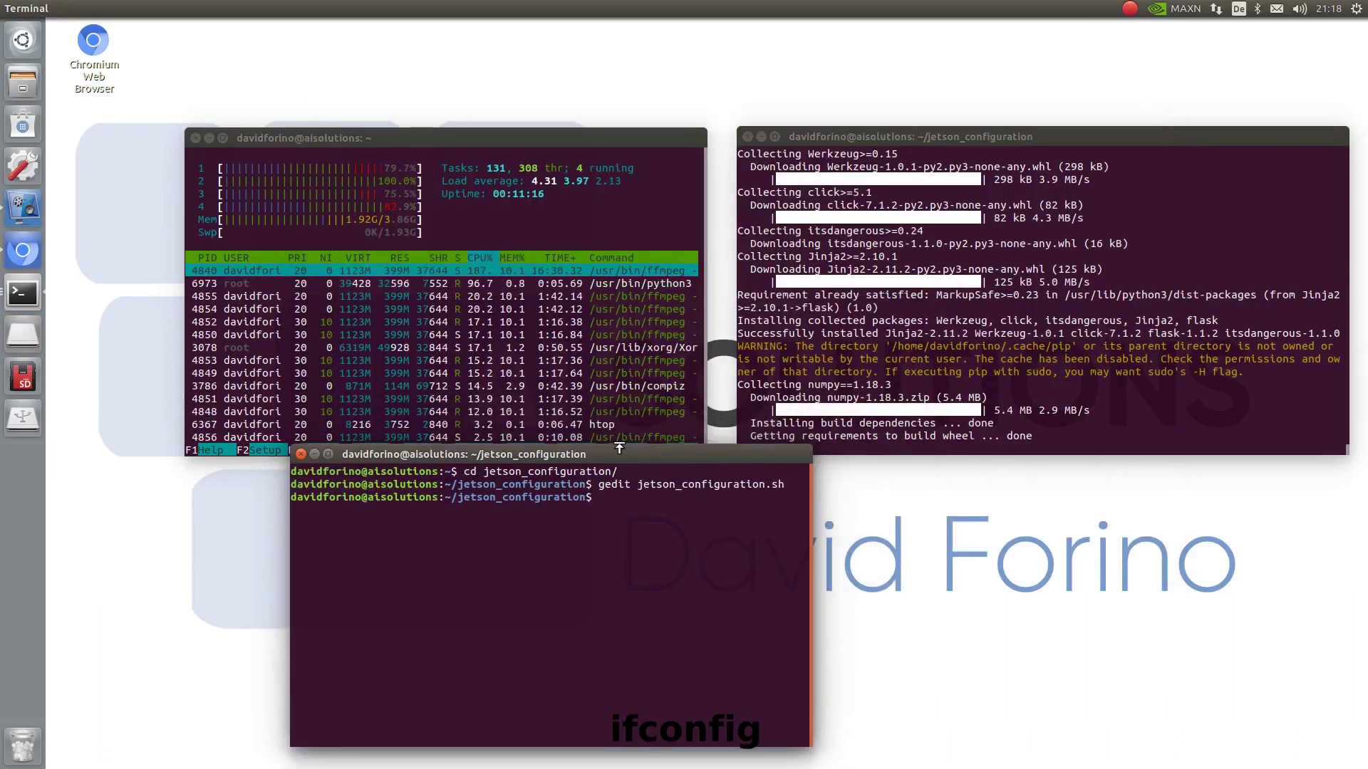
left_click_drag(618, 425, 617, 490)
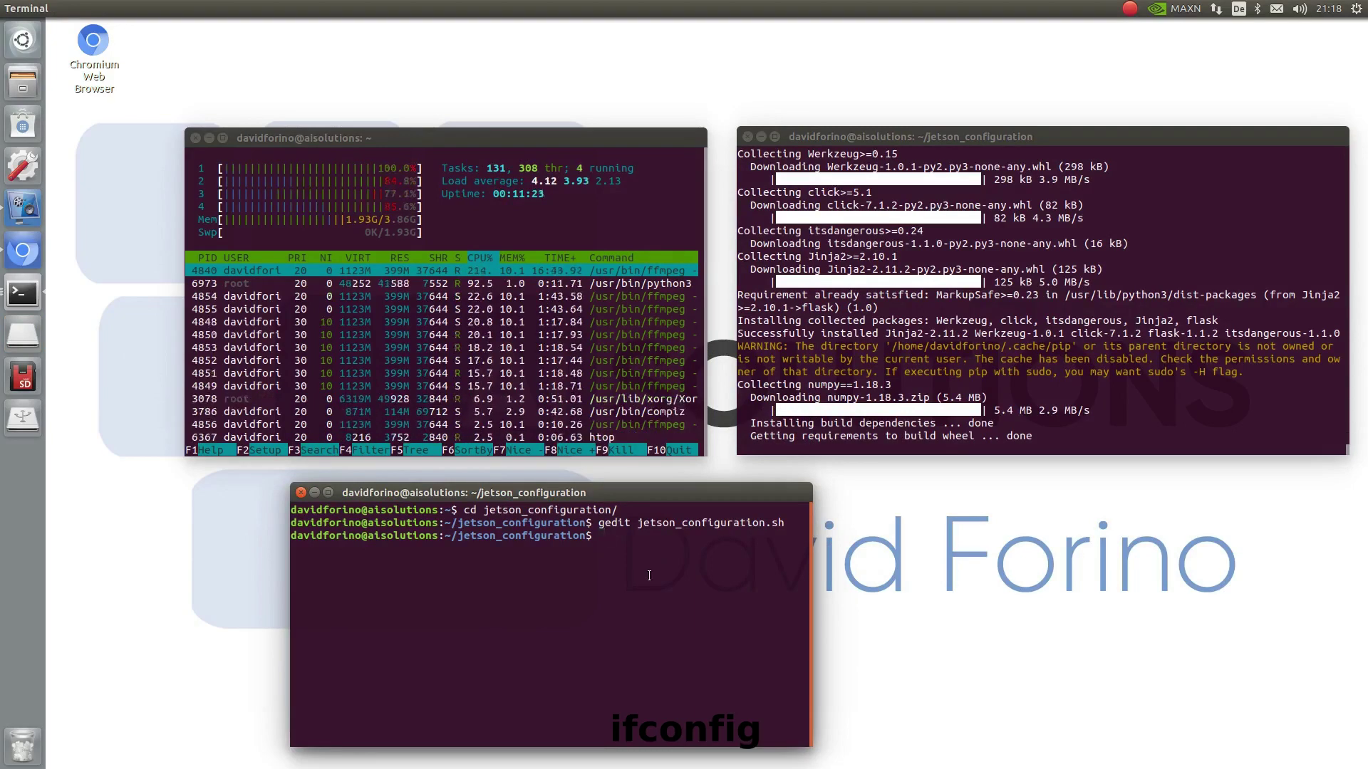
type("ifconfig")
key("Return")
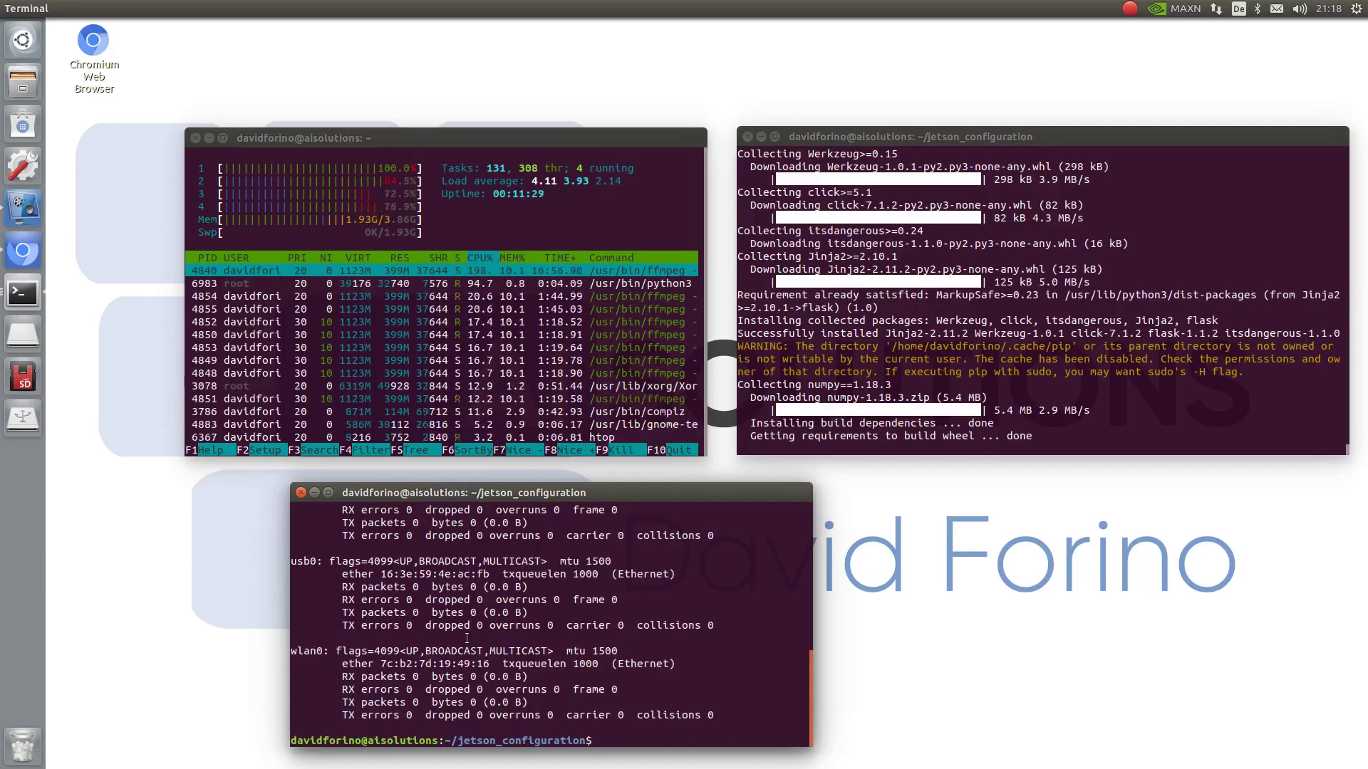
scroll(477, 638, "up", 2)
scroll(476, 639, "up", 2)
scroll(468, 638, "up", 2)
scroll(467, 639, "up", 2)
scroll(469, 639, "up", 2)
scroll(466, 639, "up", 1)
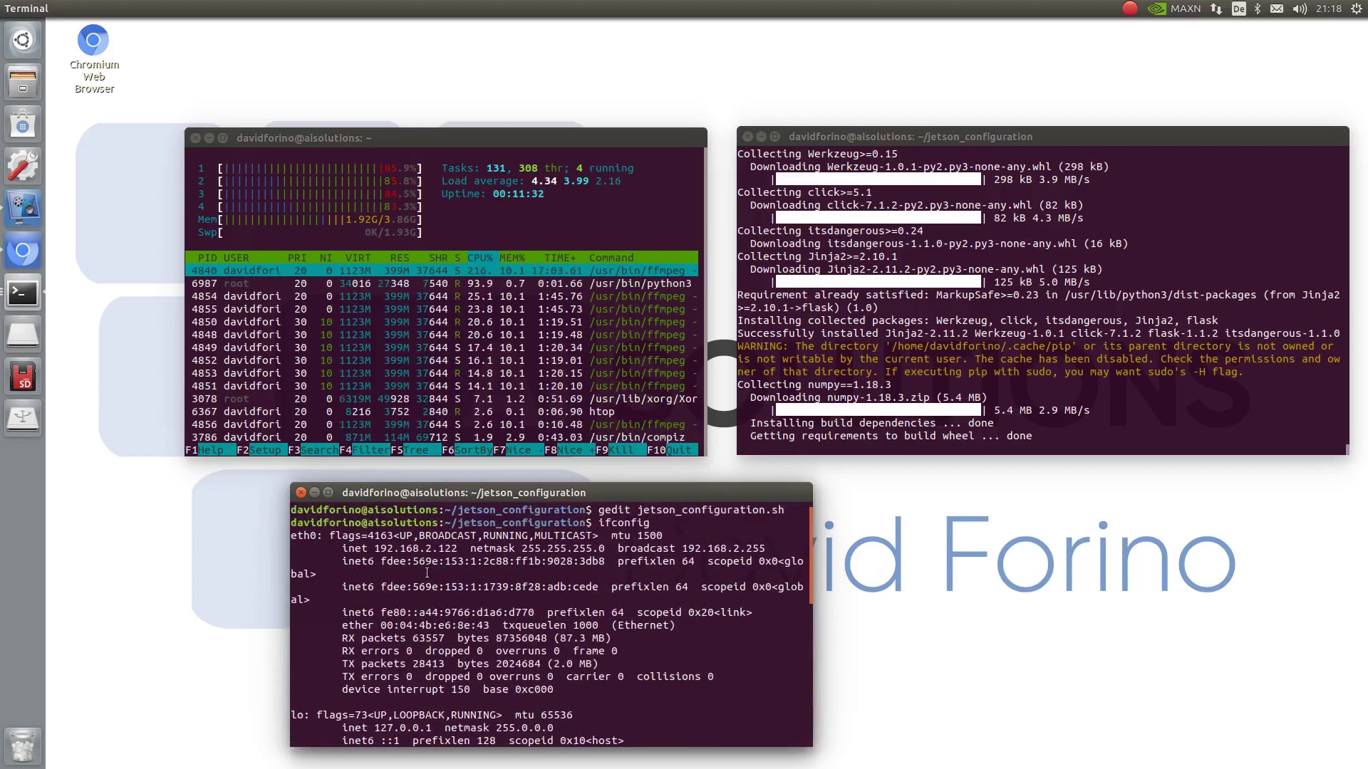
left_click_drag(374, 547, 458, 548)
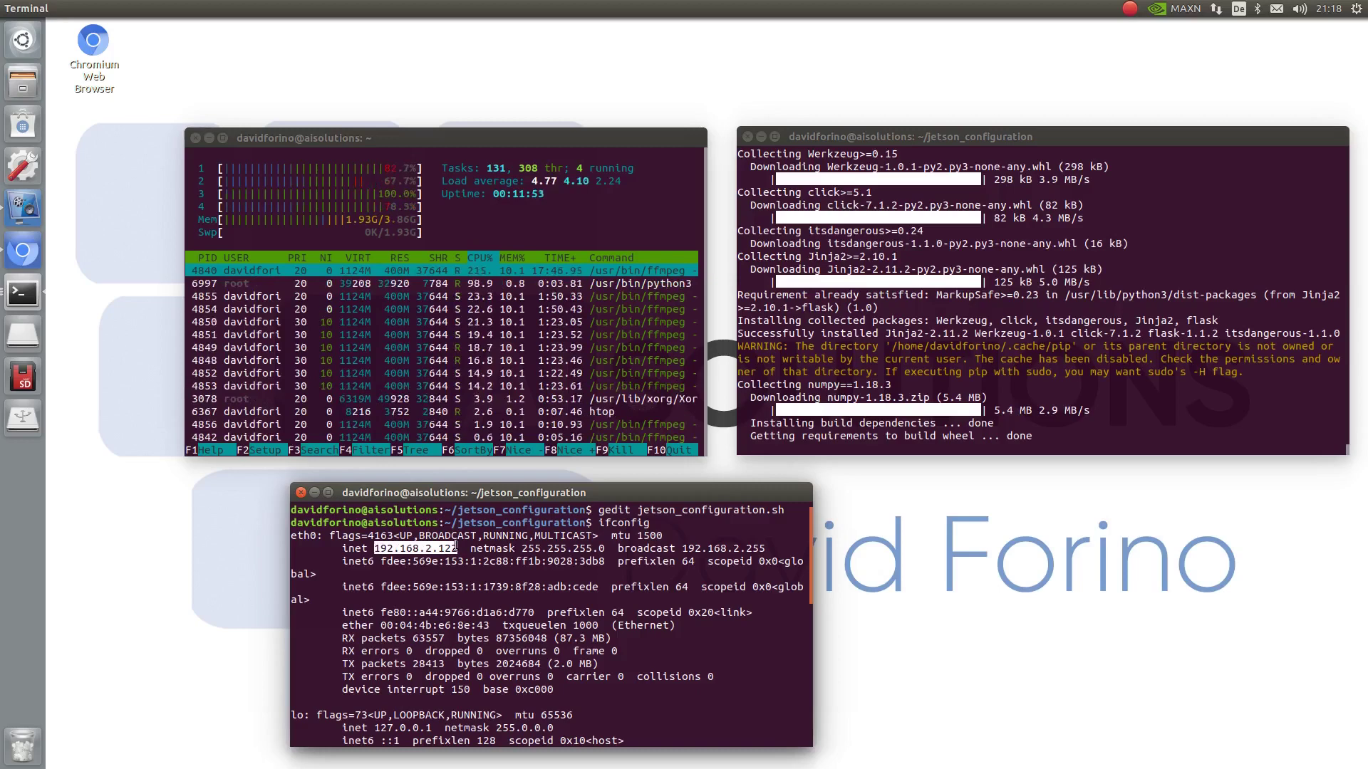
left_click(300, 492)
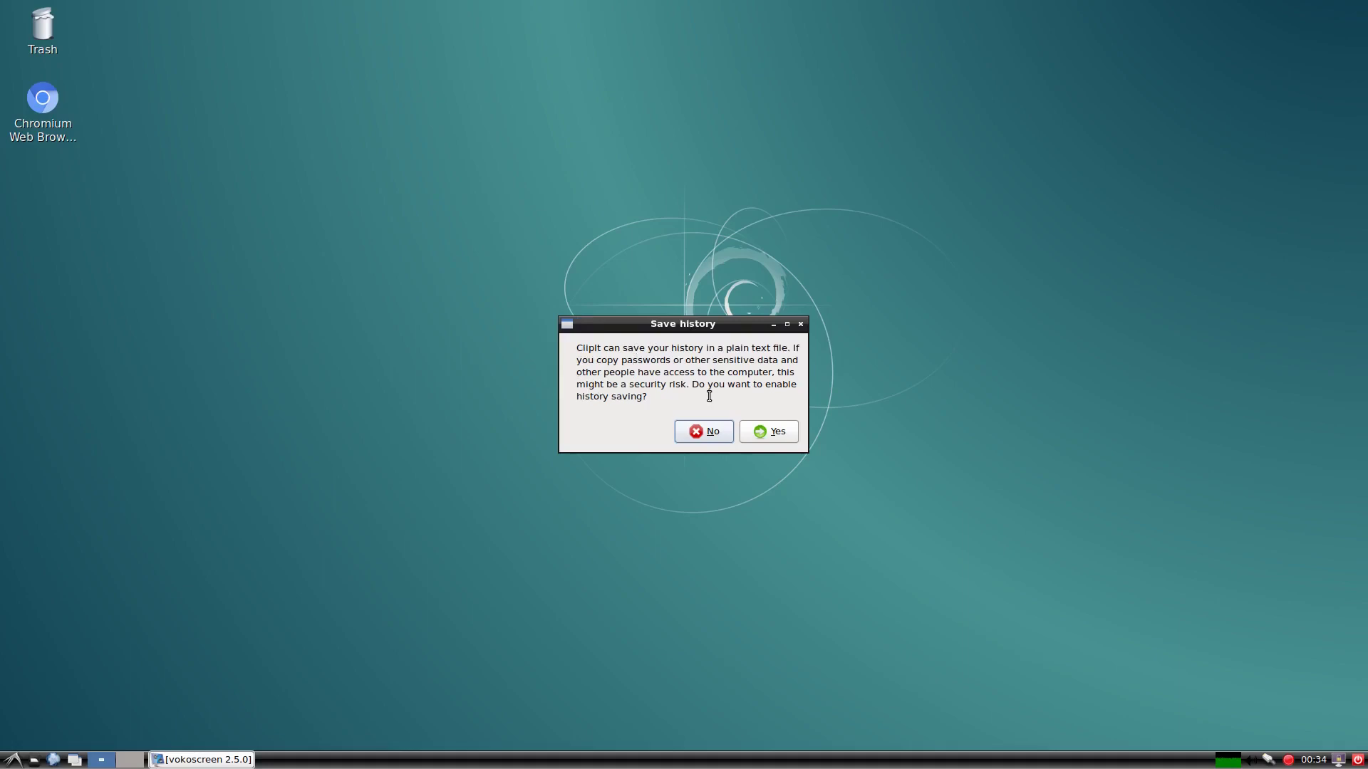
Decline ClipIt clipboard history saving and bring up the applications menu.
left_click(705, 434)
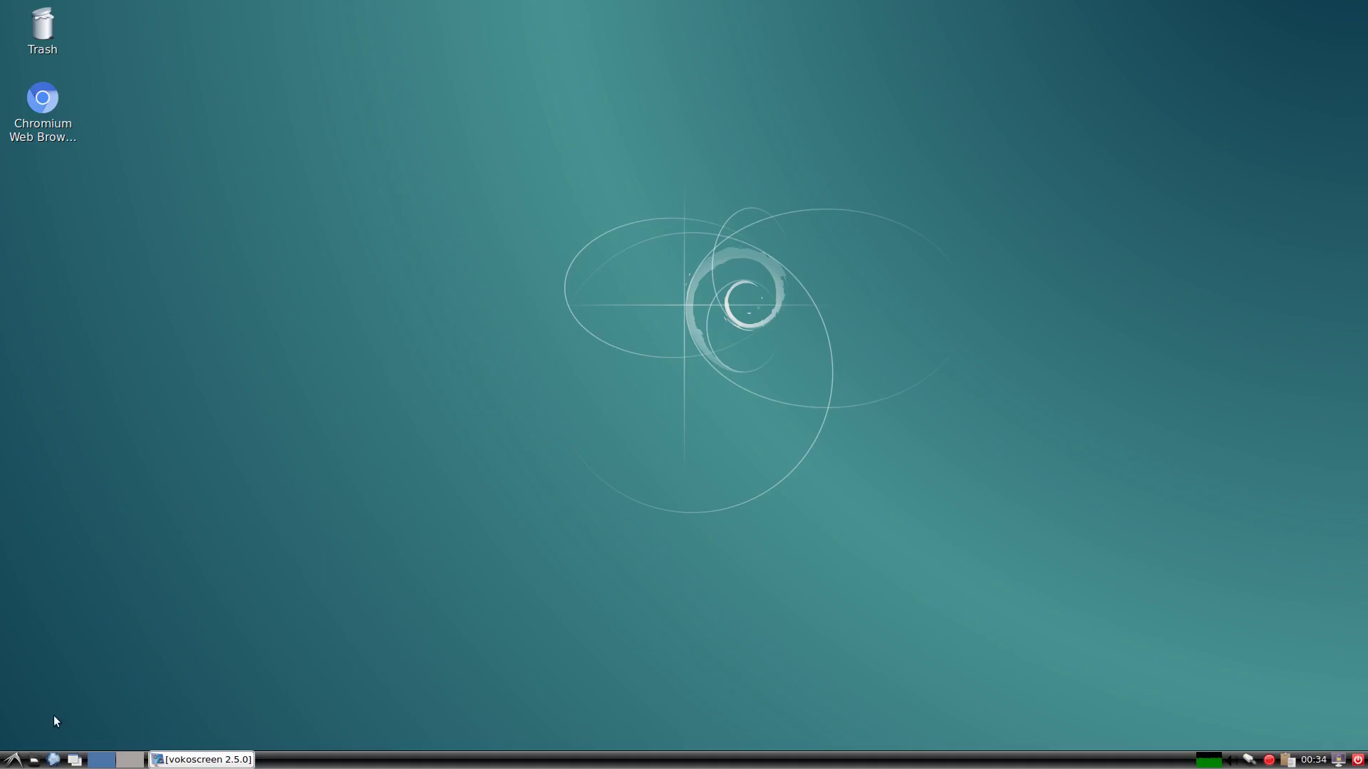
left_click(14, 763)
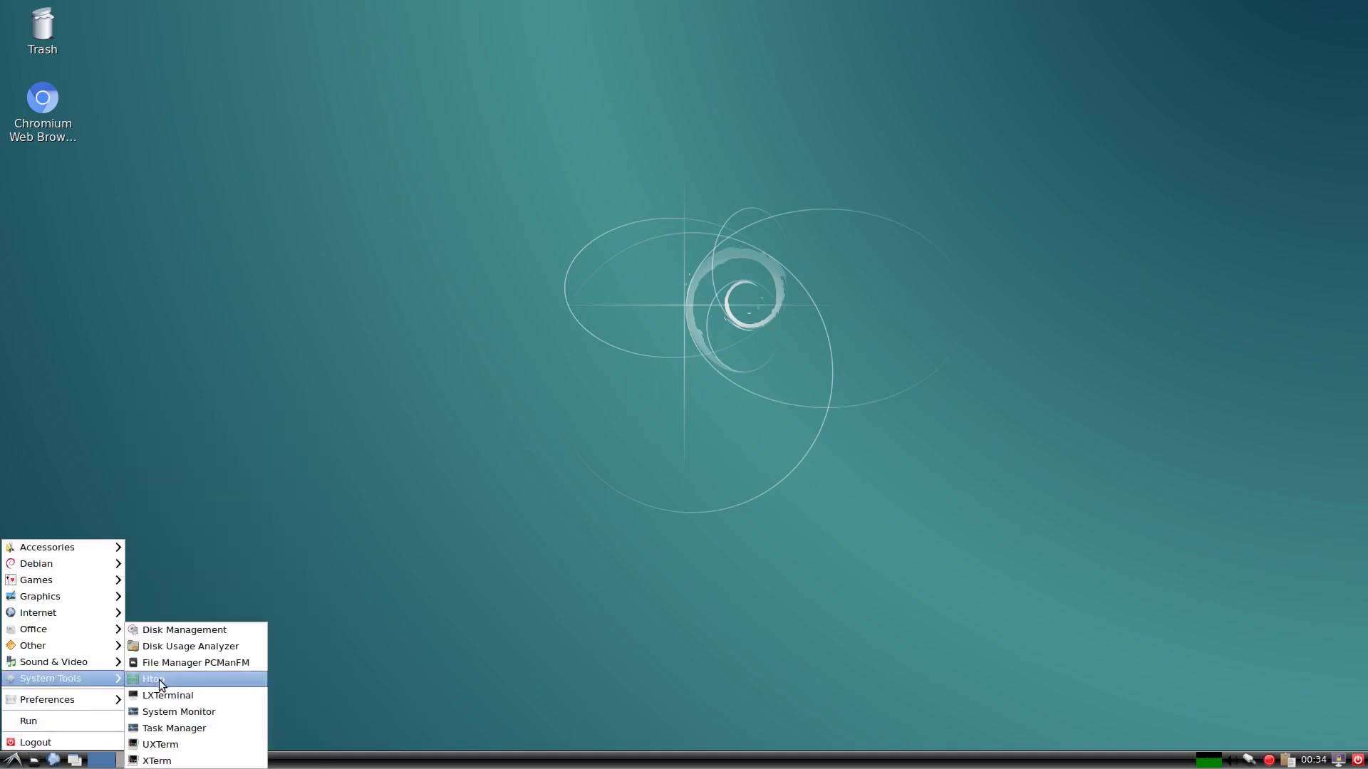
mouse_move(50, 678)
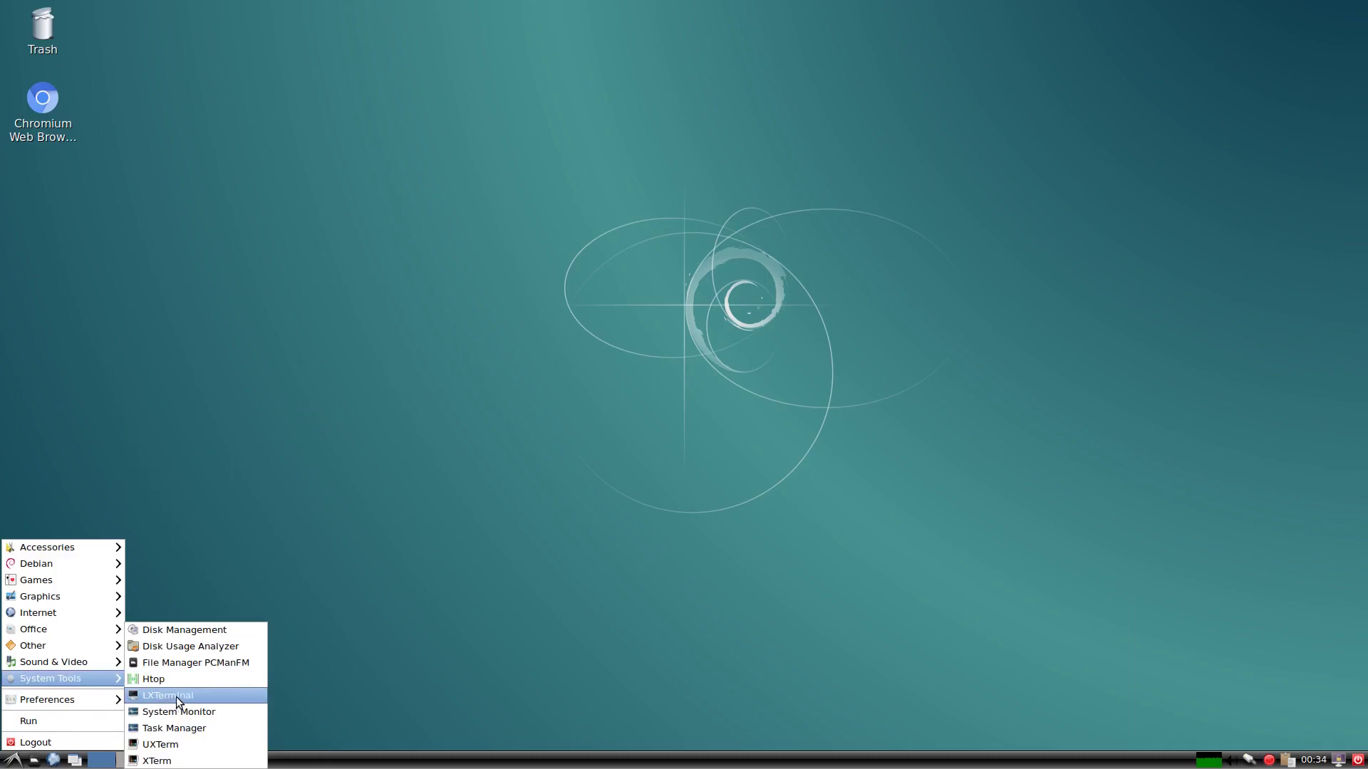
Launch LXTerminal and run ifconfig.
left_click(176, 697)
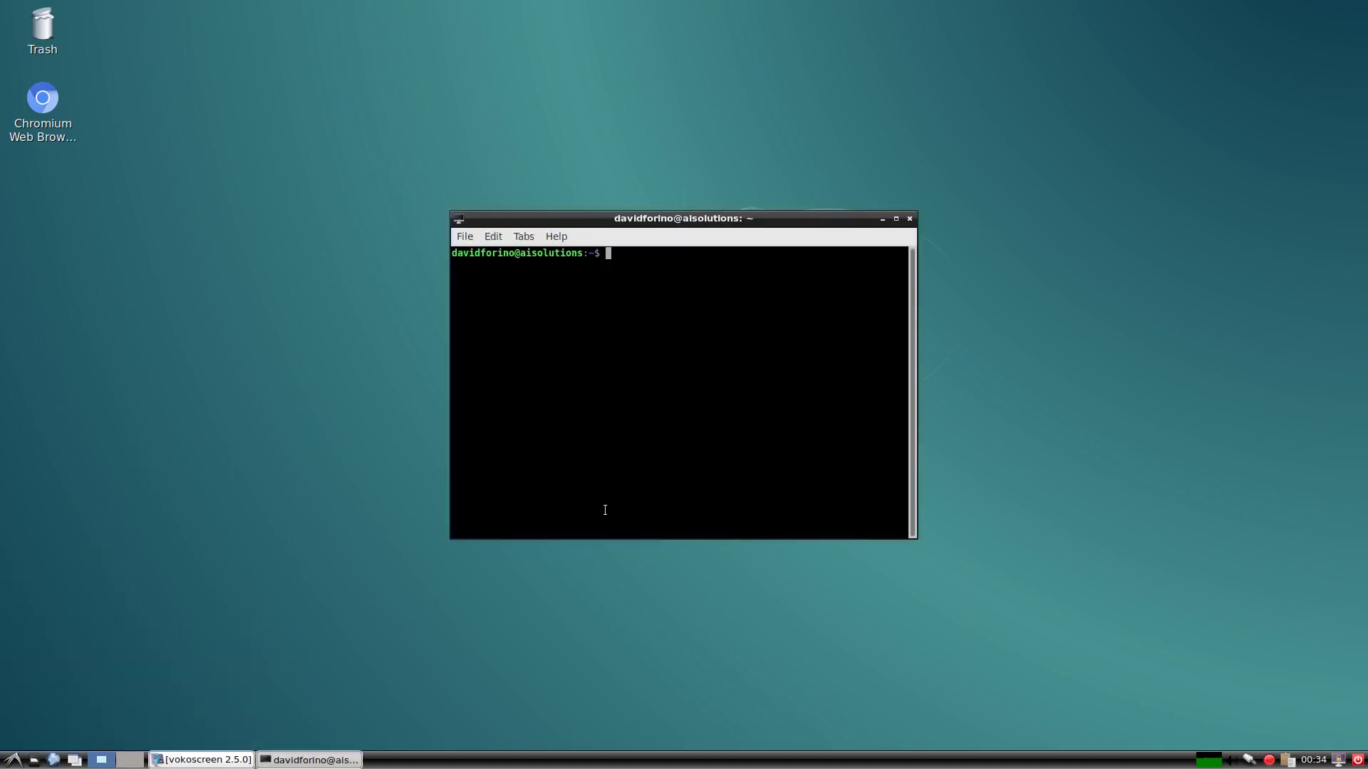
left_click_drag(759, 225, 937, 164)
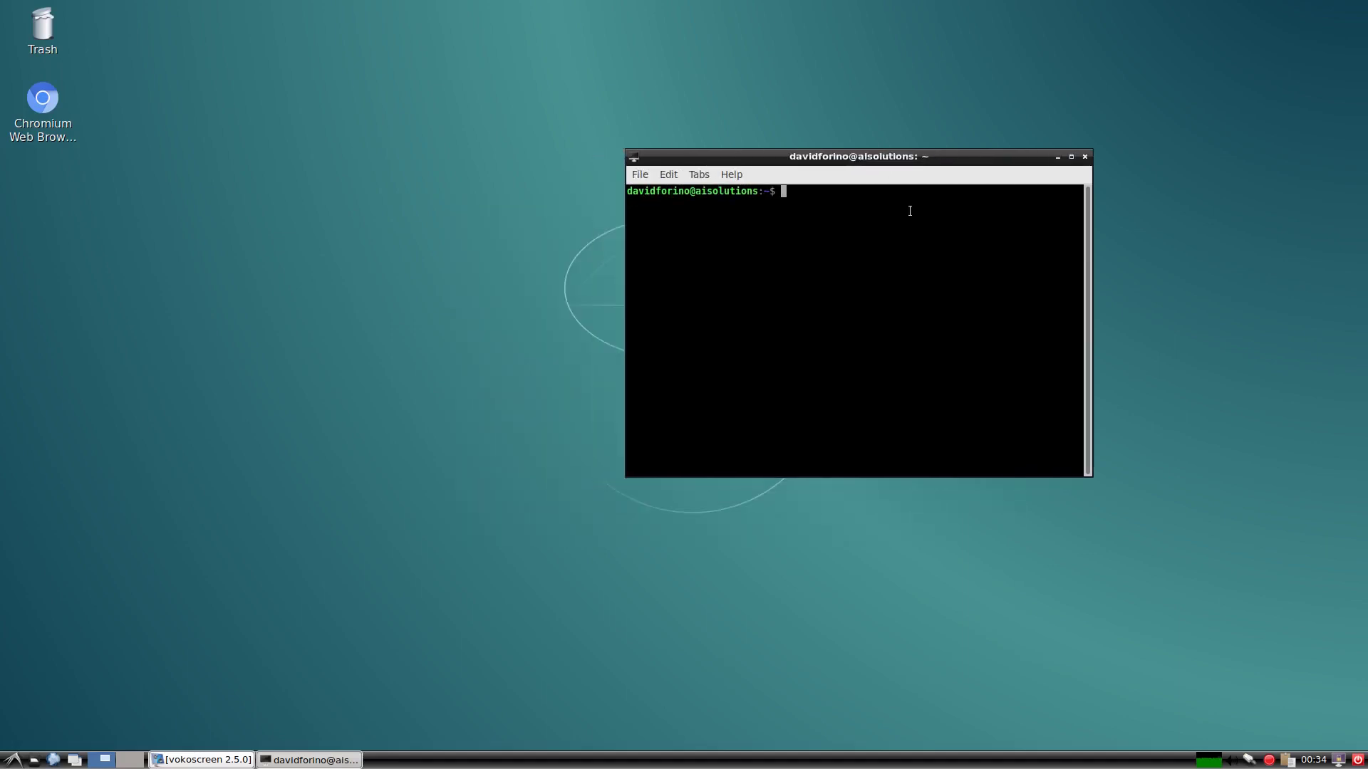
type("ifco")
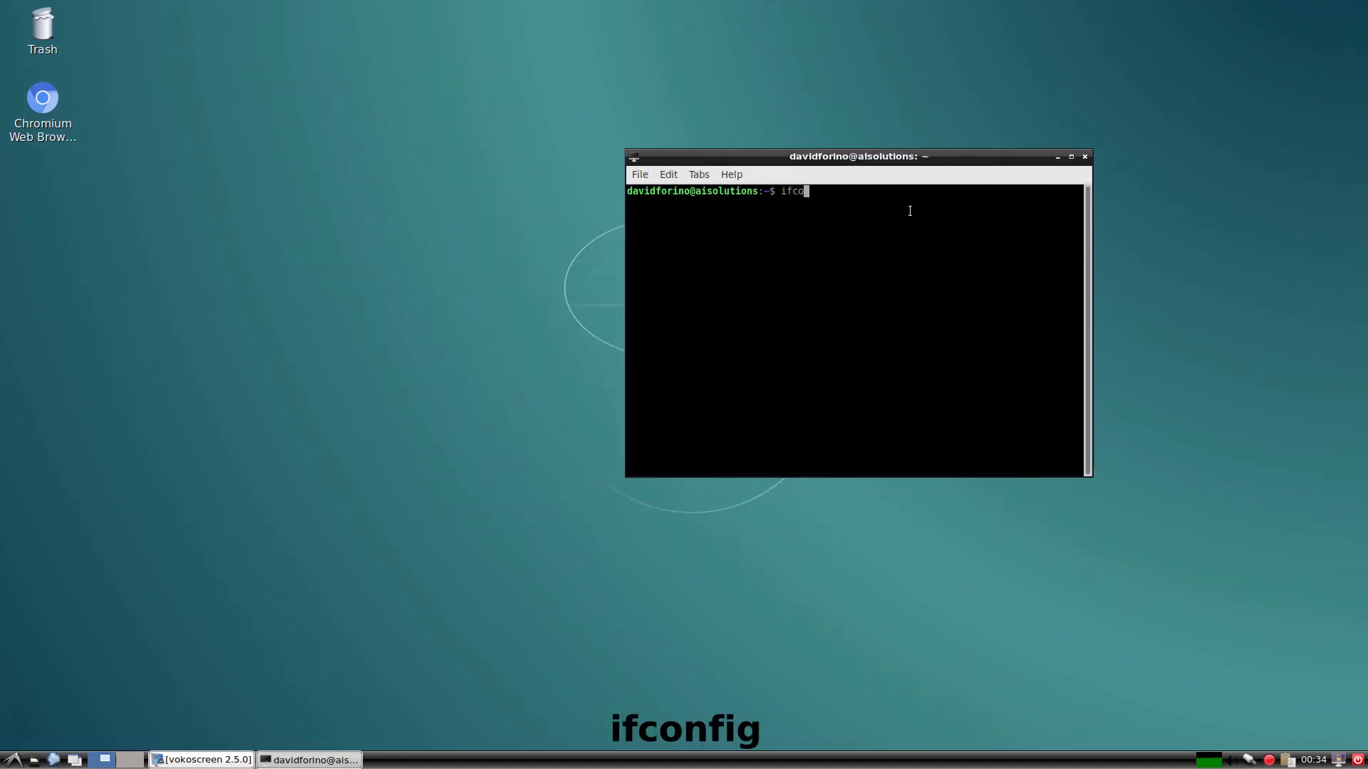
type("nfig")
key("Return")
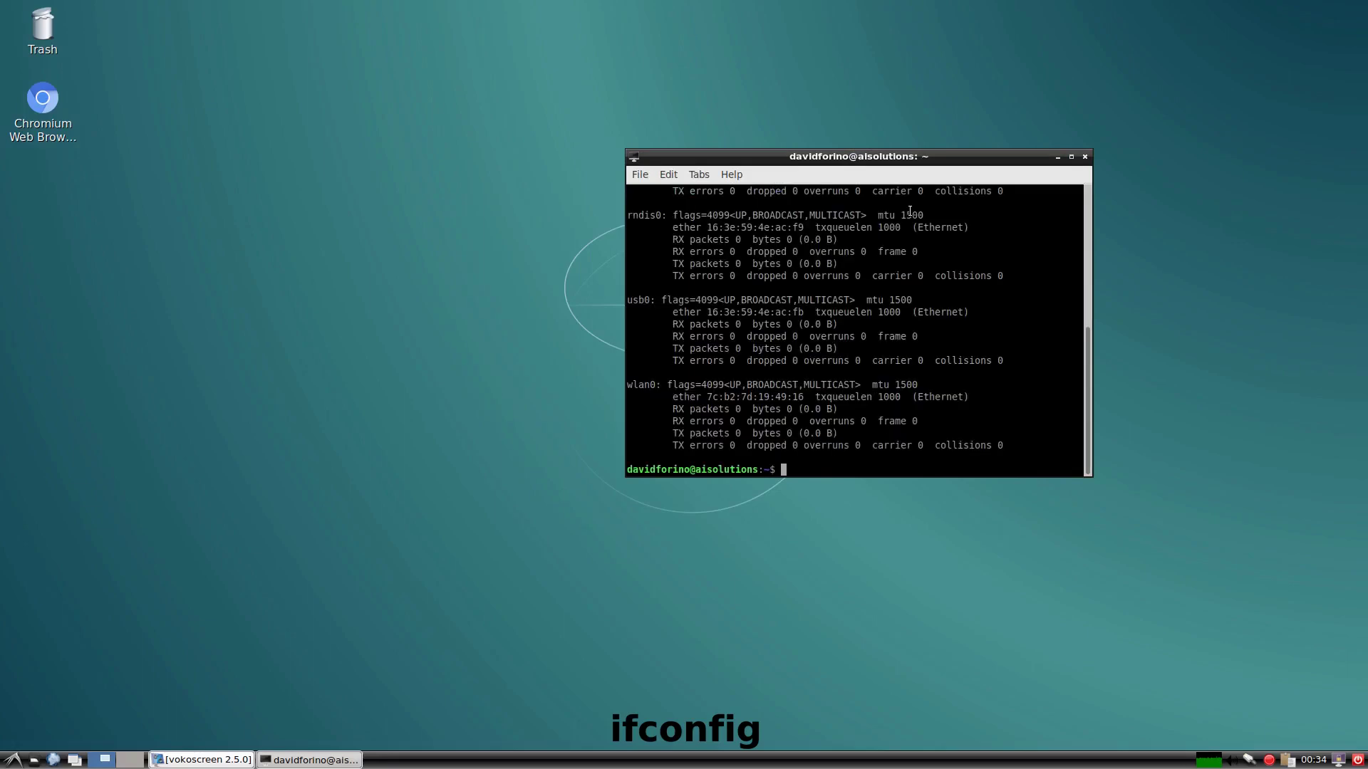
Copy the eth0 address 192.168.2.122 from the enlarged ifconfig output.
left_click_drag(1093, 479, 1241, 648)
scroll(864, 454, "up", 2)
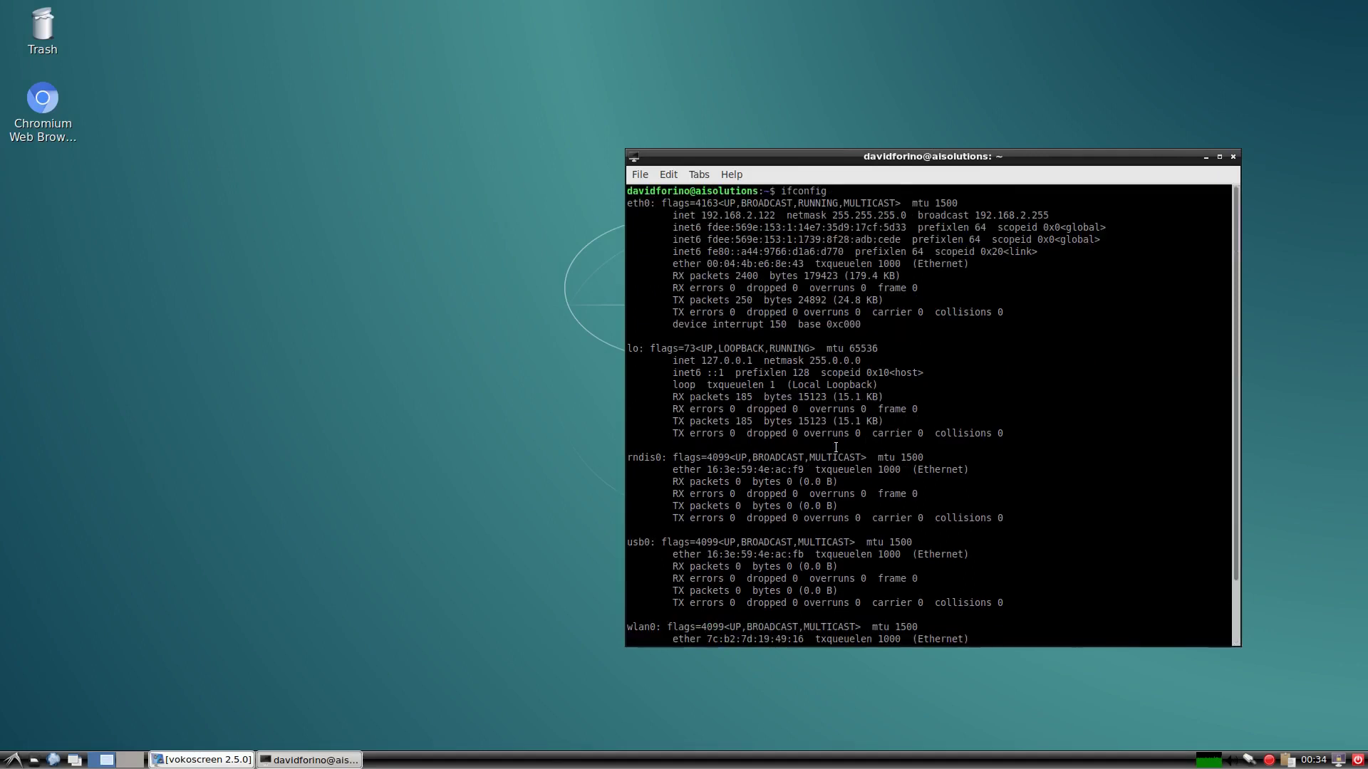
left_click_drag(701, 217, 776, 216)
key("ctrl+c")
right_click(727, 217)
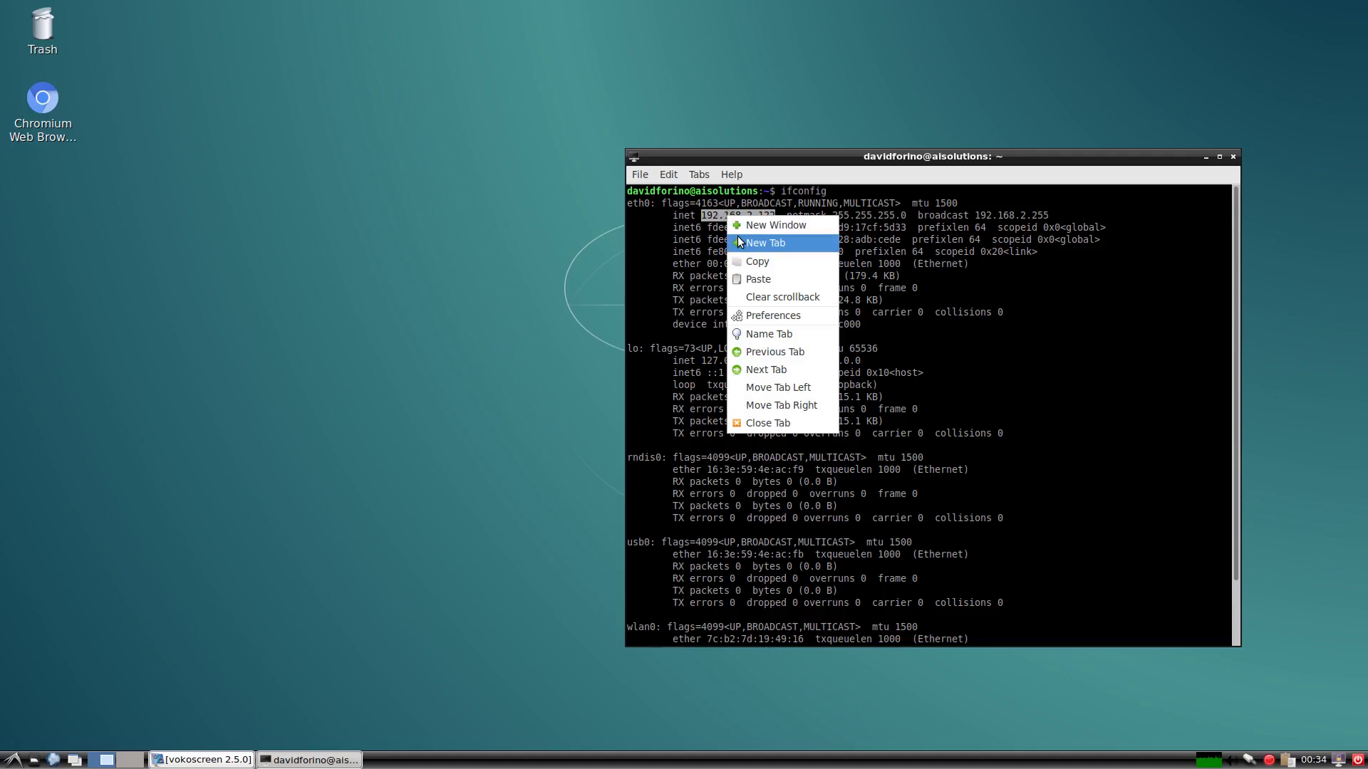
left_click(753, 261)
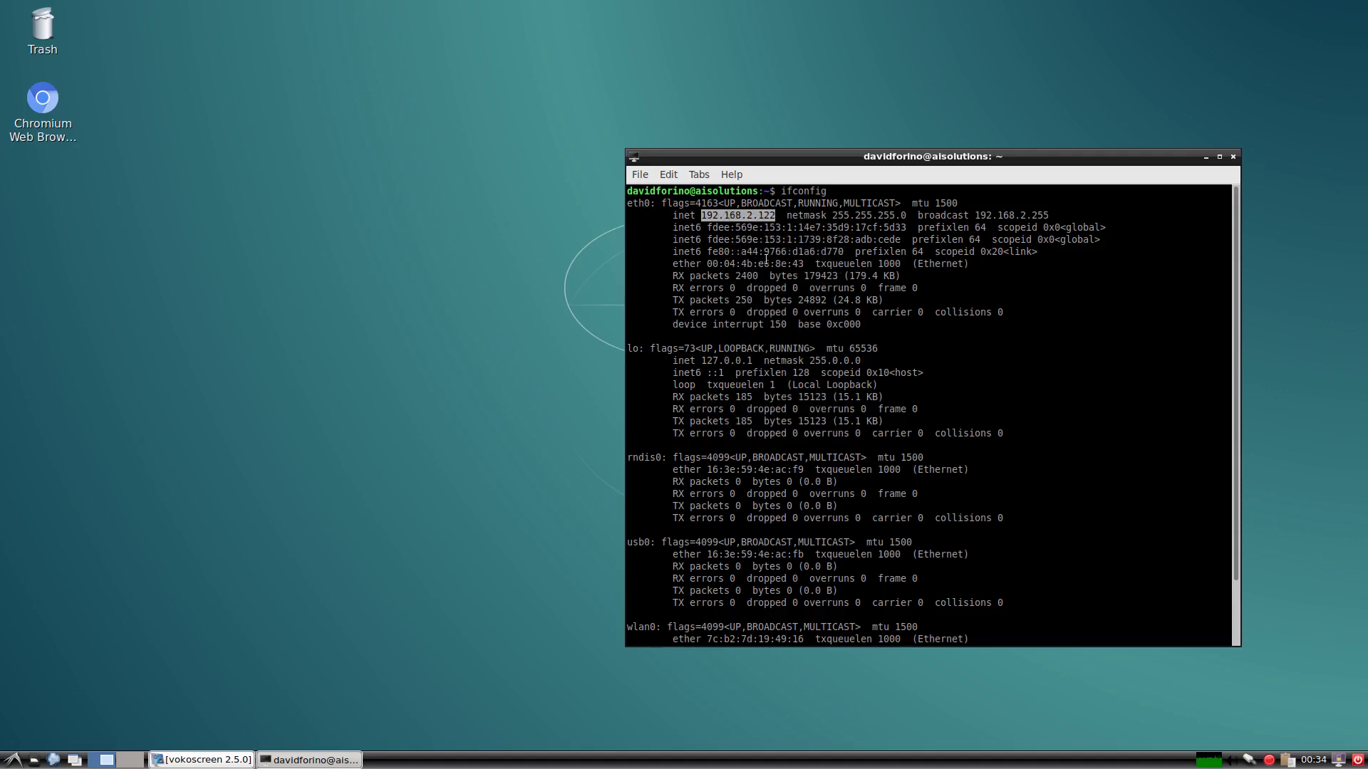
left_click(765, 261)
scroll(797, 546, "down", 2)
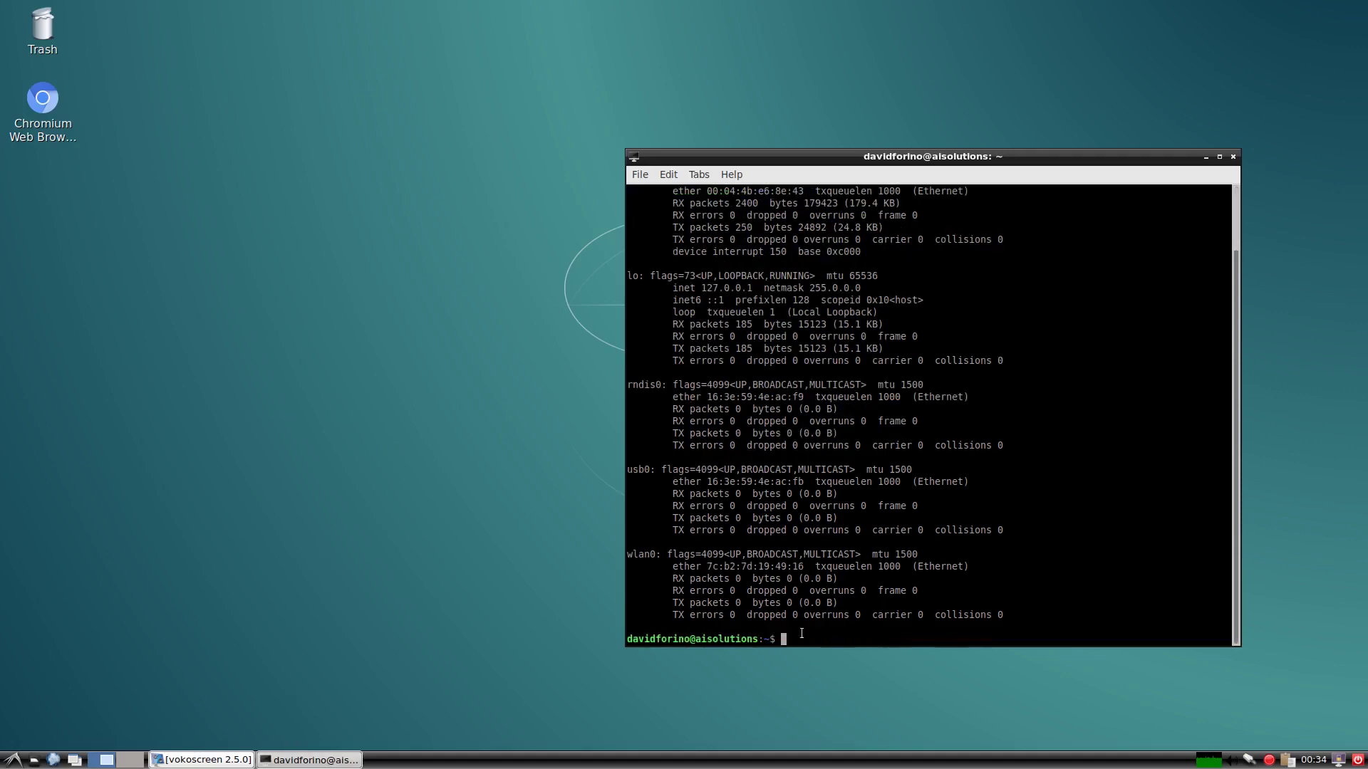
left_click(48, 96)
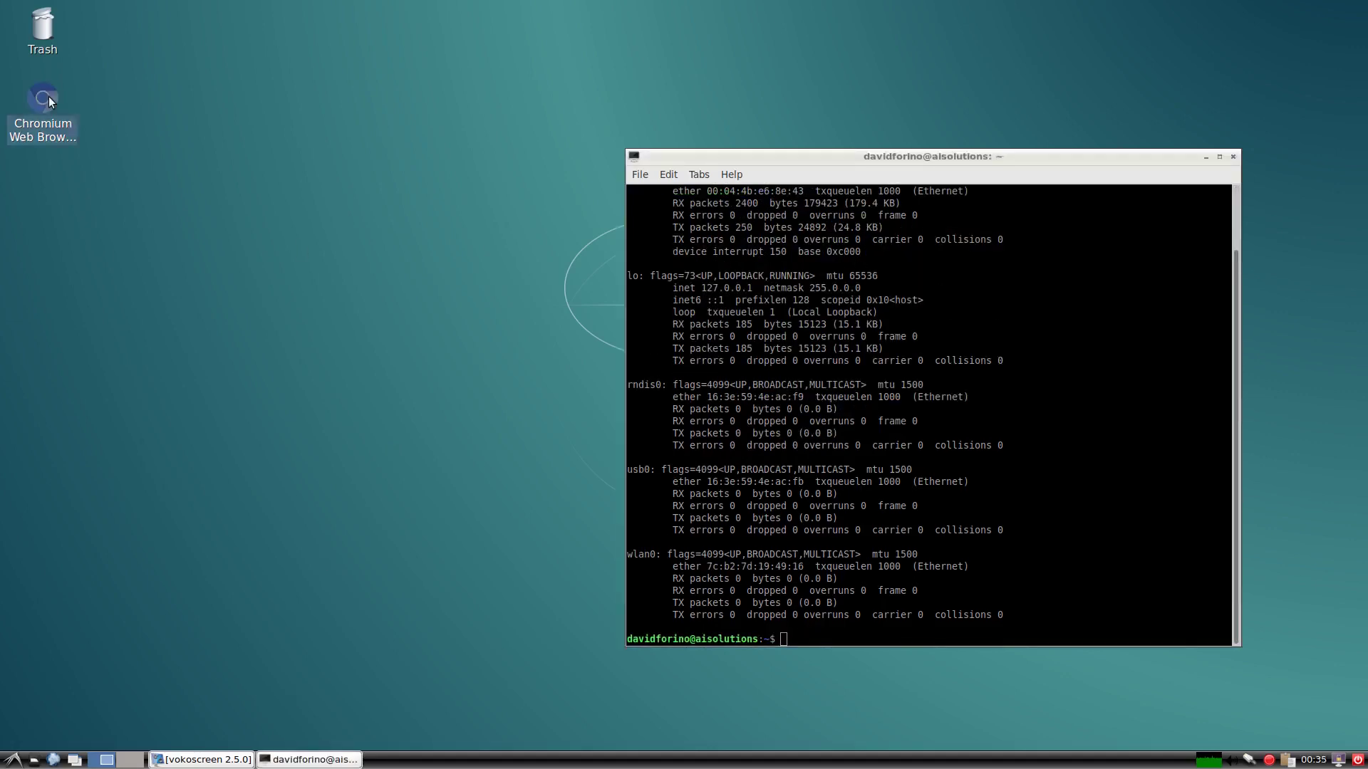
Launch Chromium and load the Jupyter server at the pasted address 192.168.2.122:8888.
double_click(48, 96)
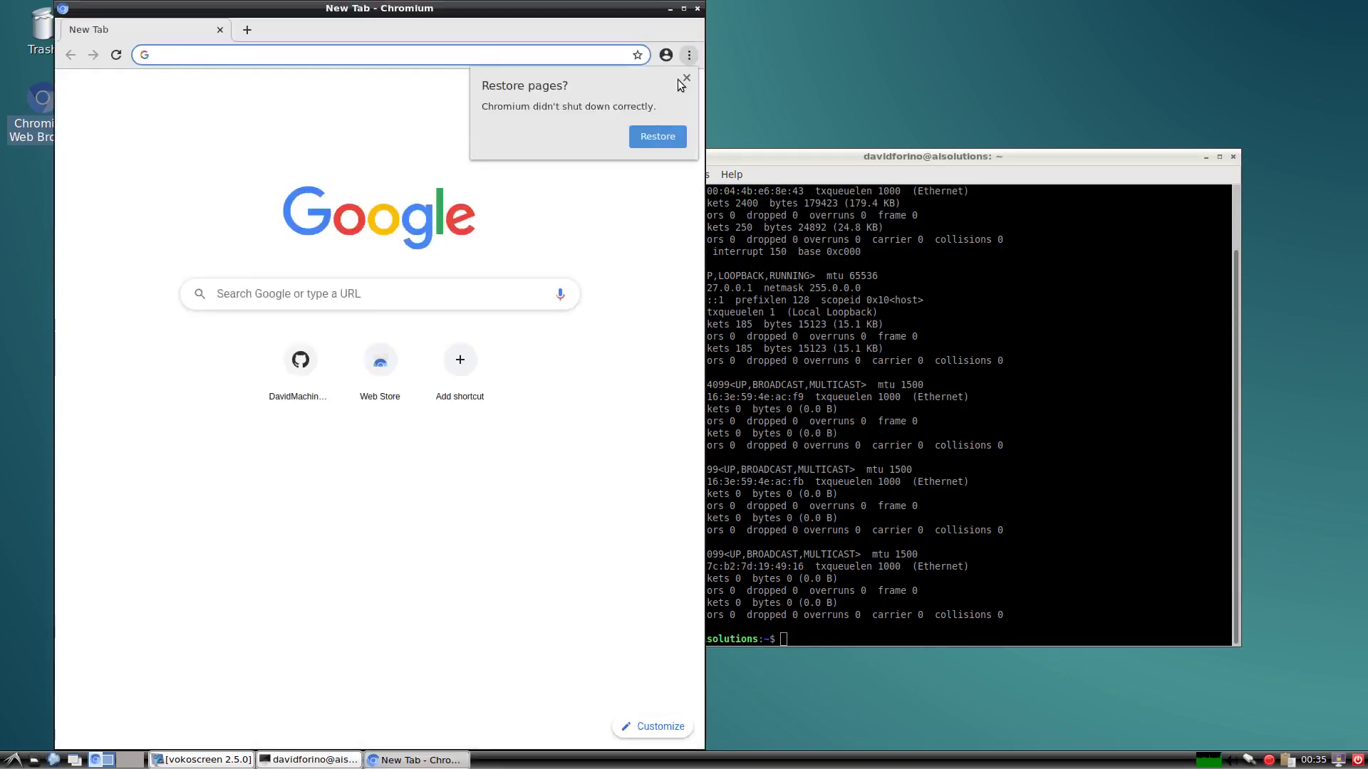
left_click(686, 76)
right_click(242, 55)
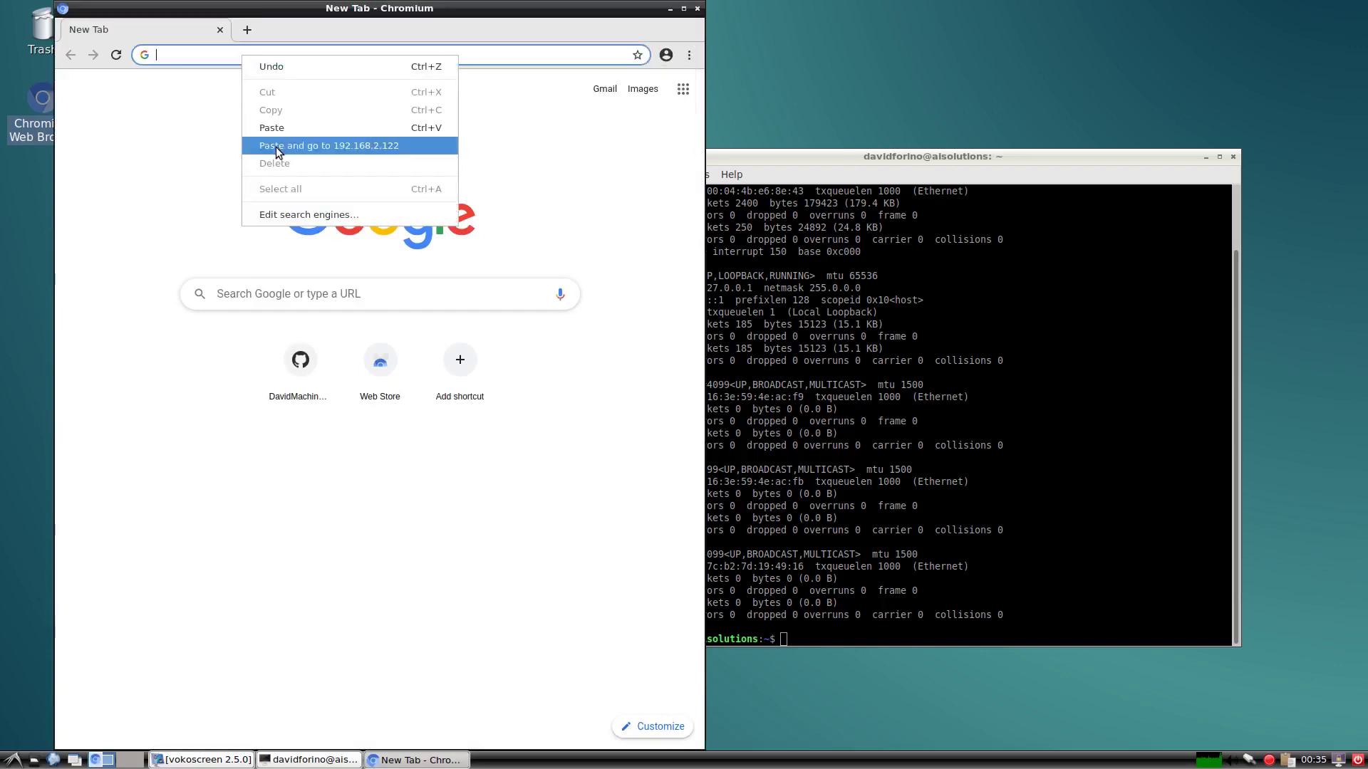
left_click(276, 127)
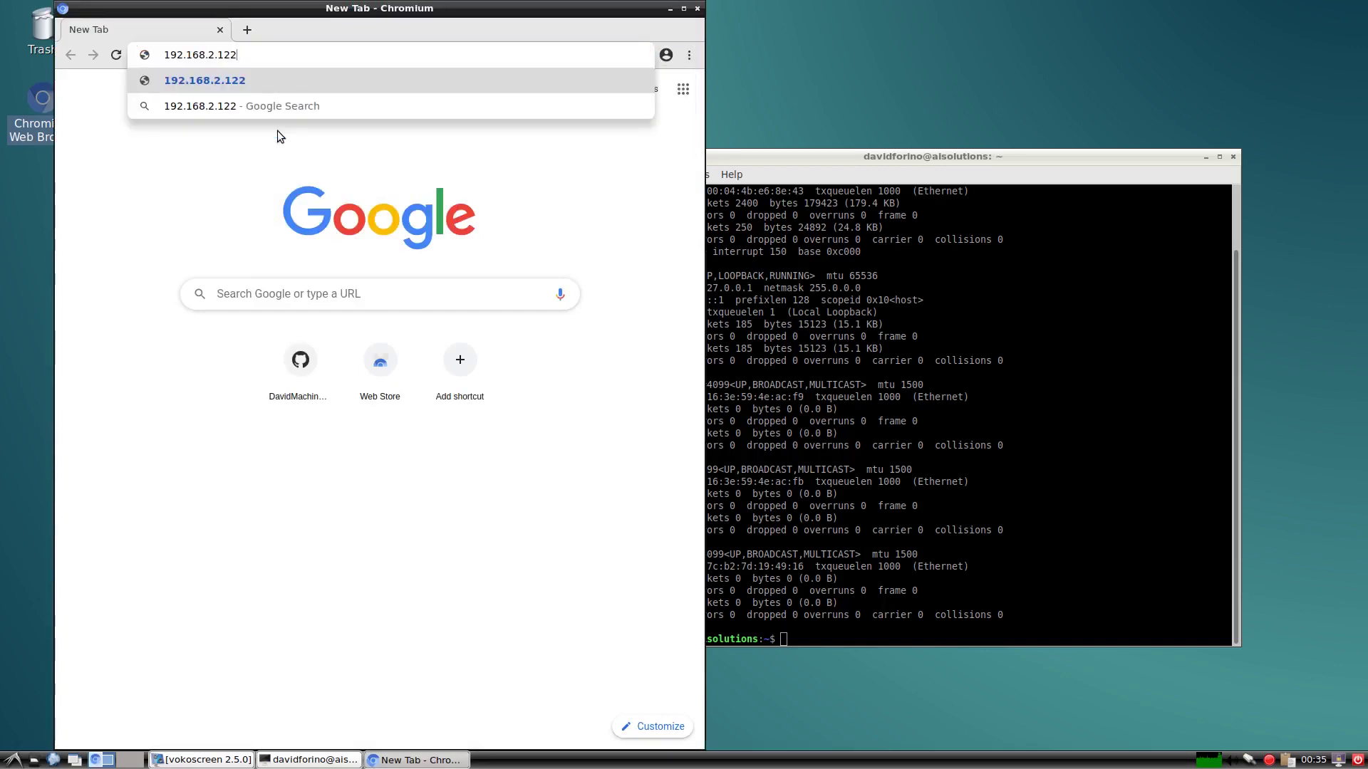
type(":")
type("8888")
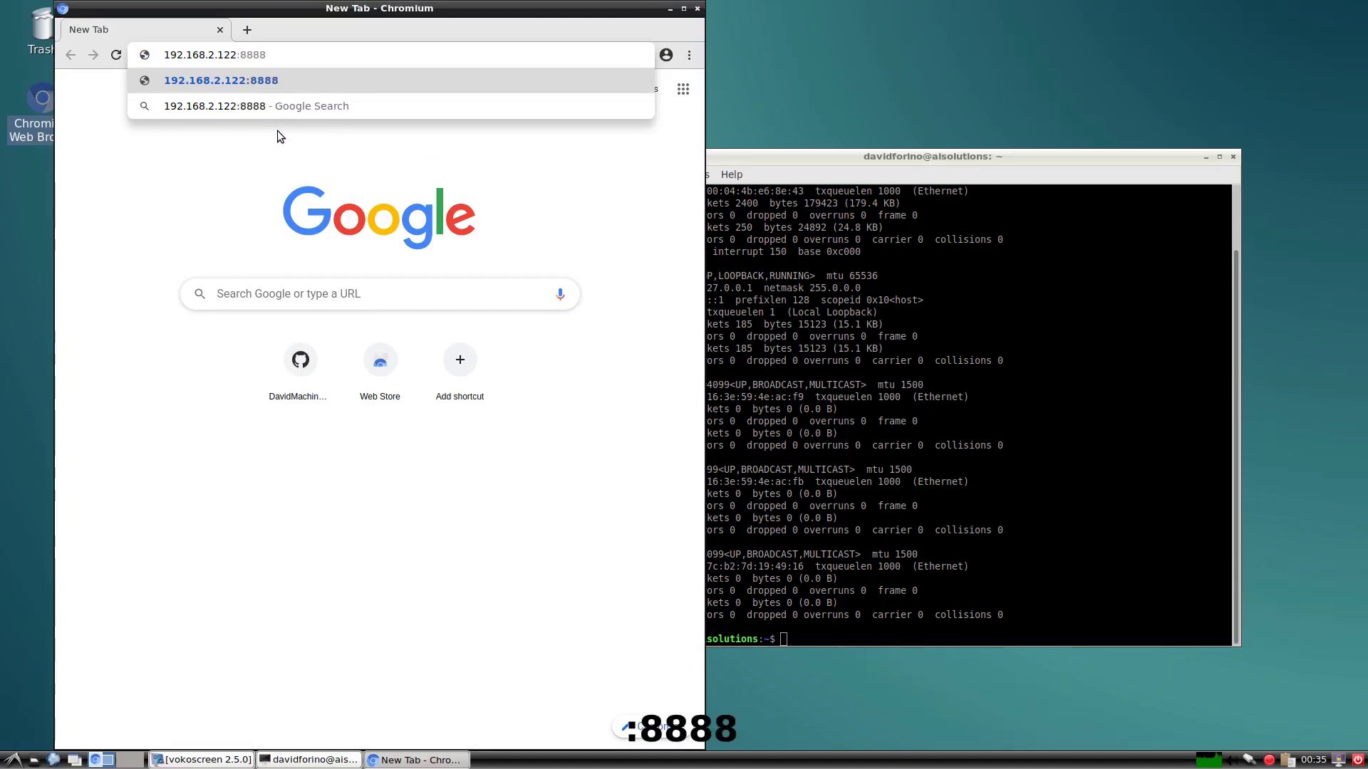
key("Return")
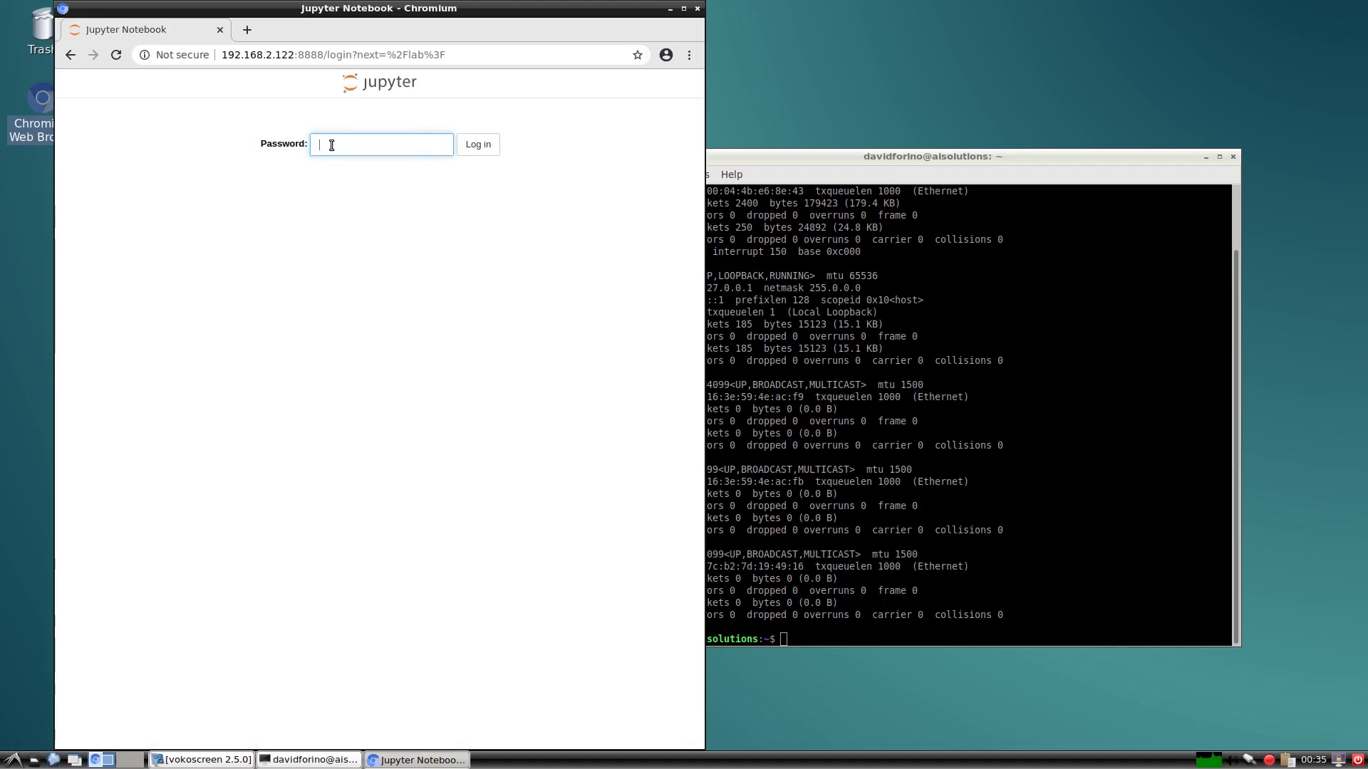
type("****")
type("**")
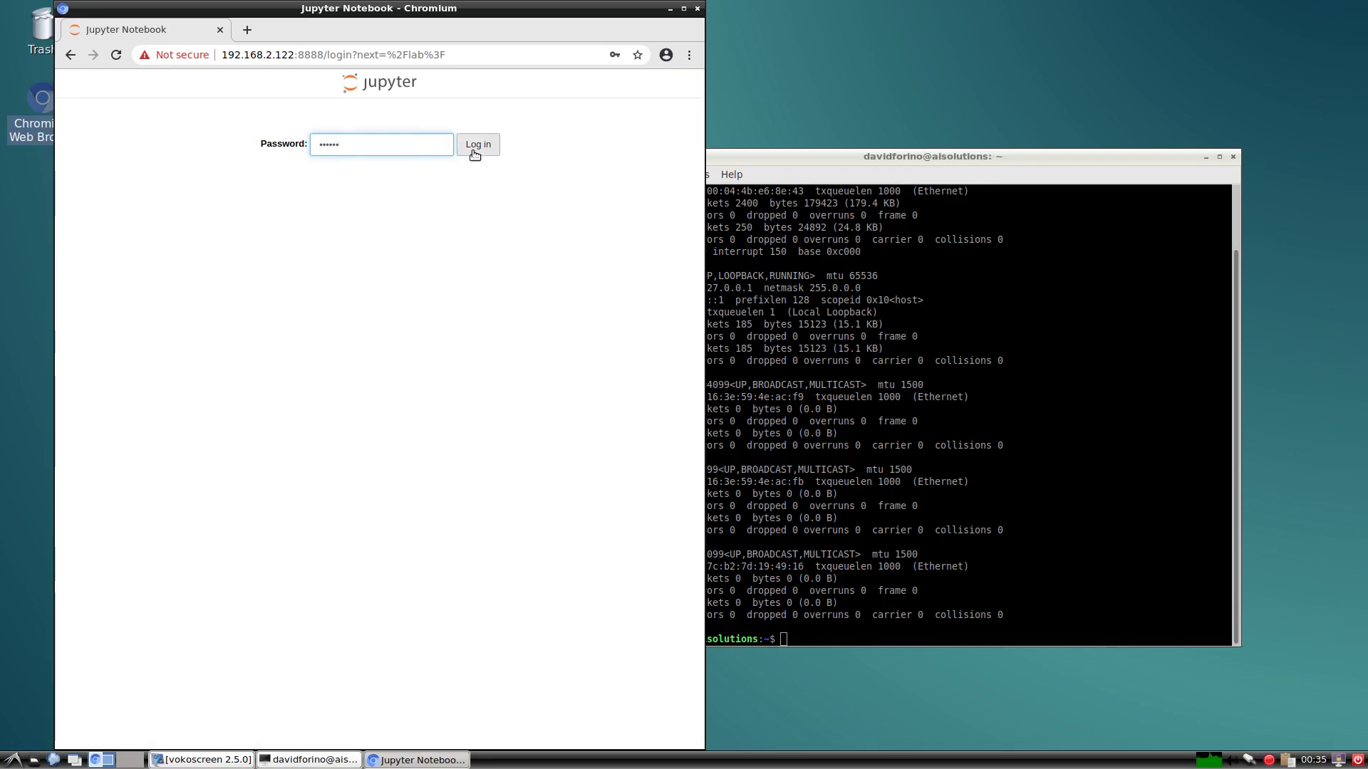
Log in to JupyterLab, decline saving the password, and widen the browser window.
left_click(473, 153)
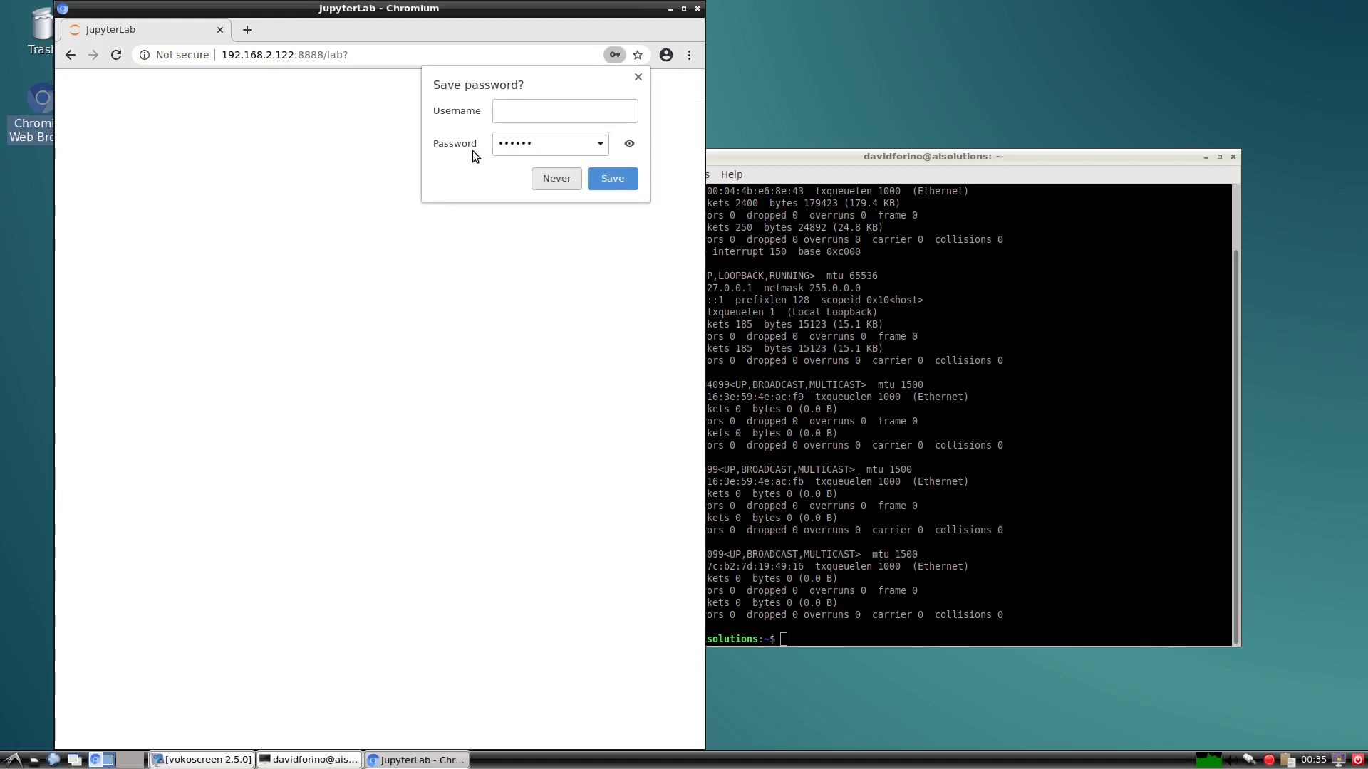
left_click(550, 181)
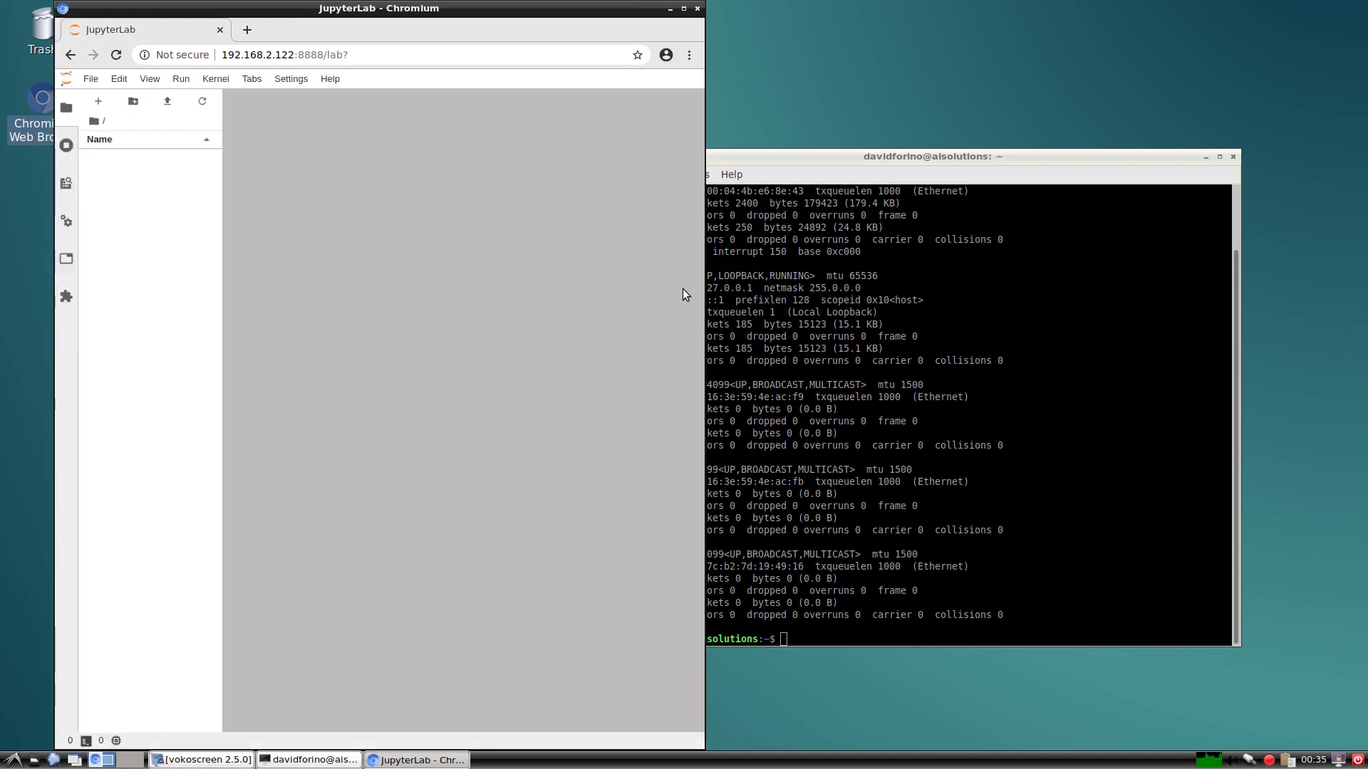
left_click_drag(704, 272, 1083, 279)
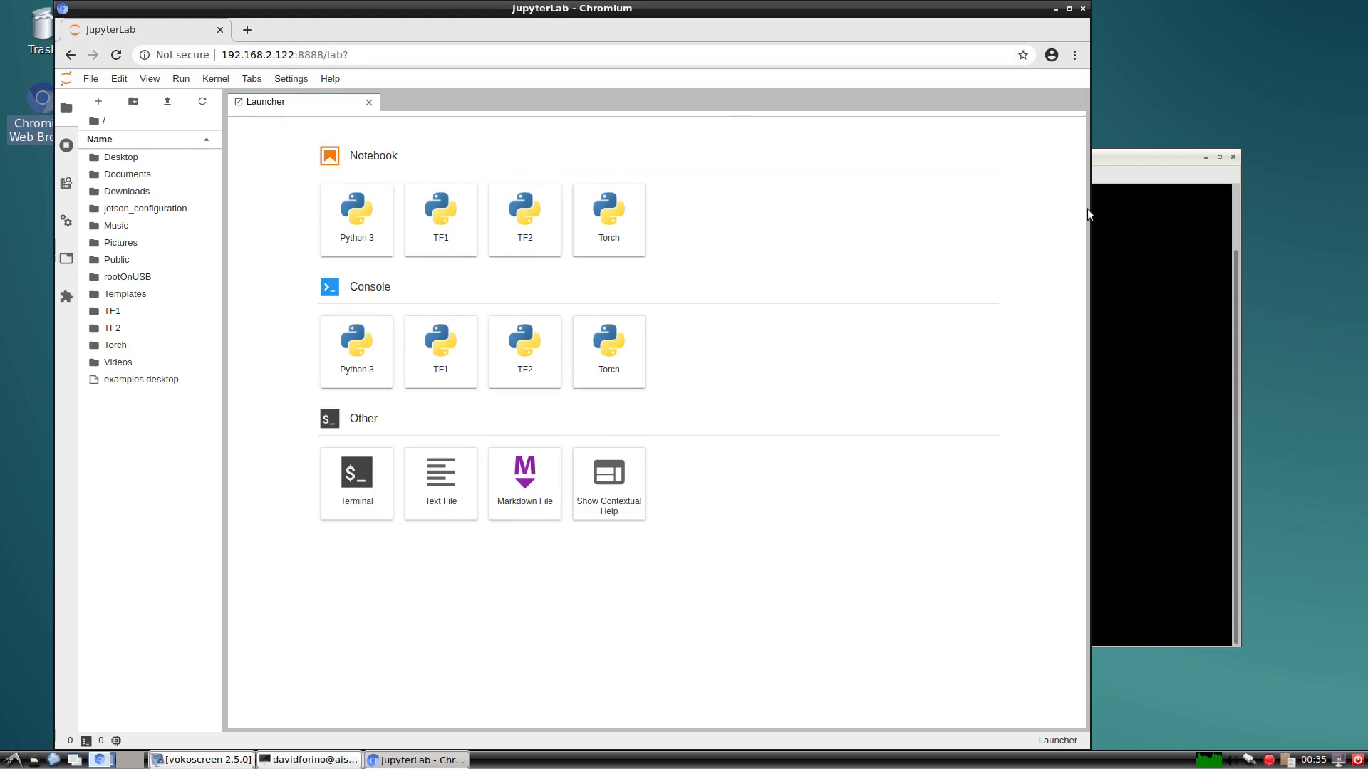
Open /etc/xdg/autostart/jupyterlab.desktop in Leafpad from the terminal.
left_click(1132, 169)
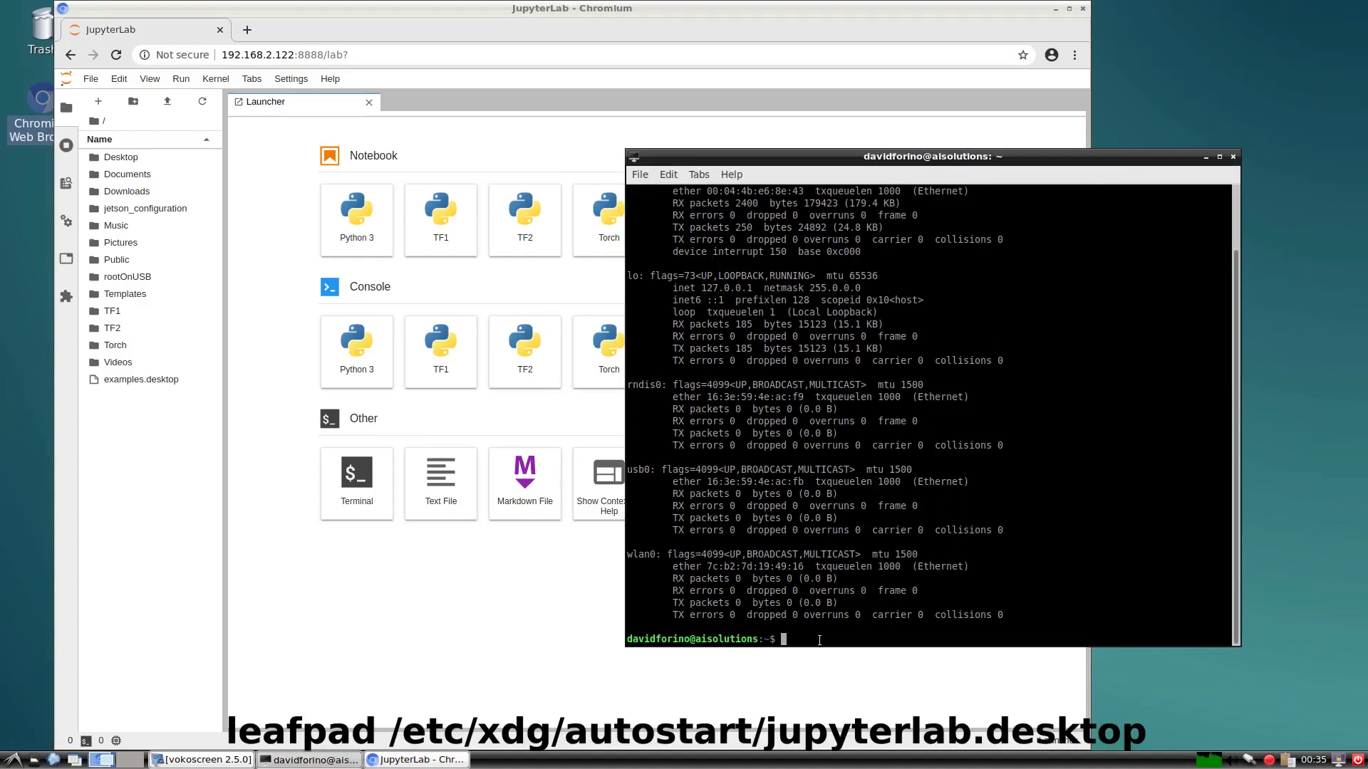
type("leafpad")
type(" /")
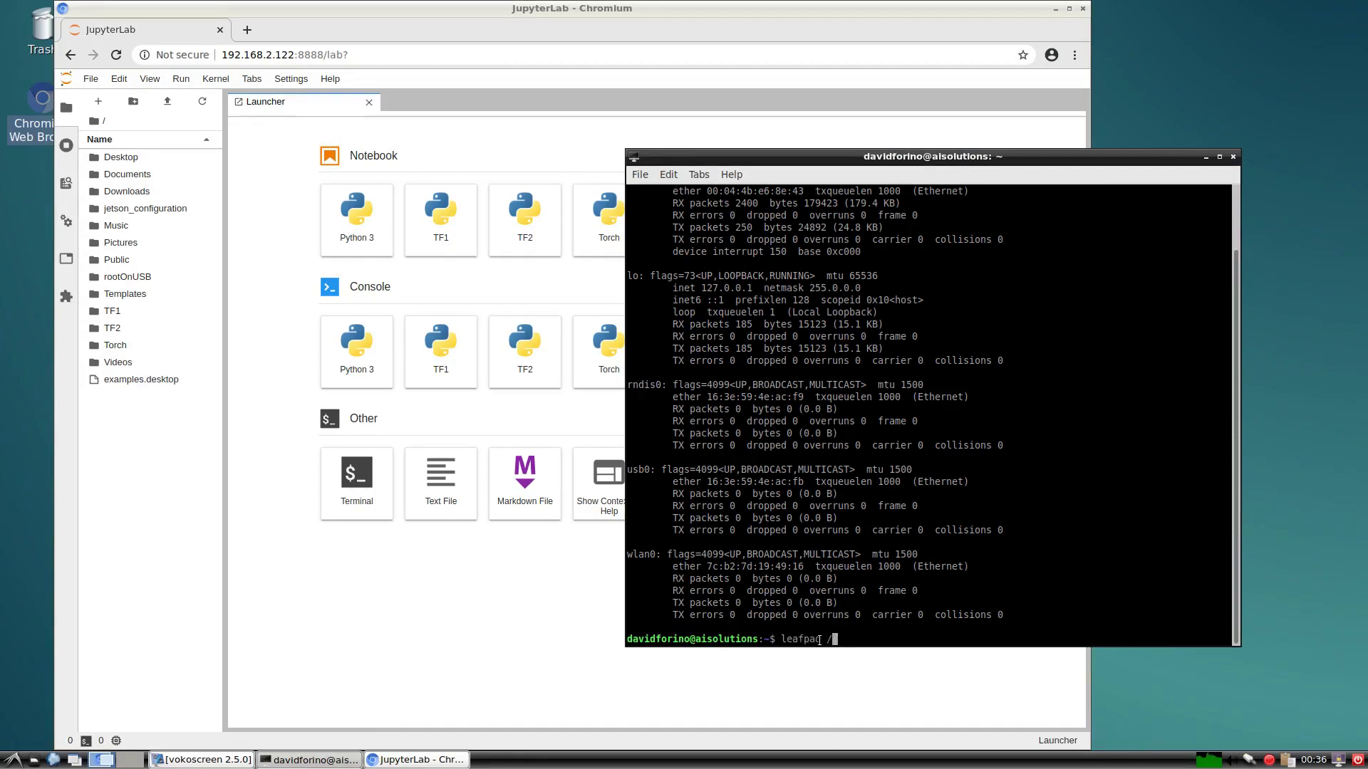
type("etc/")
type("xdg/")
type("autostart/")
type("ju")
key("Tab")
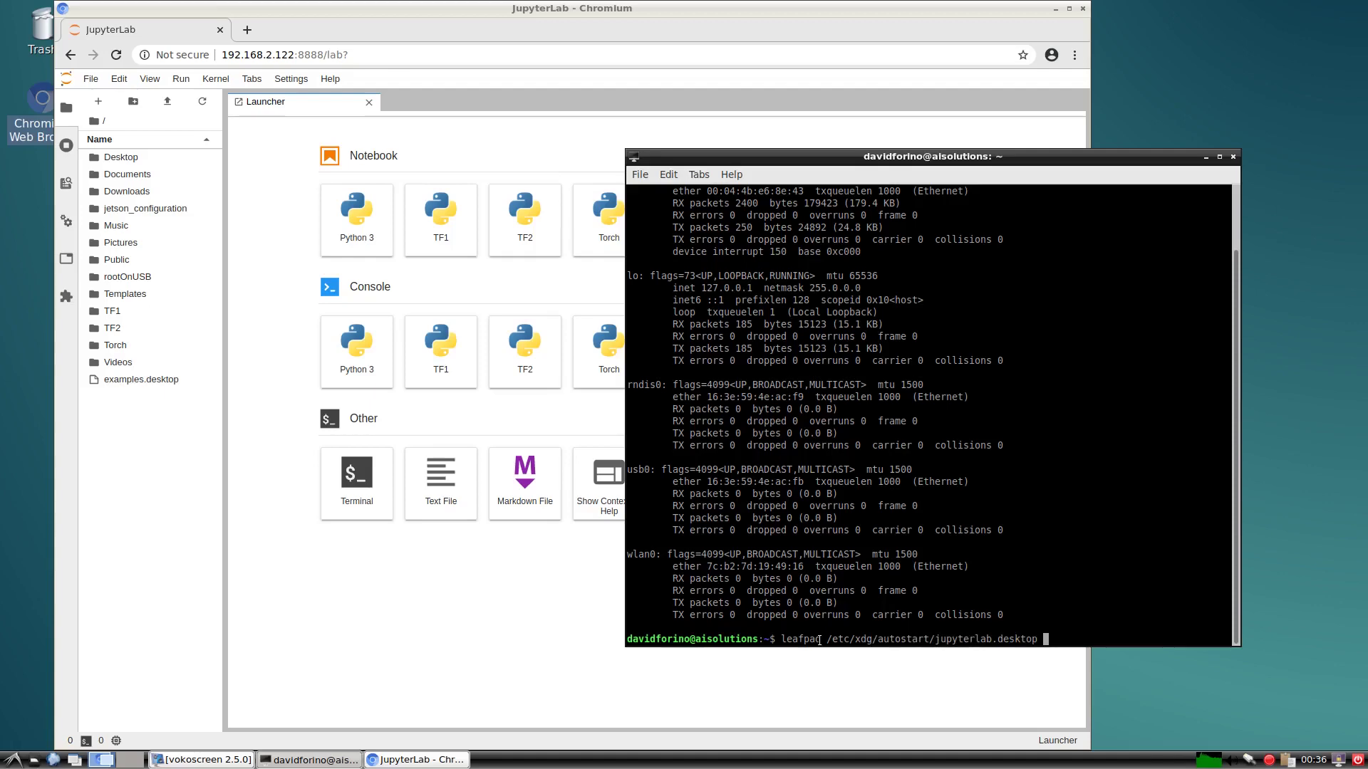
key("Return")
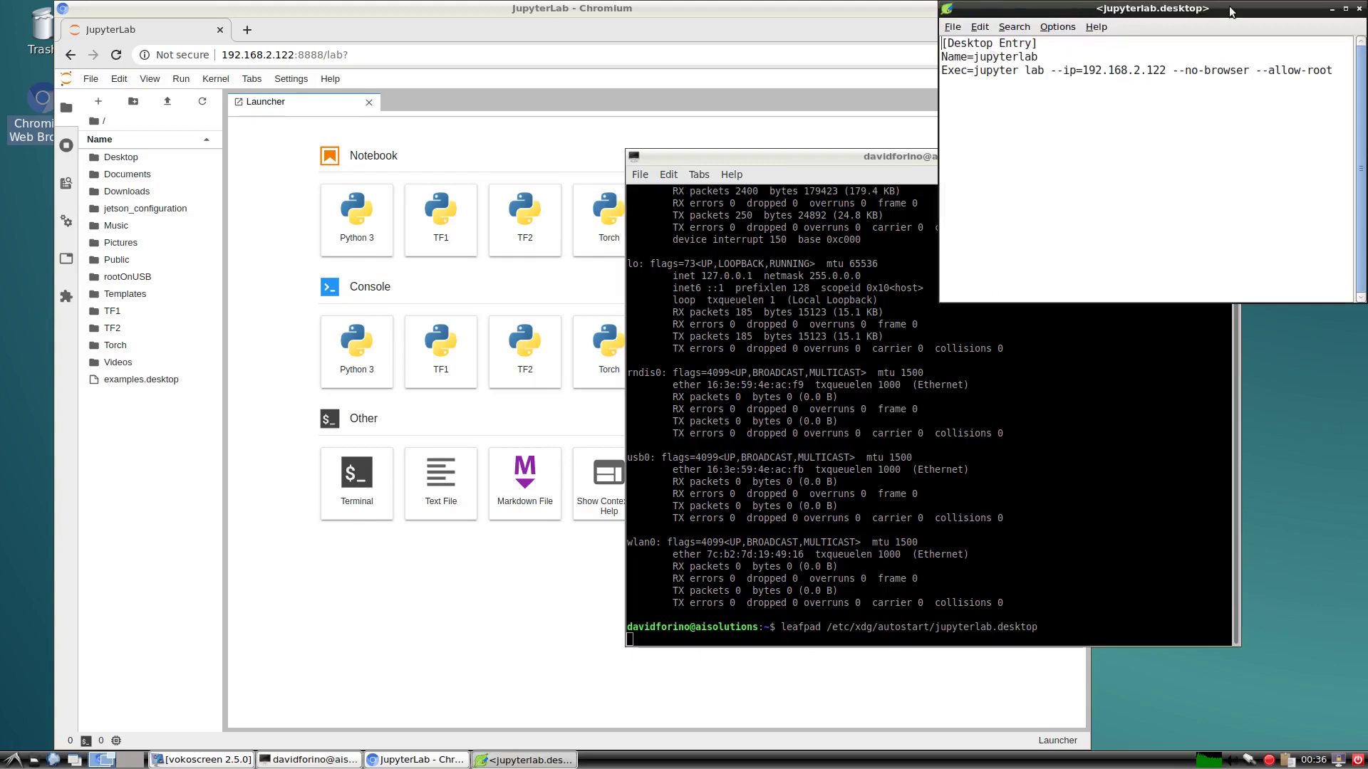
Confirm the autostart --ip value matches ifconfig's 192.168.2.122, then close Leafpad and the terminal.
left_click_drag(1230, 9, 1181, 94)
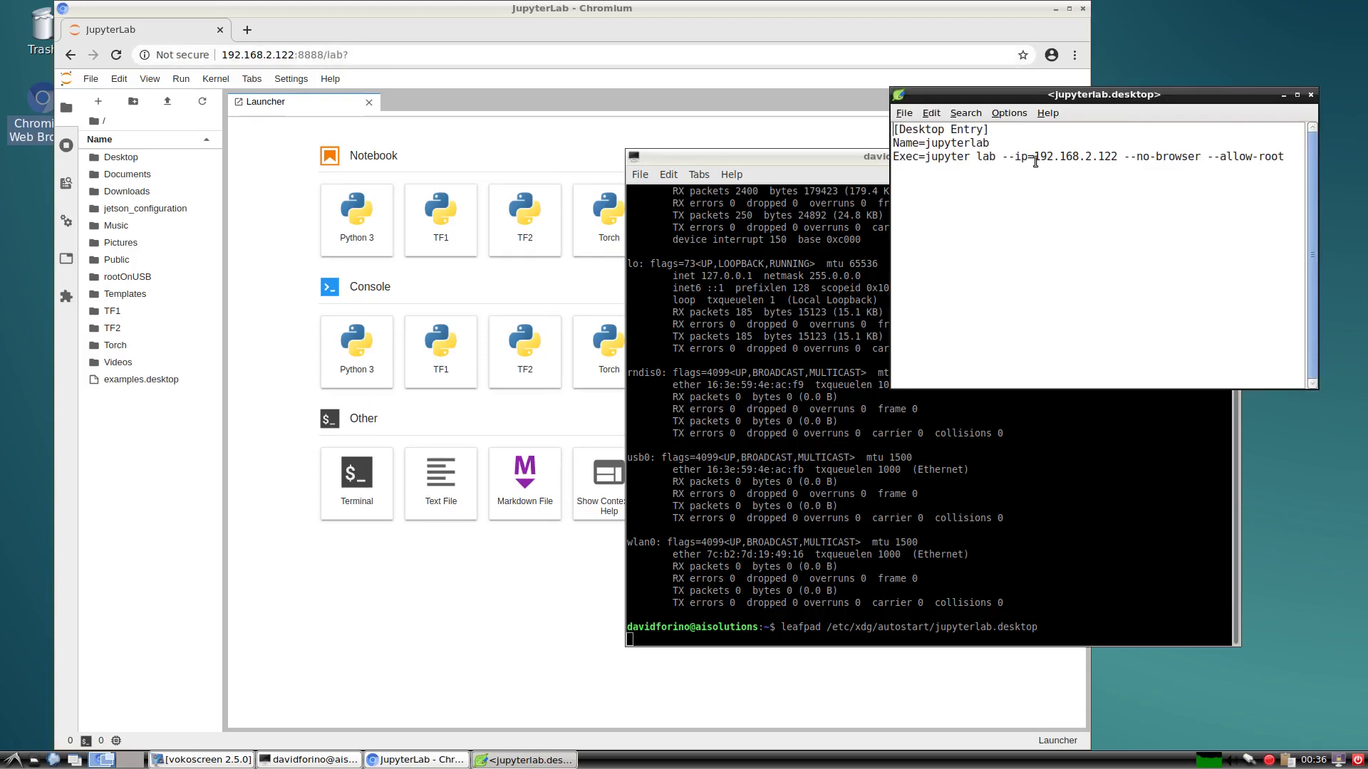
left_click_drag(1034, 157, 1117, 158)
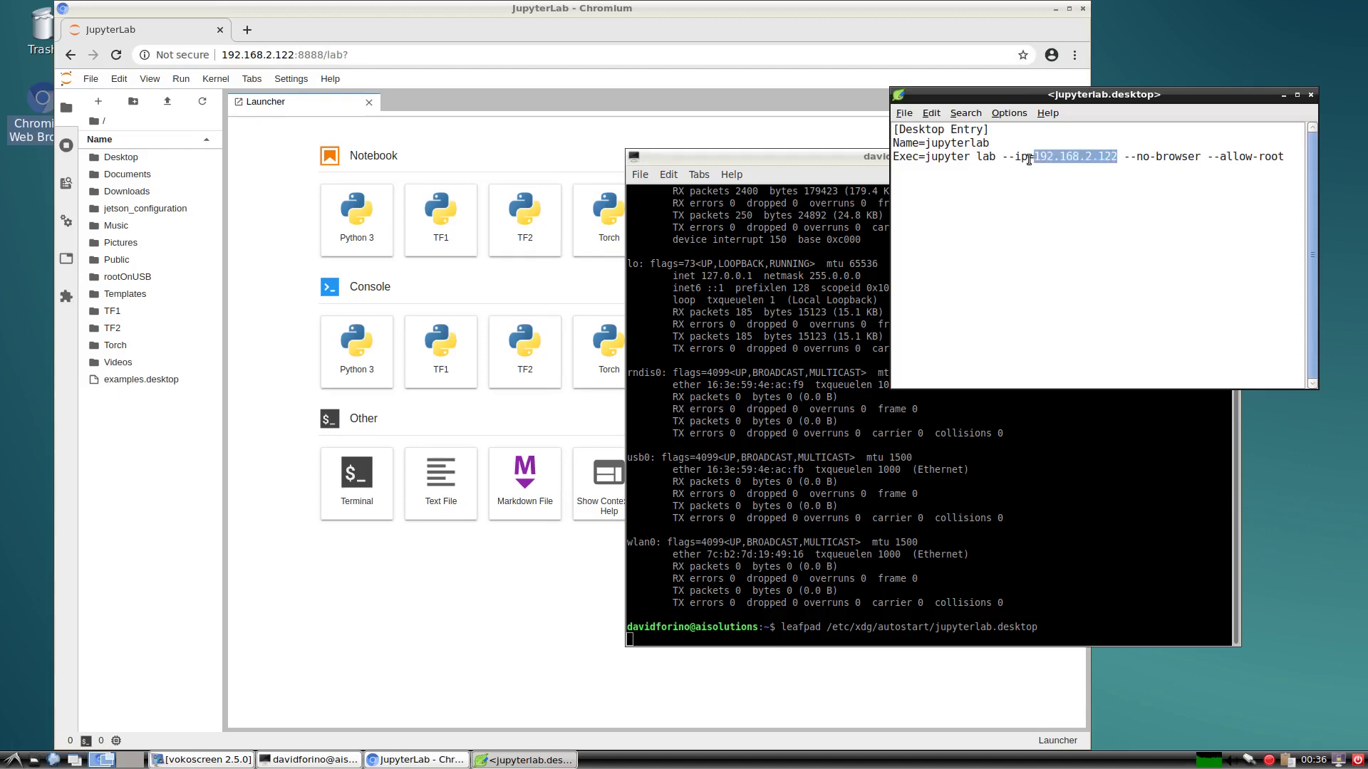
left_click(737, 267)
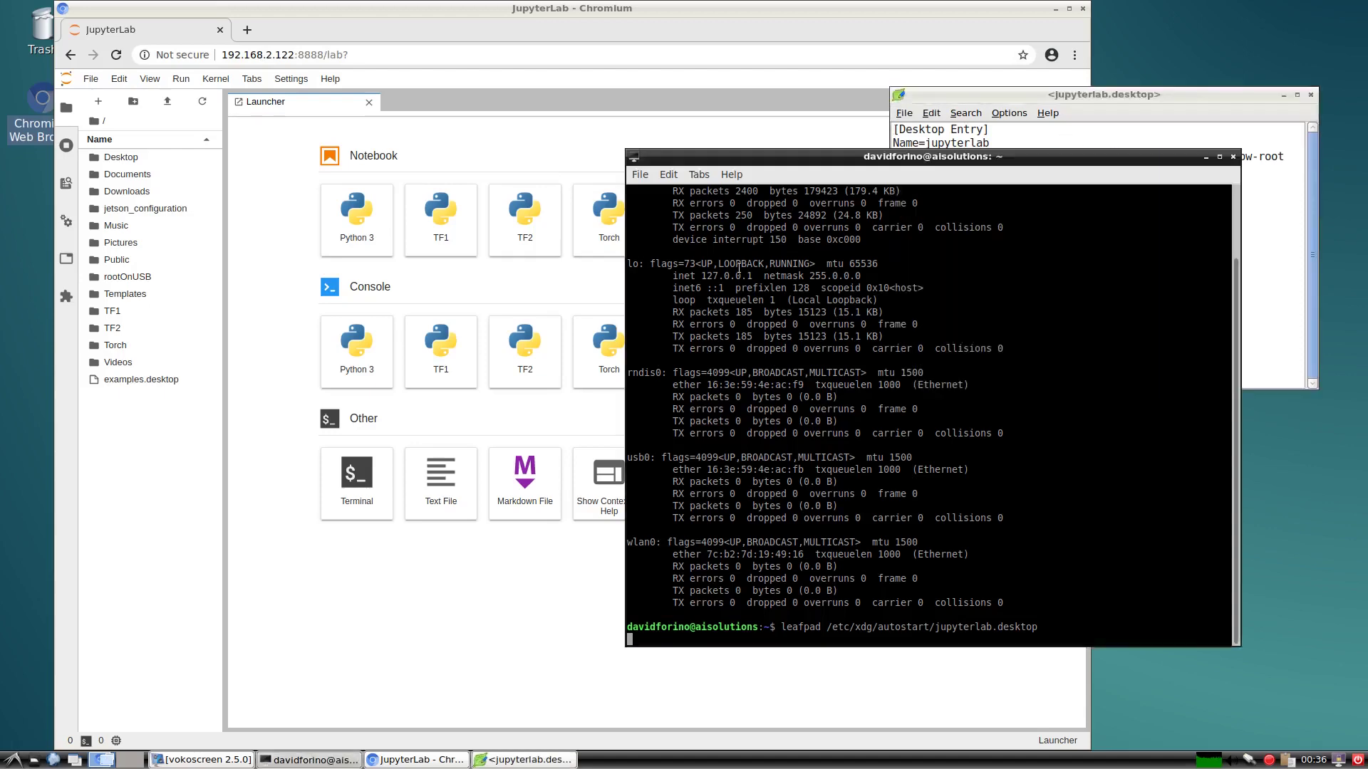
scroll(734, 220, "up", 2)
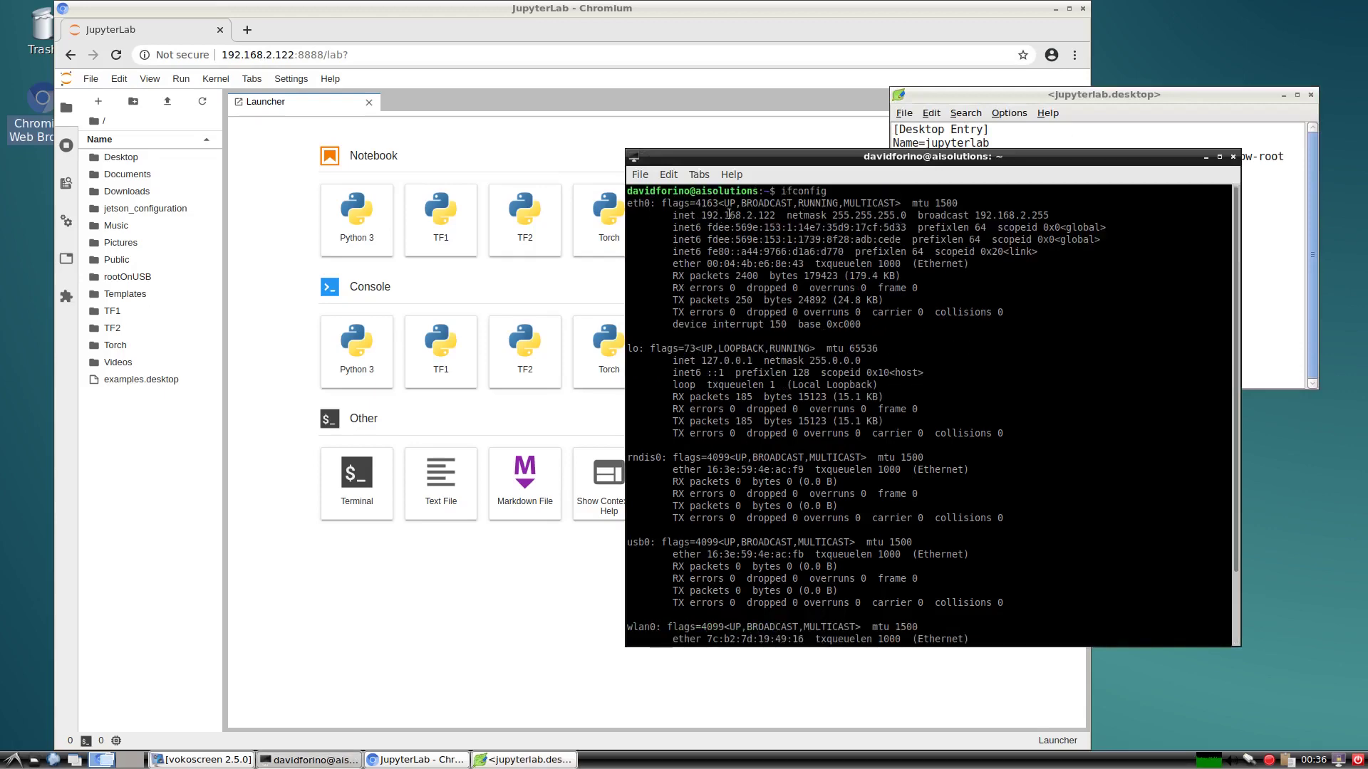
left_click(1207, 94)
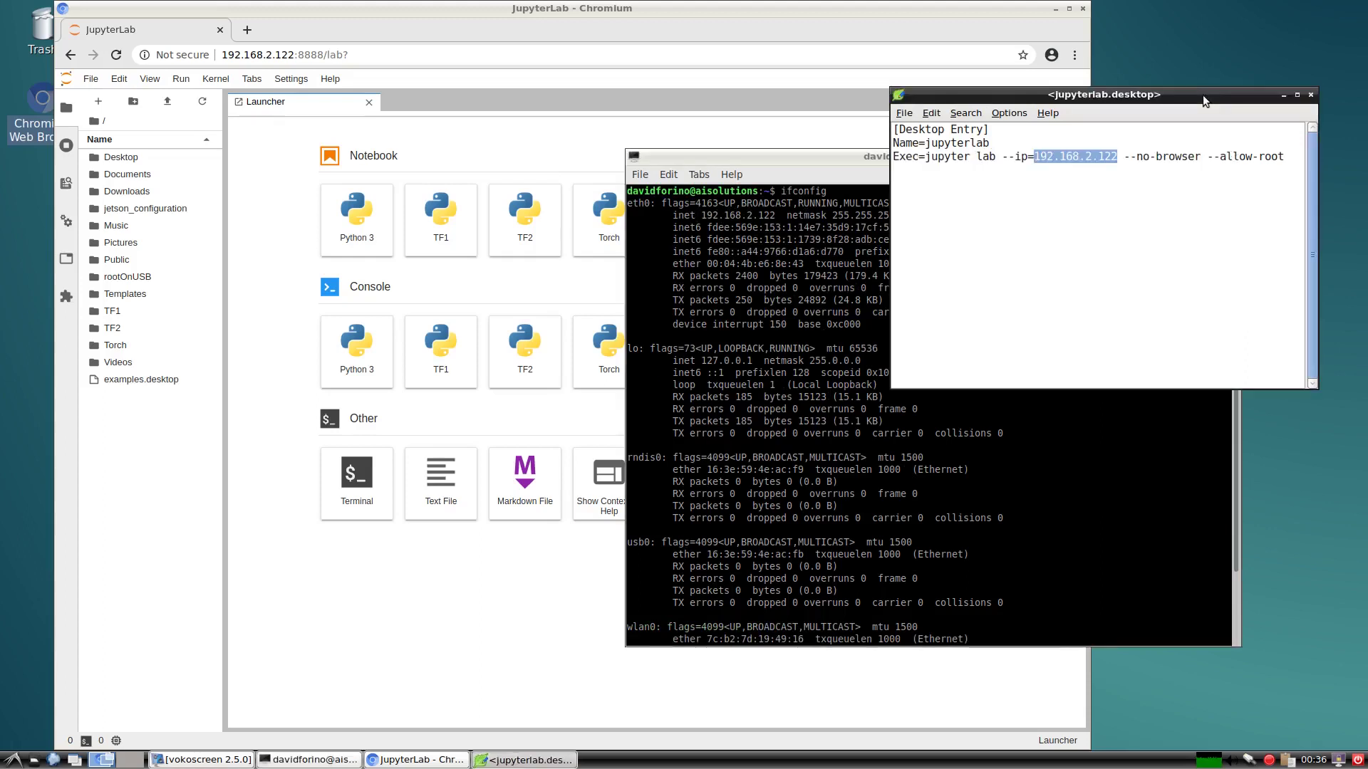
left_click(1063, 177)
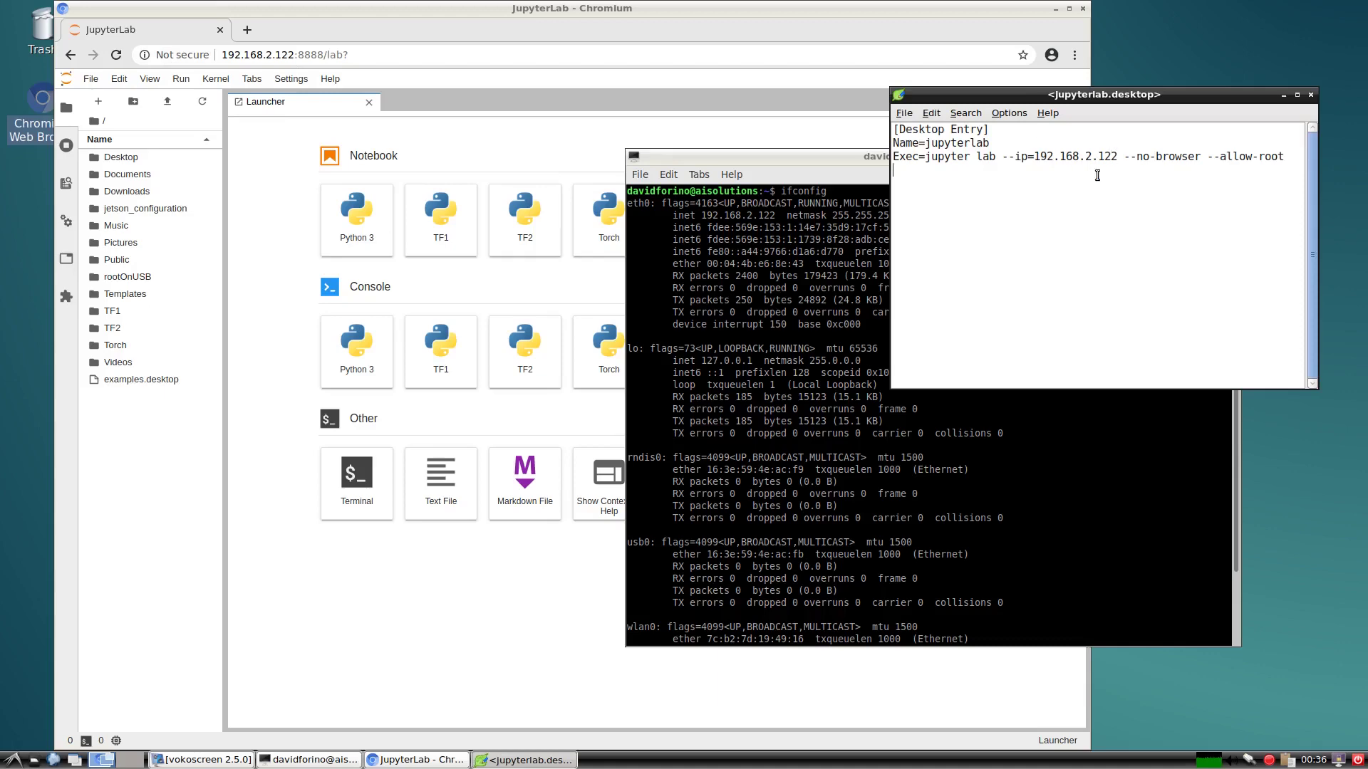
left_click(1313, 96)
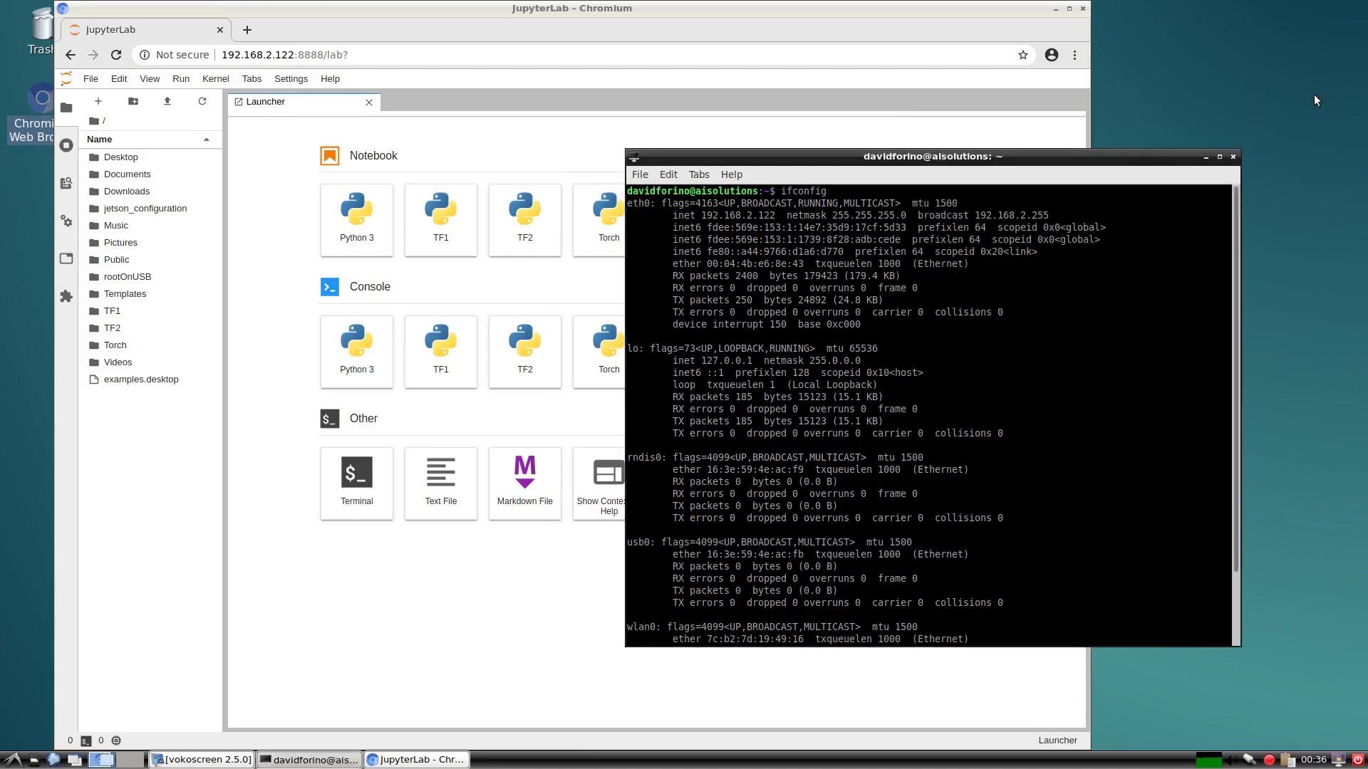
left_click(1233, 157)
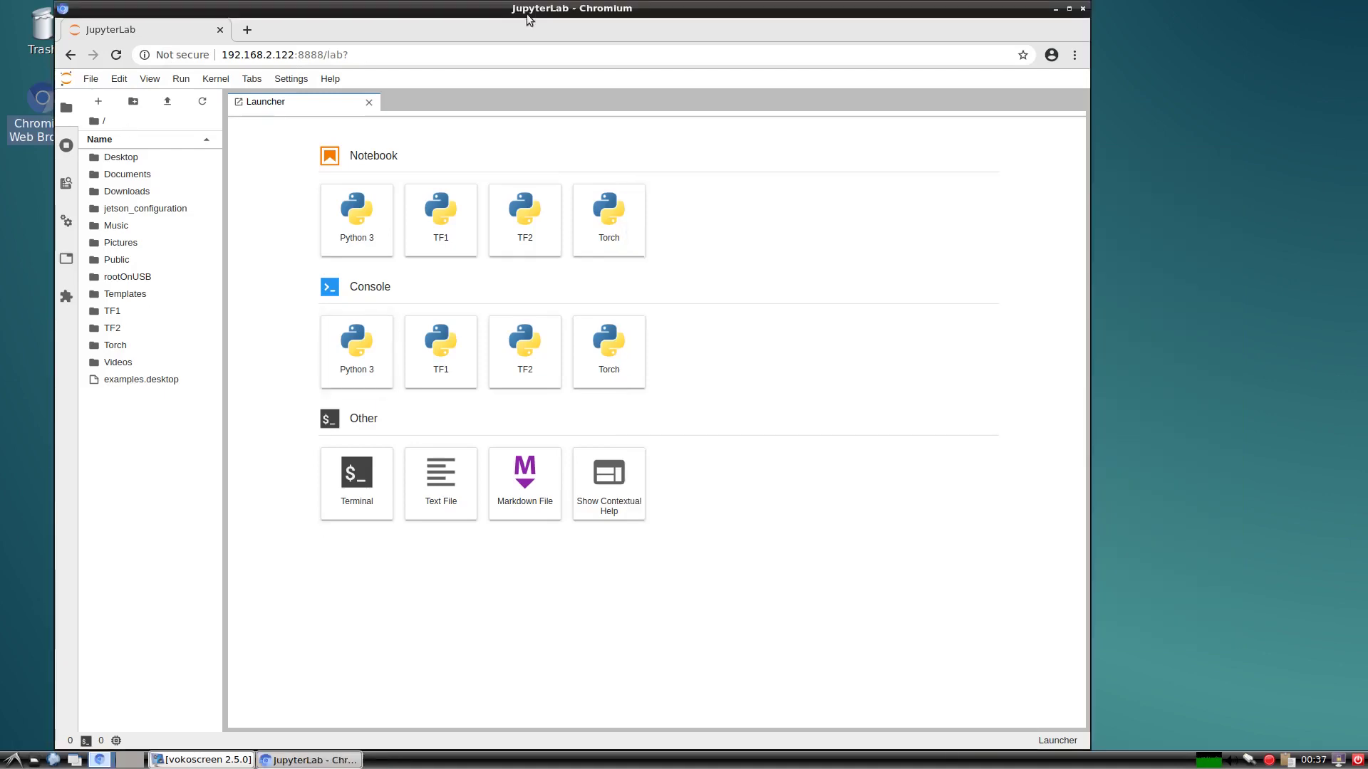
Maximize Chromium and highlight 192.168.2.122:8888 in the address bar.
left_click(1068, 7)
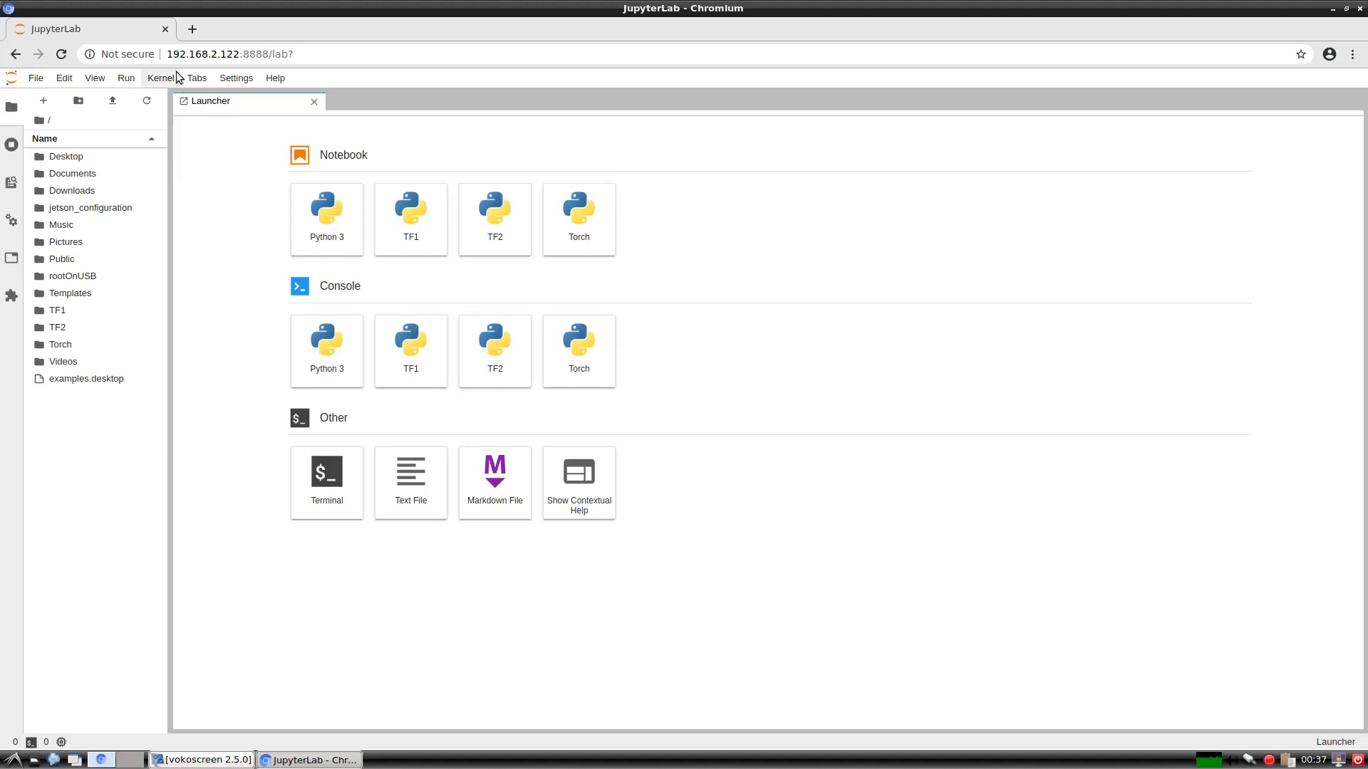
left_click_drag(168, 54, 267, 55)
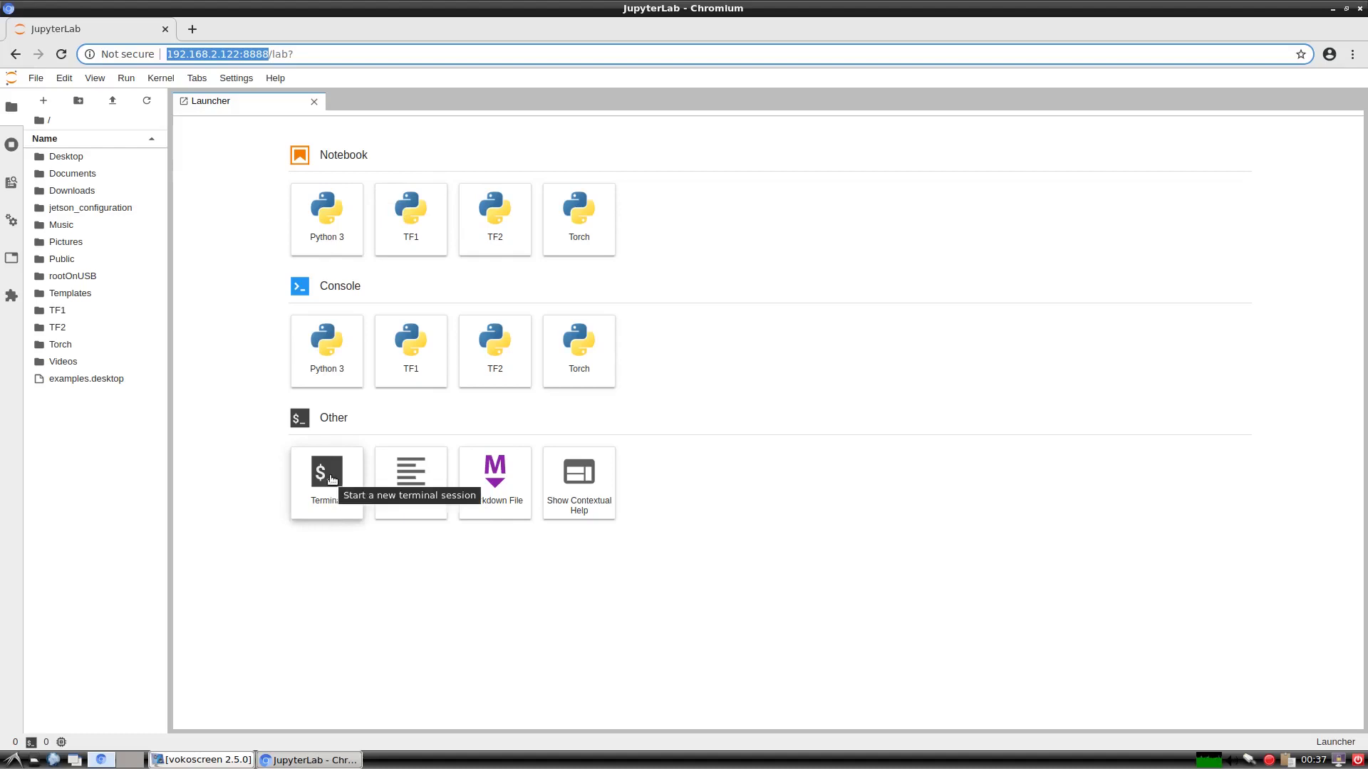
left_click(330, 480)
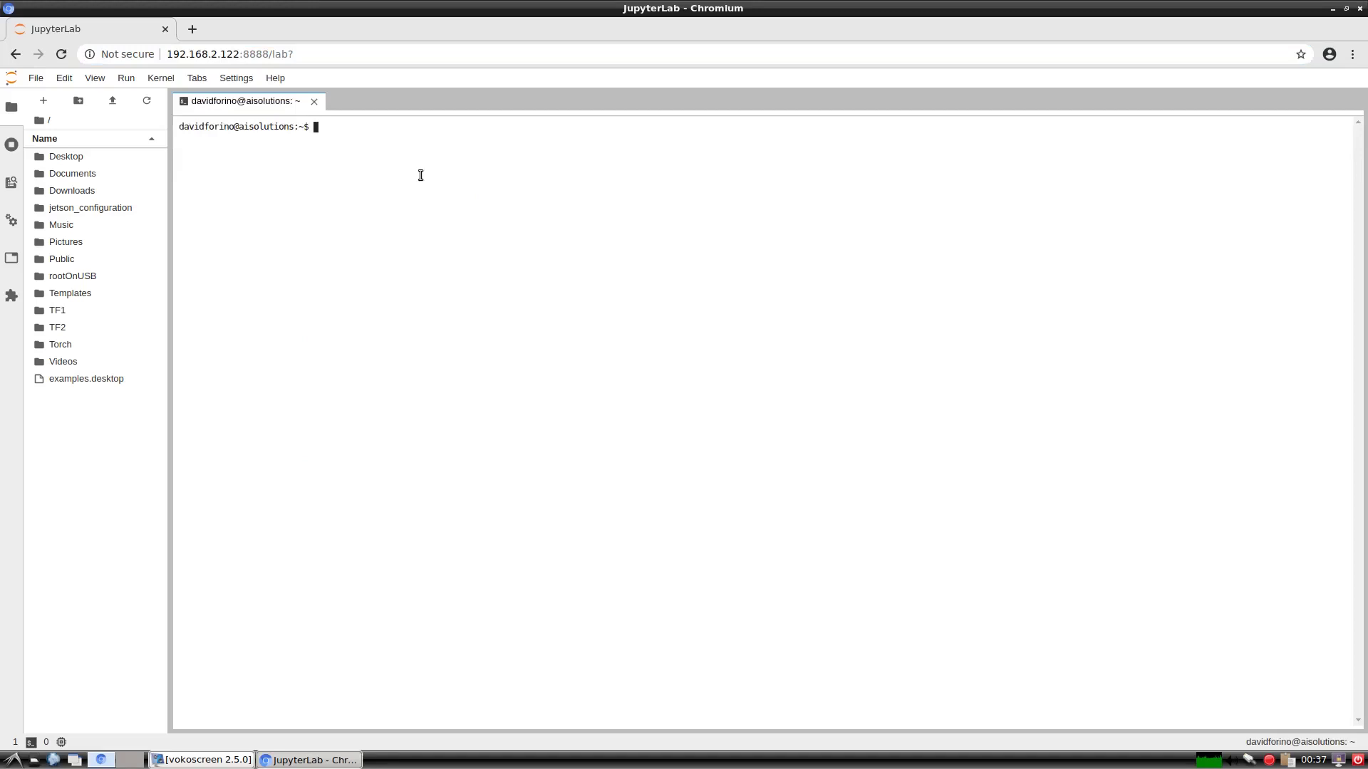
type("if")
type("config")
key("Return")
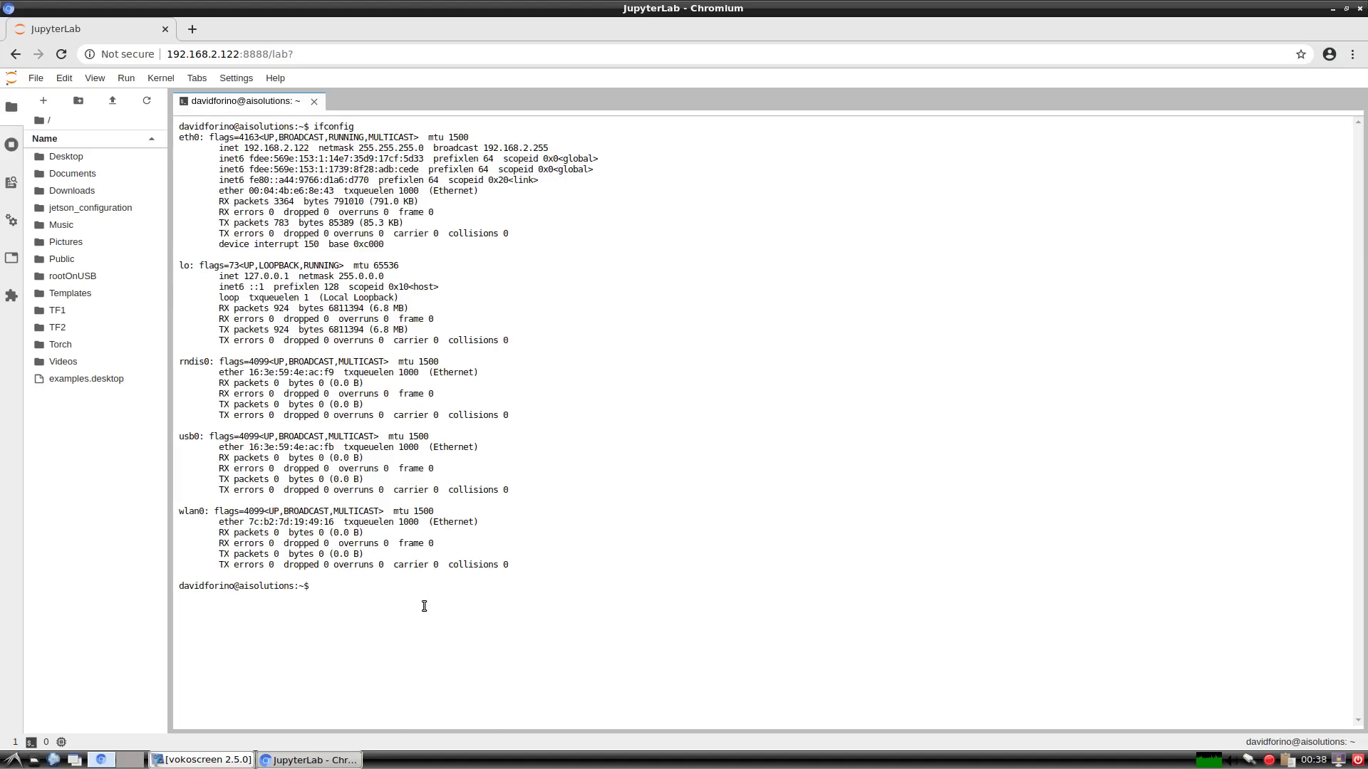
type("htop")
key("Return")
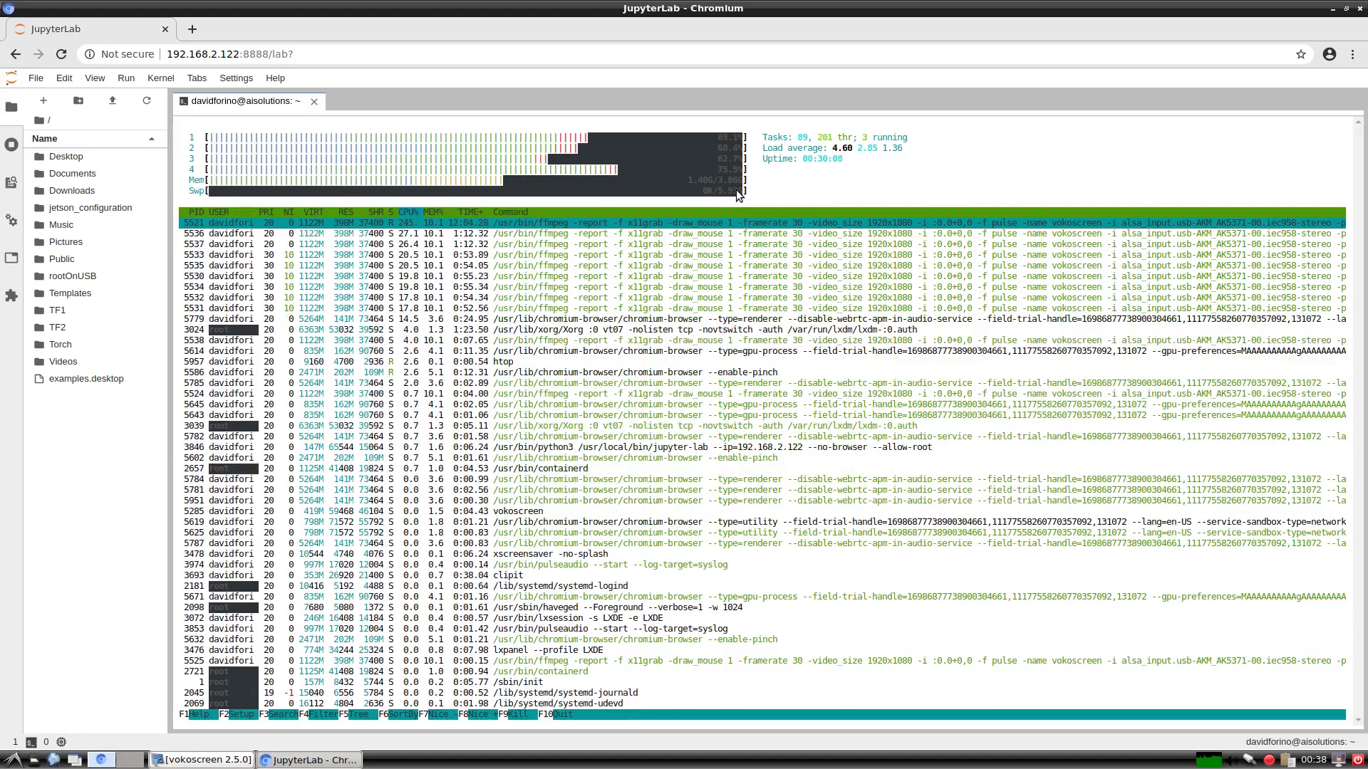
left_click(313, 102)
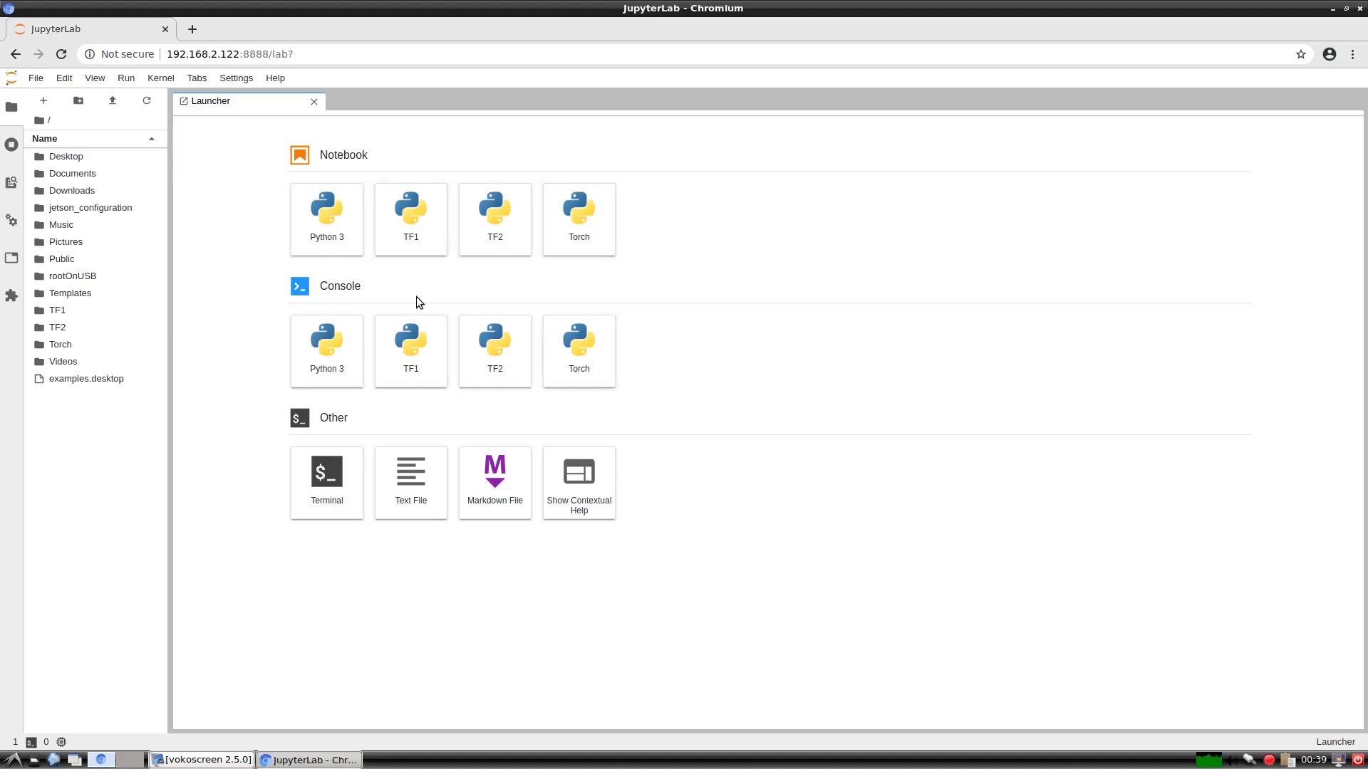
In a new TF1 notebook, run import tensorflow as tf; print(tf.__version__), showing 1.15.2, then open a Launcher.
left_click(412, 220)
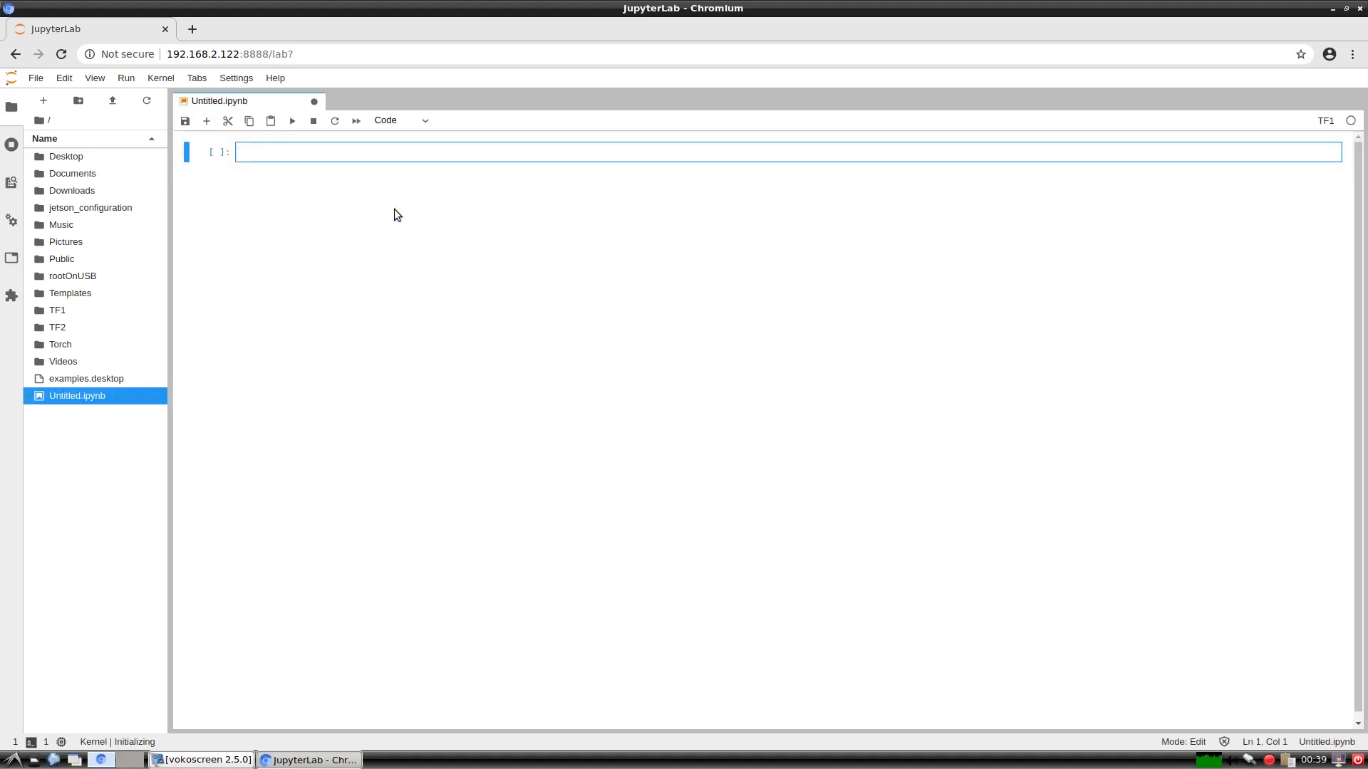
type("import tensorflow as tf")
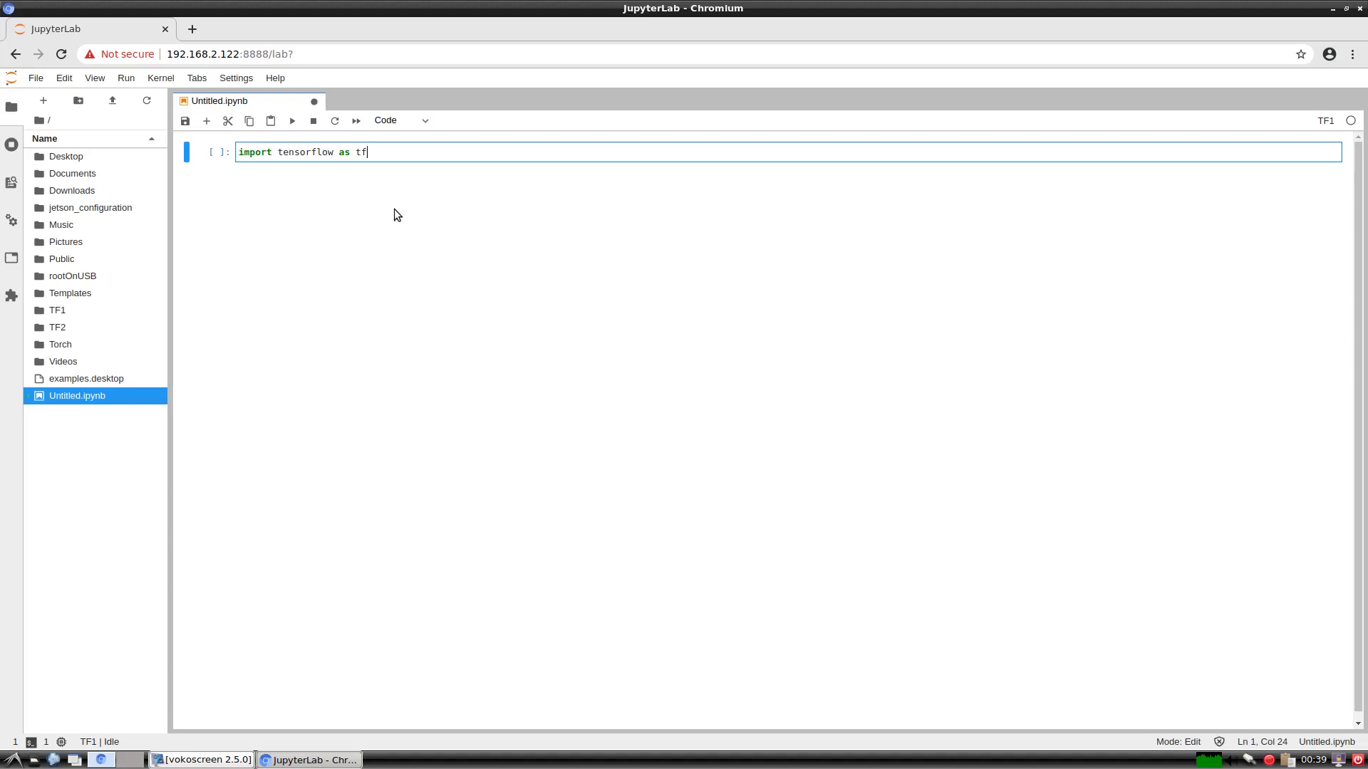
key("Return")
type("print(tf.__version__)")
key("ctrl+Return")
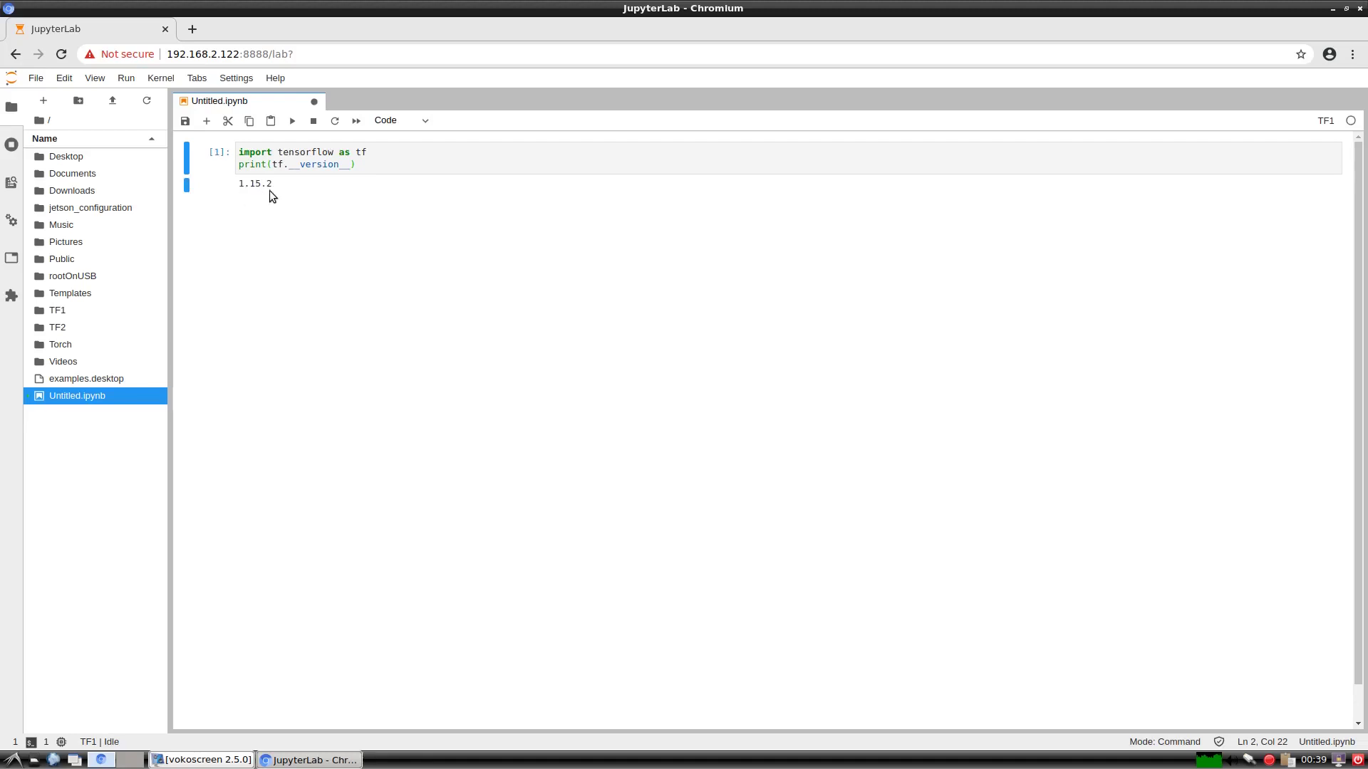
left_click(41, 104)
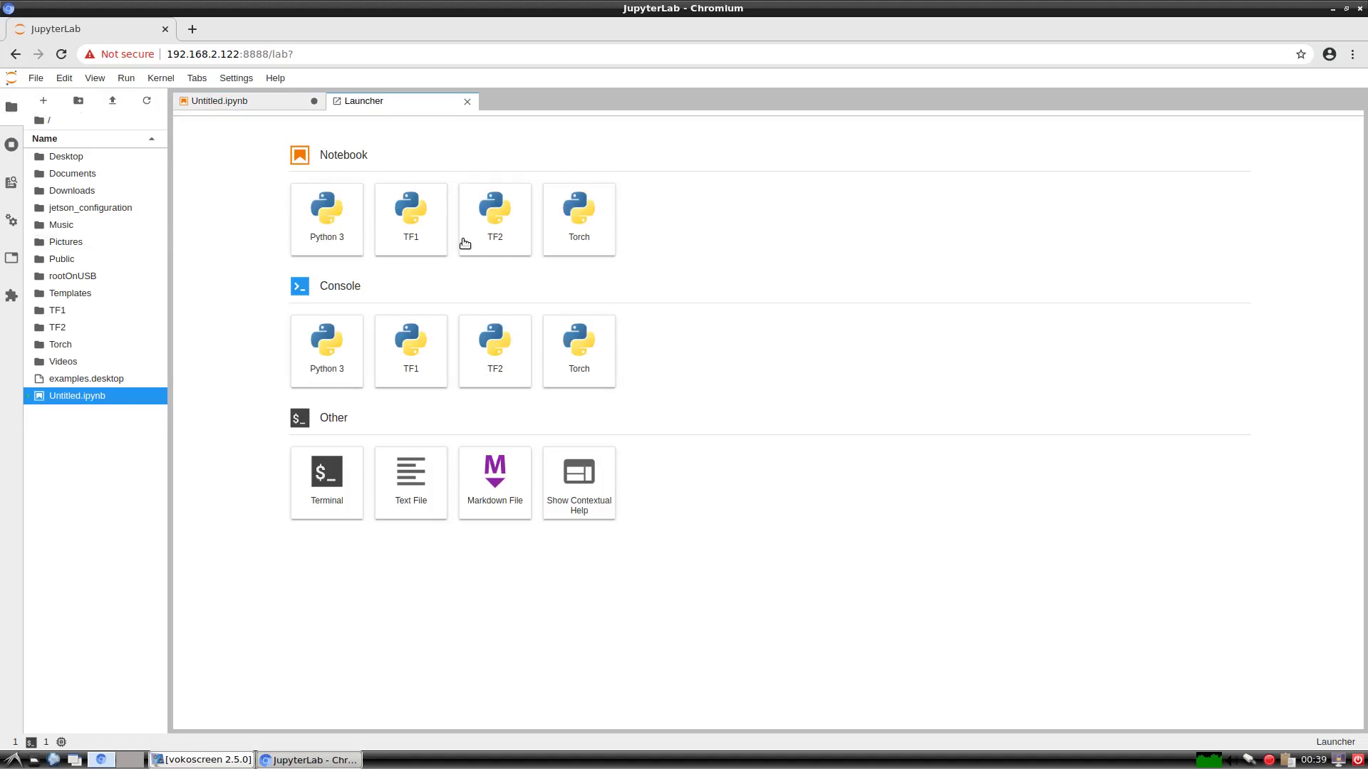
Create a TF2 notebook and copy the TensorFlow version cell from Untitled.ipynb.
left_click(507, 221)
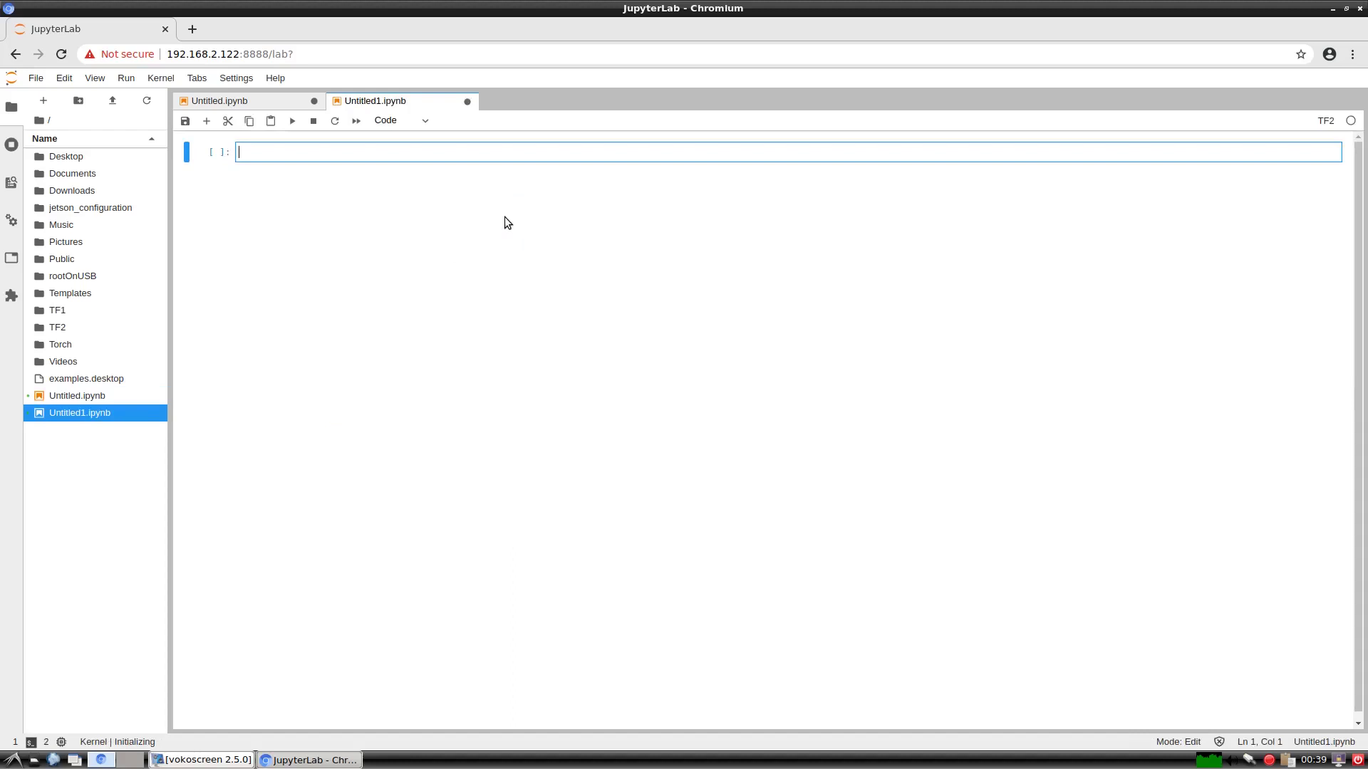
left_click(277, 104)
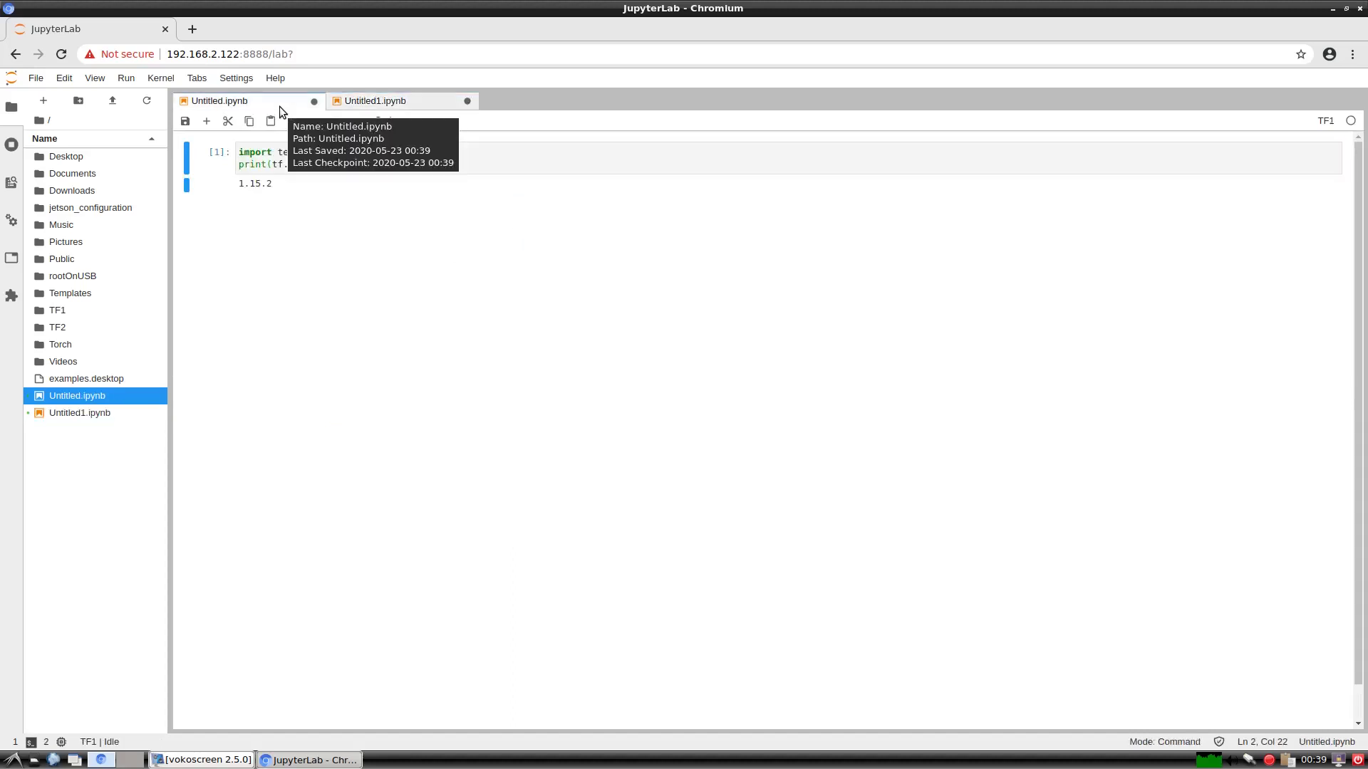
left_click_drag(311, 169, 240, 152)
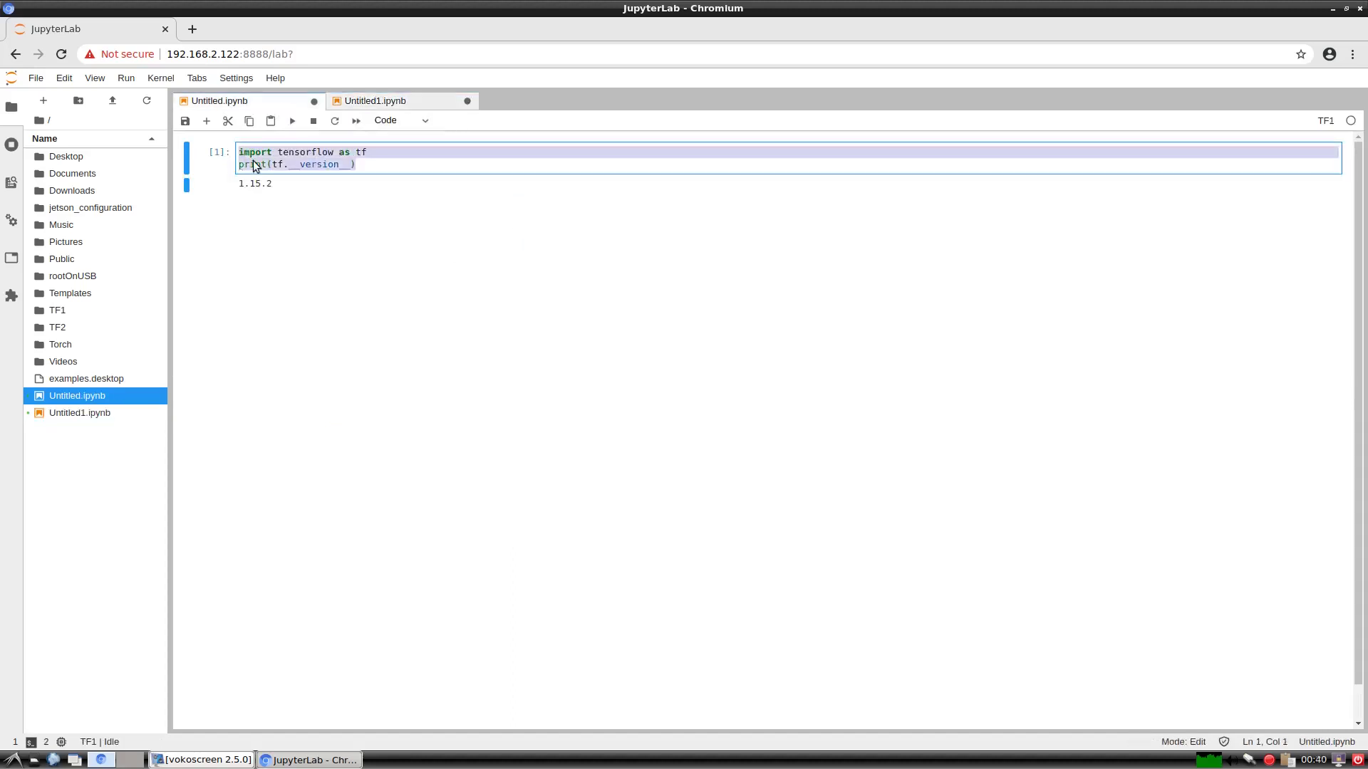
right_click(254, 162)
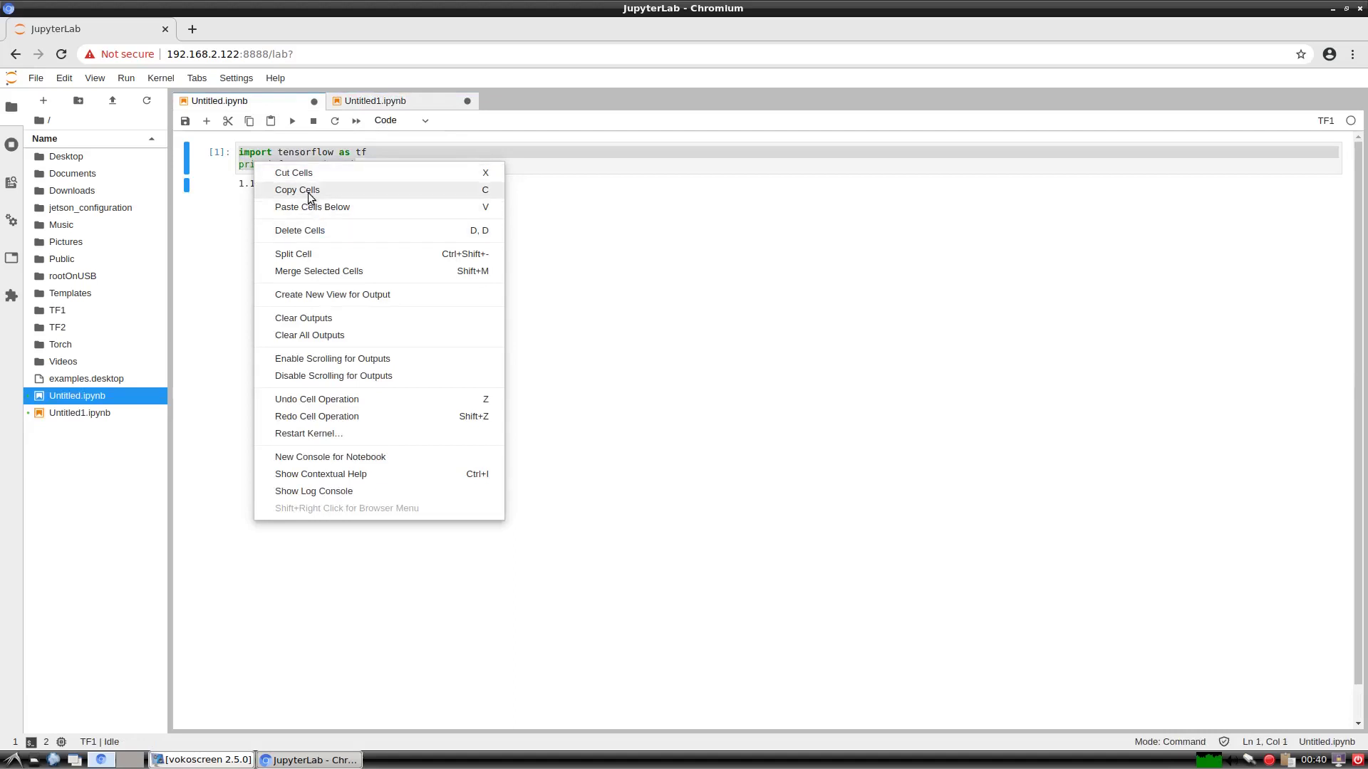
left_click(309, 190)
Paste the cell below in Untitled1.ipynb and run it, printing TensorFlow 2.1.0.
left_click(374, 102)
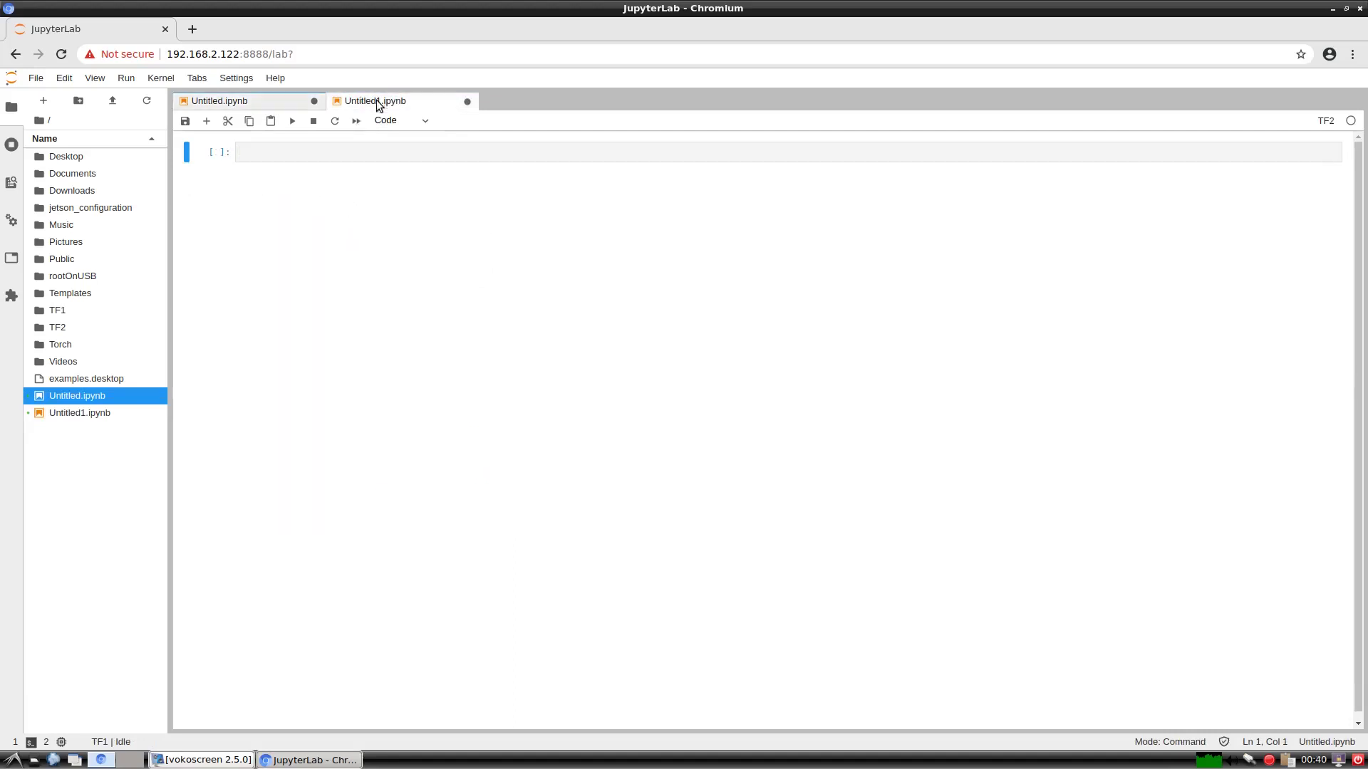
right_click(335, 152)
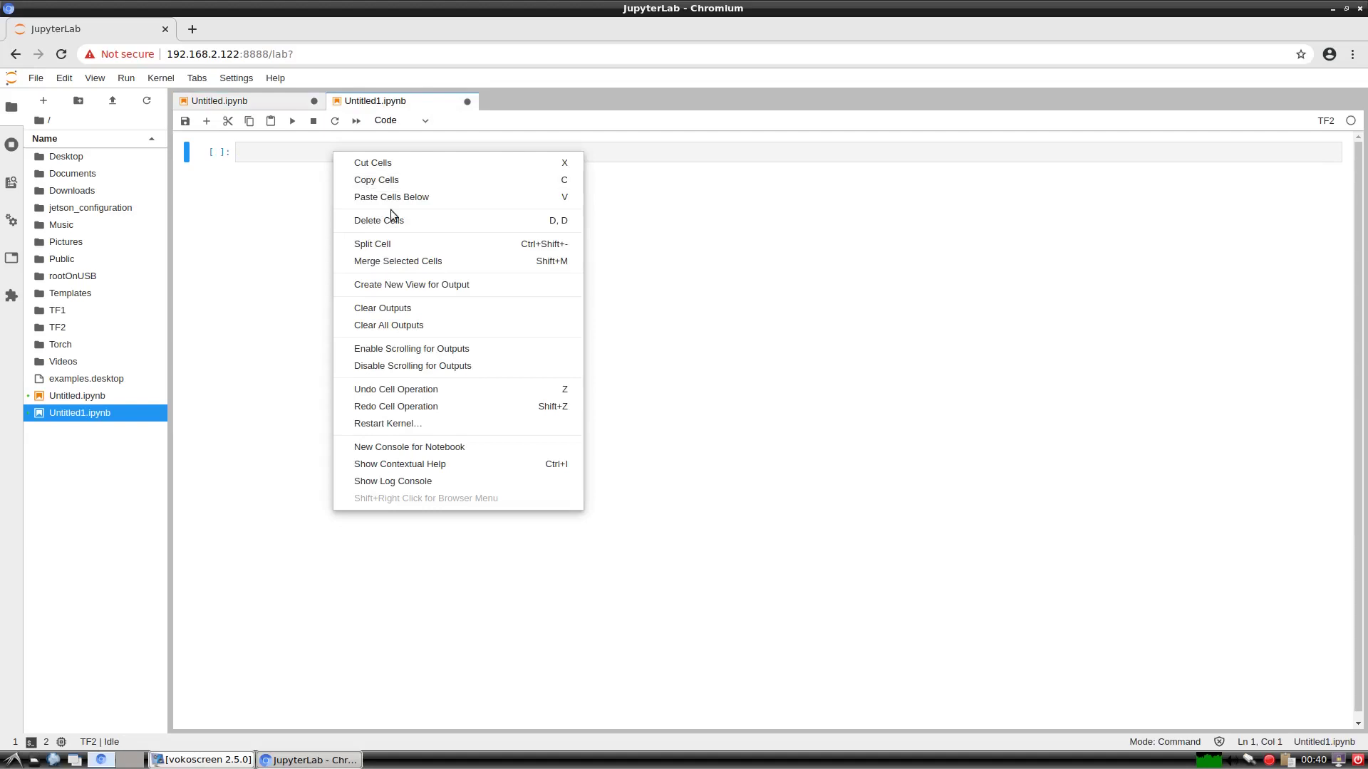
left_click(413, 197)
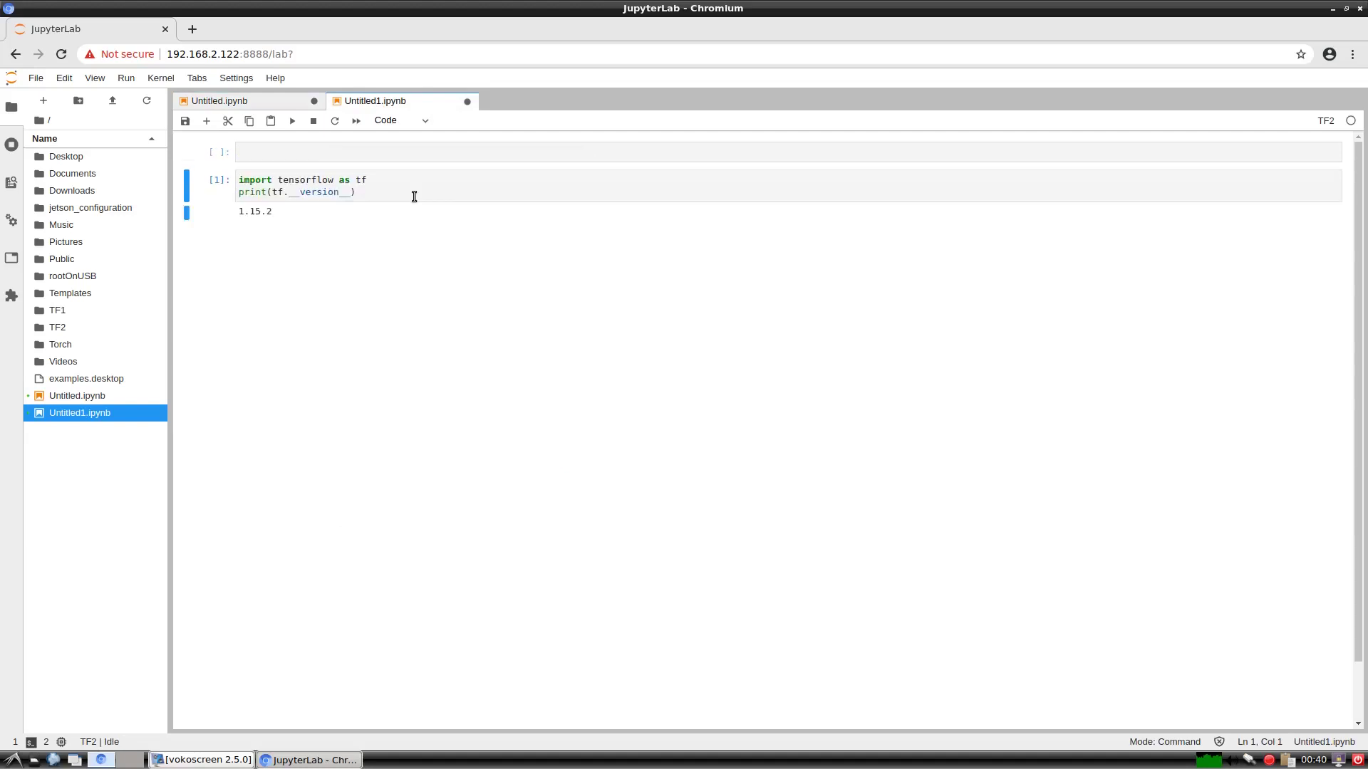
left_click(390, 184)
key("shift+Return")
Close Untitled.ipynb and Untitled1.ipynb, confirming Close without saving for each.
left_click(315, 102)
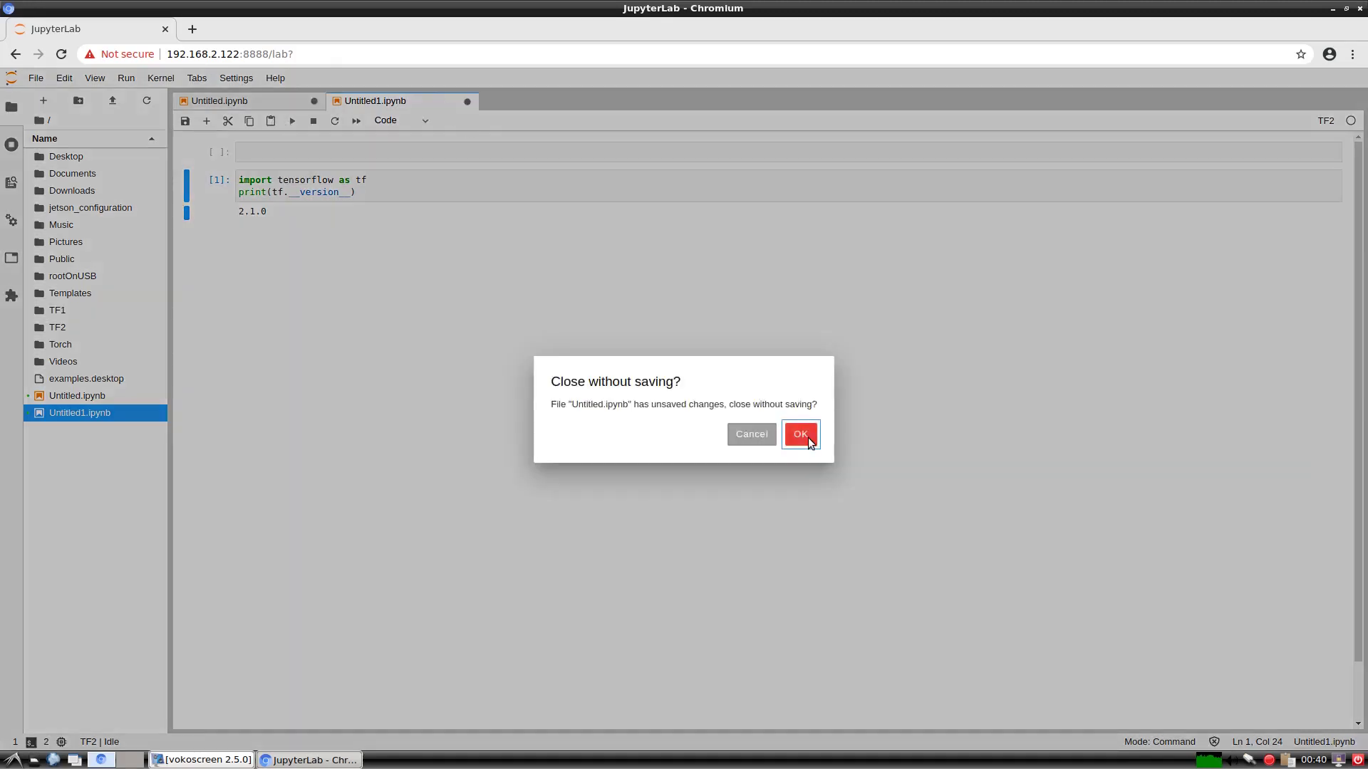
left_click(800, 435)
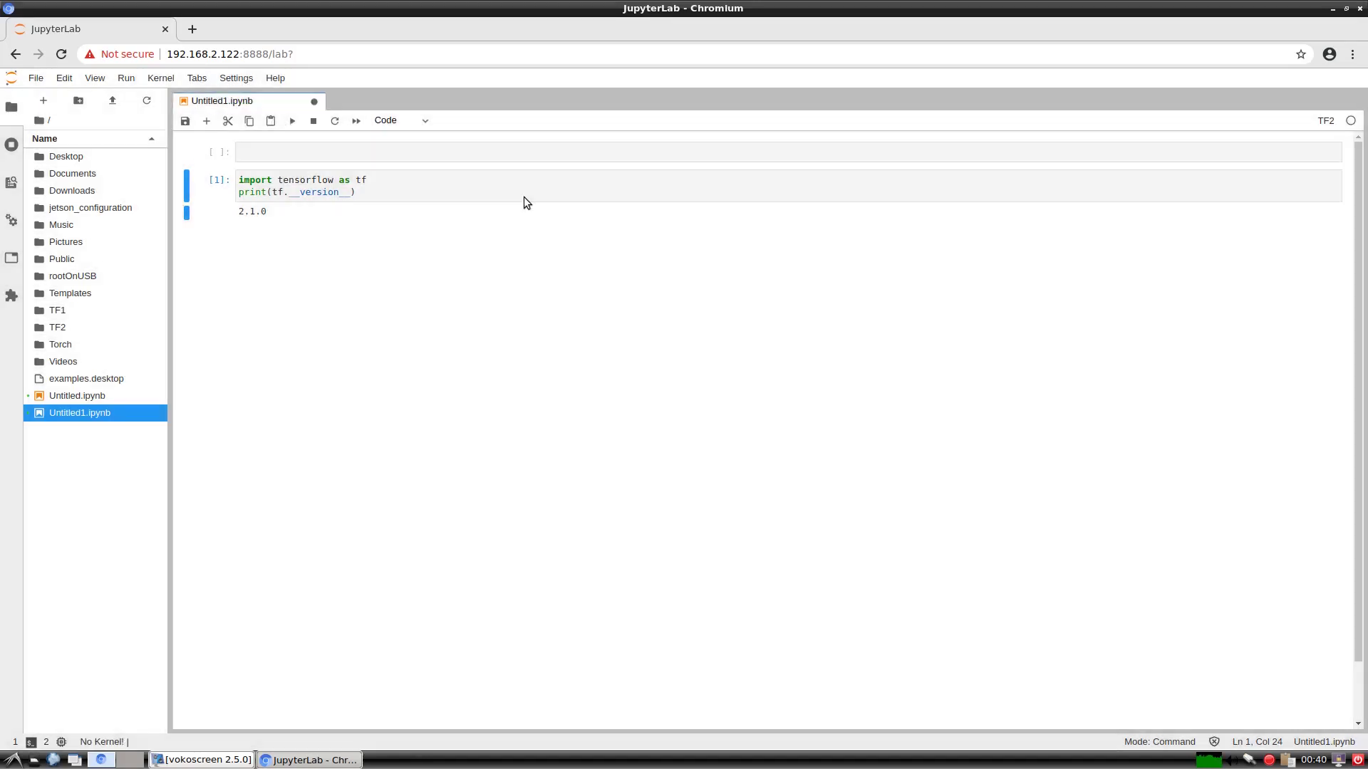
left_click(315, 102)
left_click(803, 436)
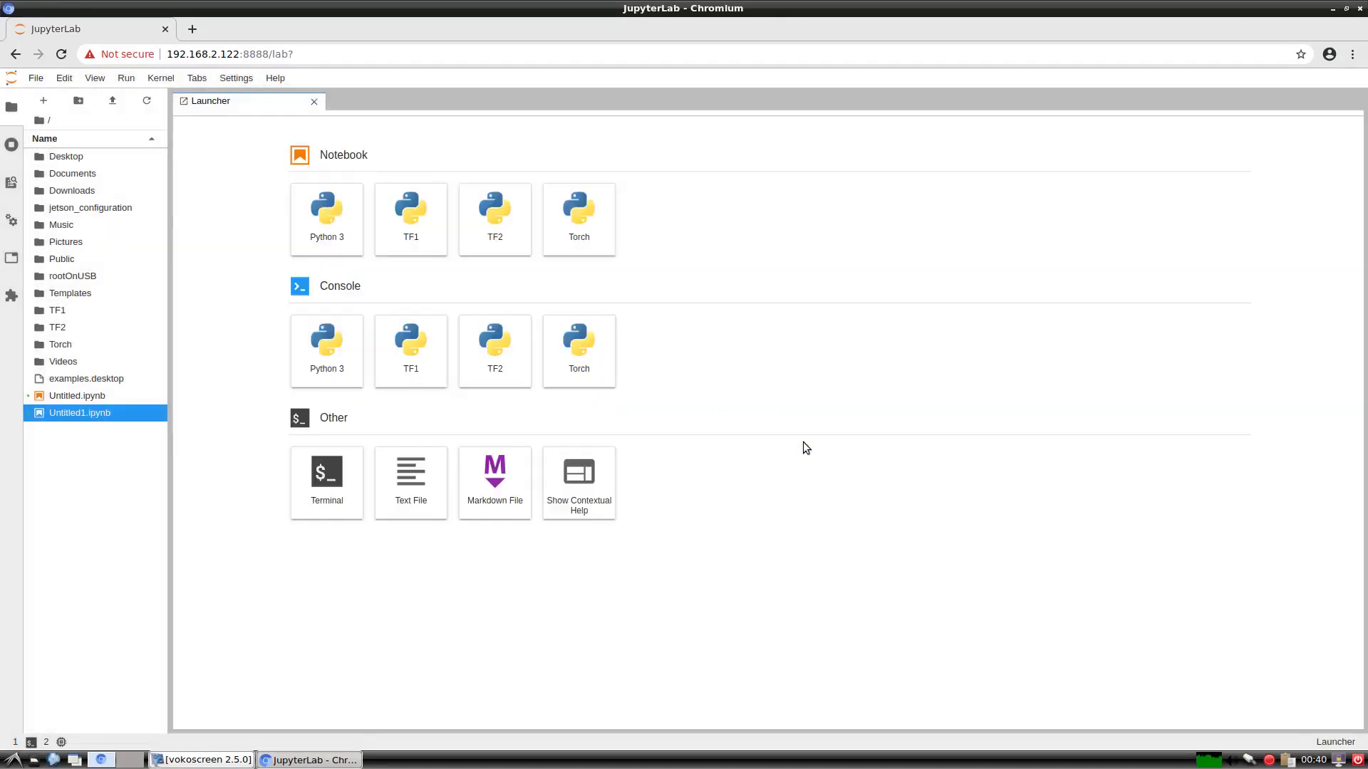